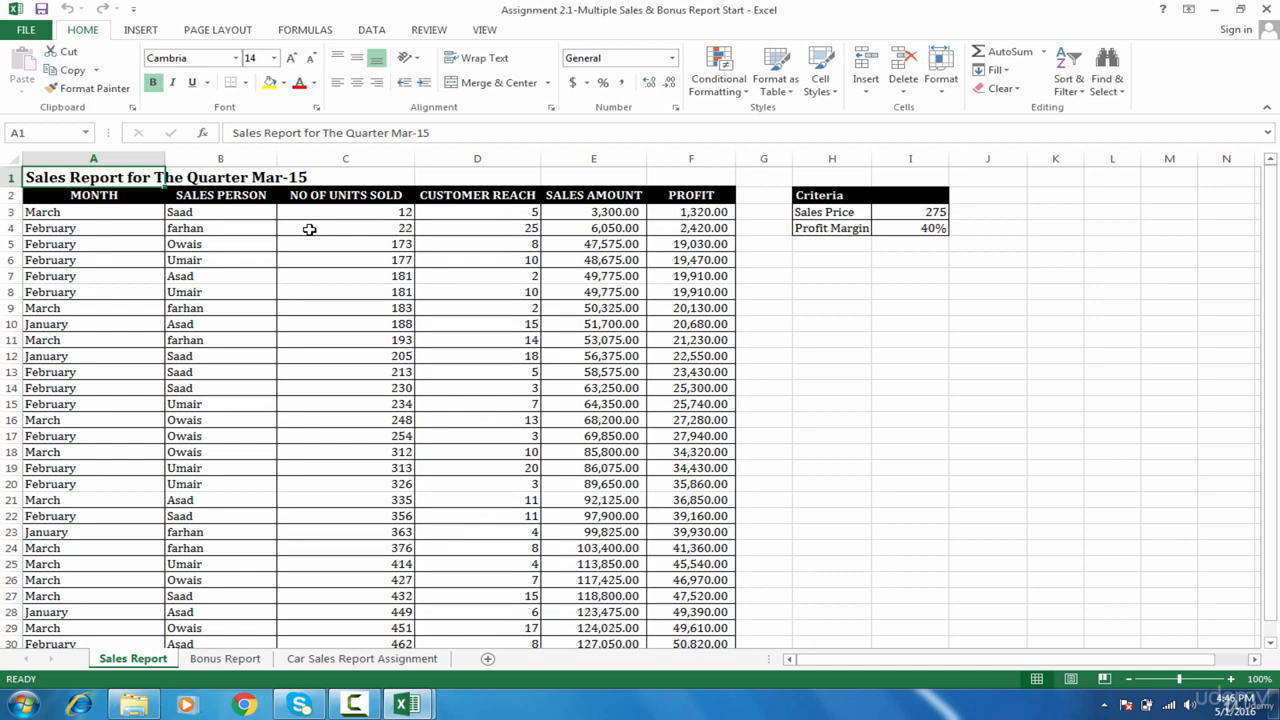
Step: Review the month, units sold, customer reach, sales amount and profit figures and the sales price
left_click_drag(93, 195, 93, 372)
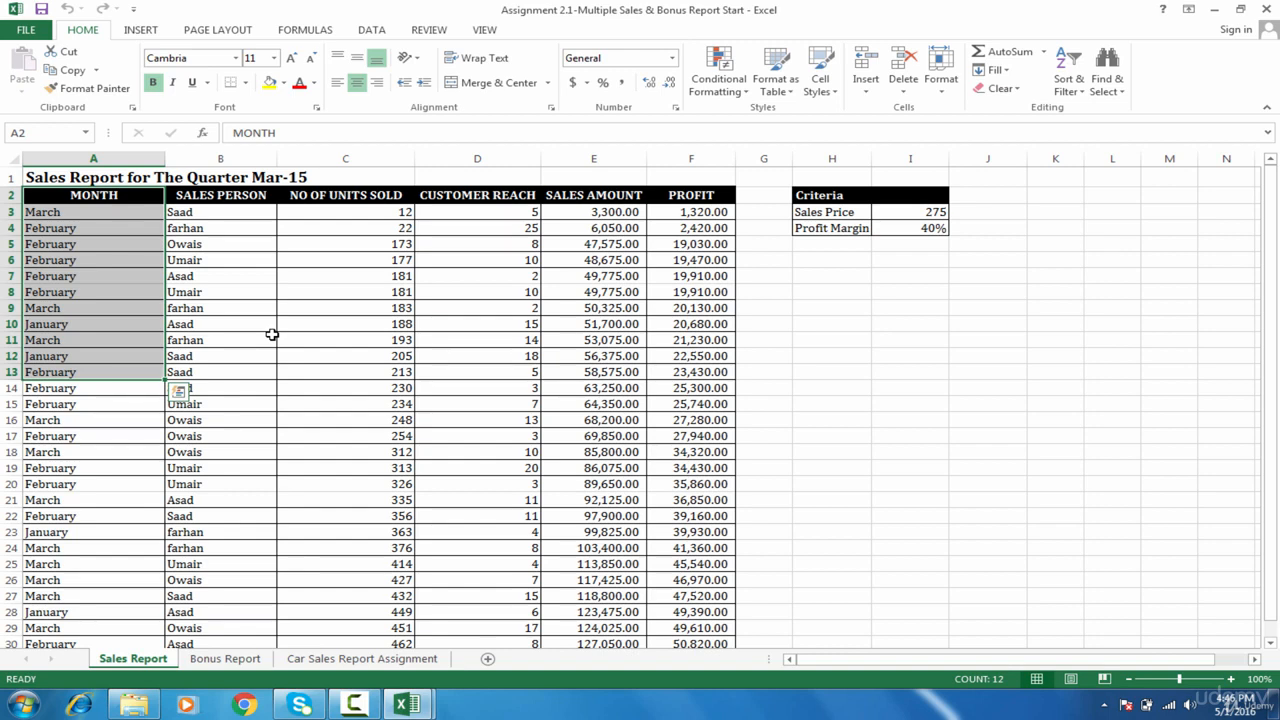
left_click(912, 213)
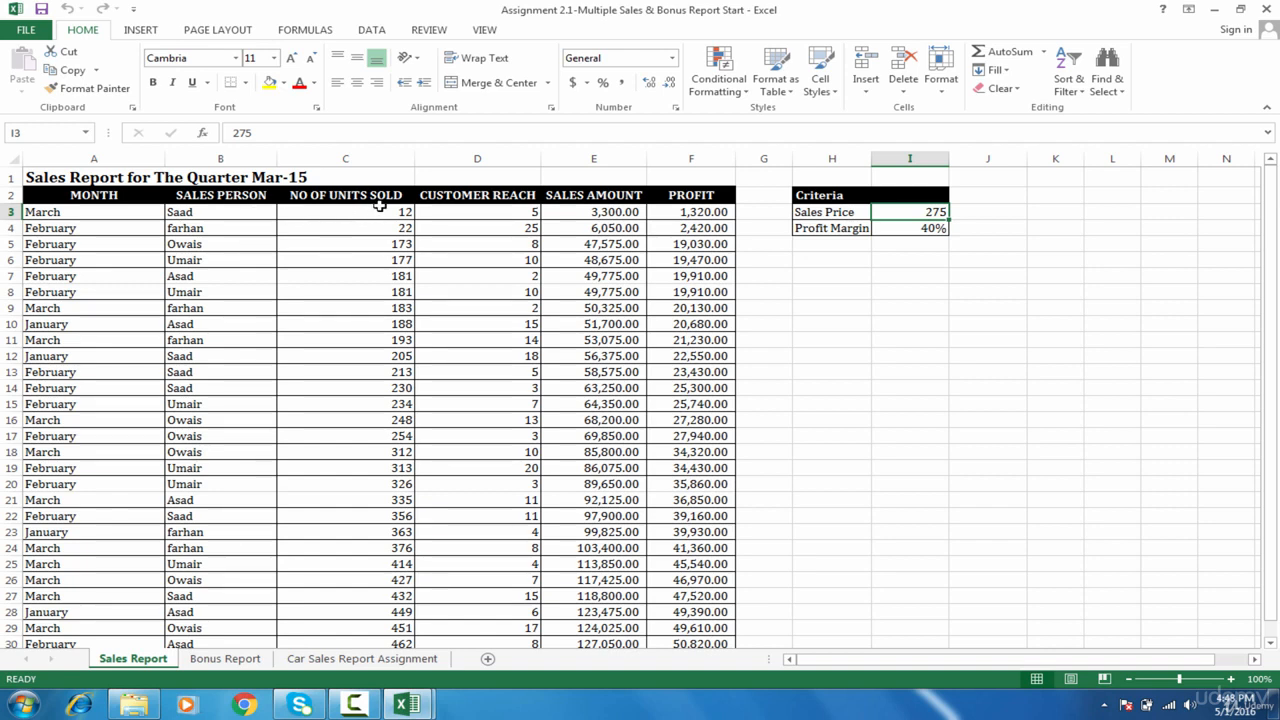
left_click_drag(374, 211, 382, 309)
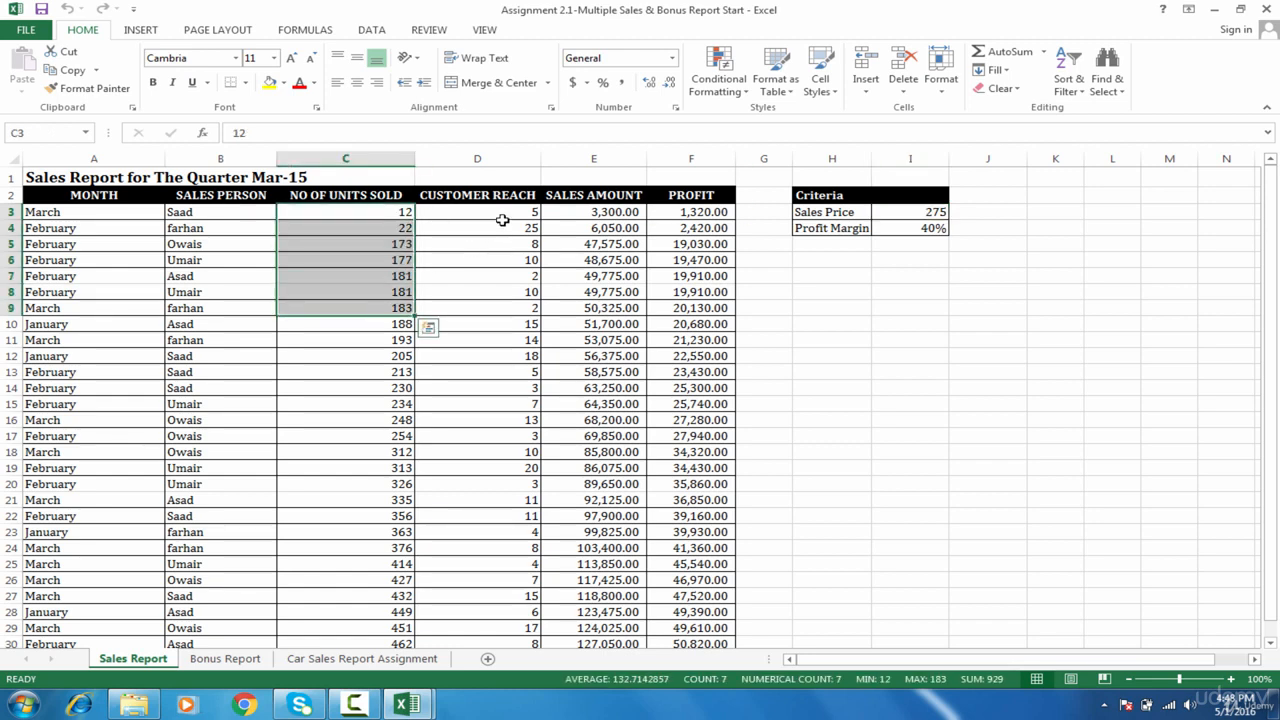
left_click_drag(500, 215, 501, 301)
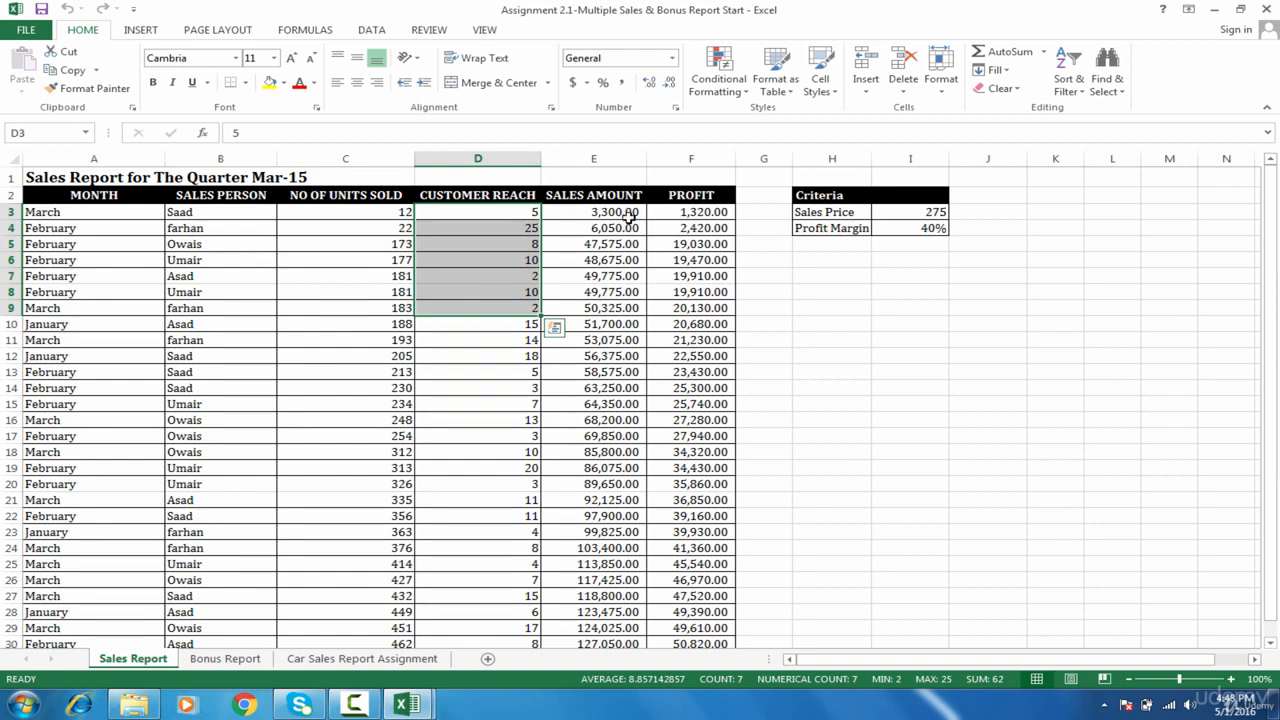
left_click_drag(629, 214, 632, 305)
left_click_drag(713, 208, 714, 297)
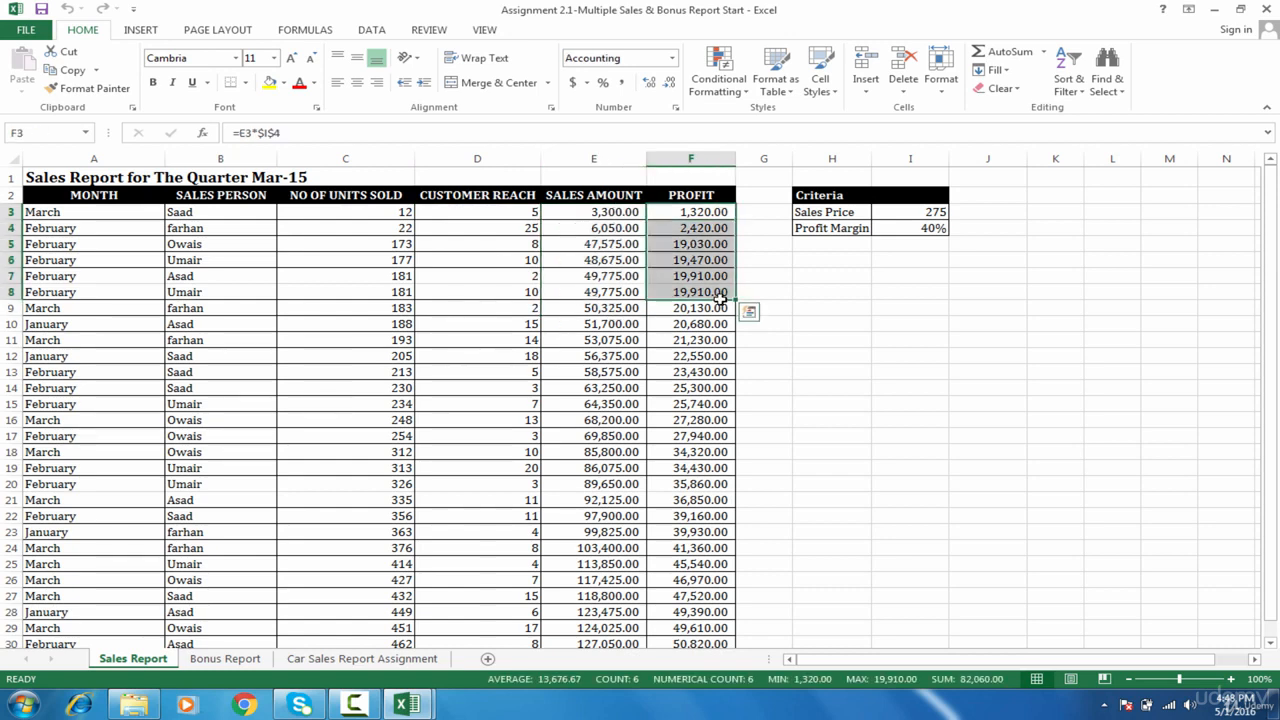
left_click(614, 210)
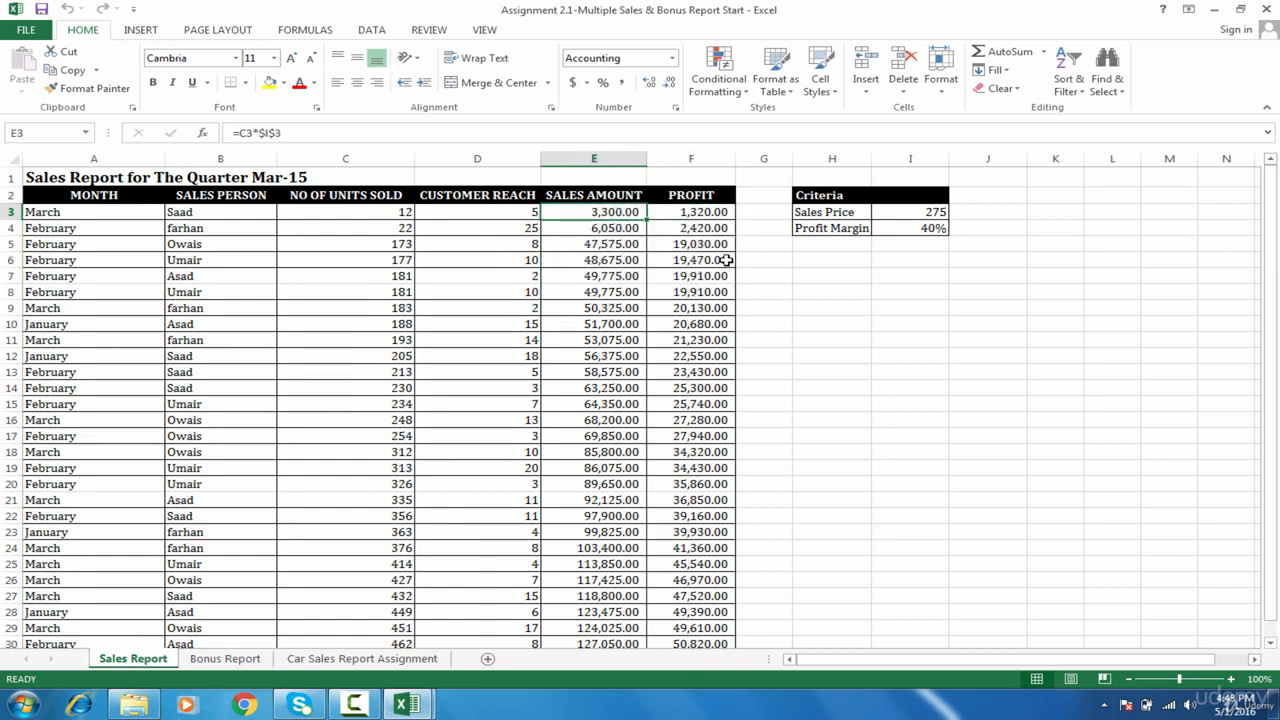
Step: Clear the Sales Amount and Profit values in E3:F31
key("ctrl+shift+Right")
key("ctrl+shift+Down")
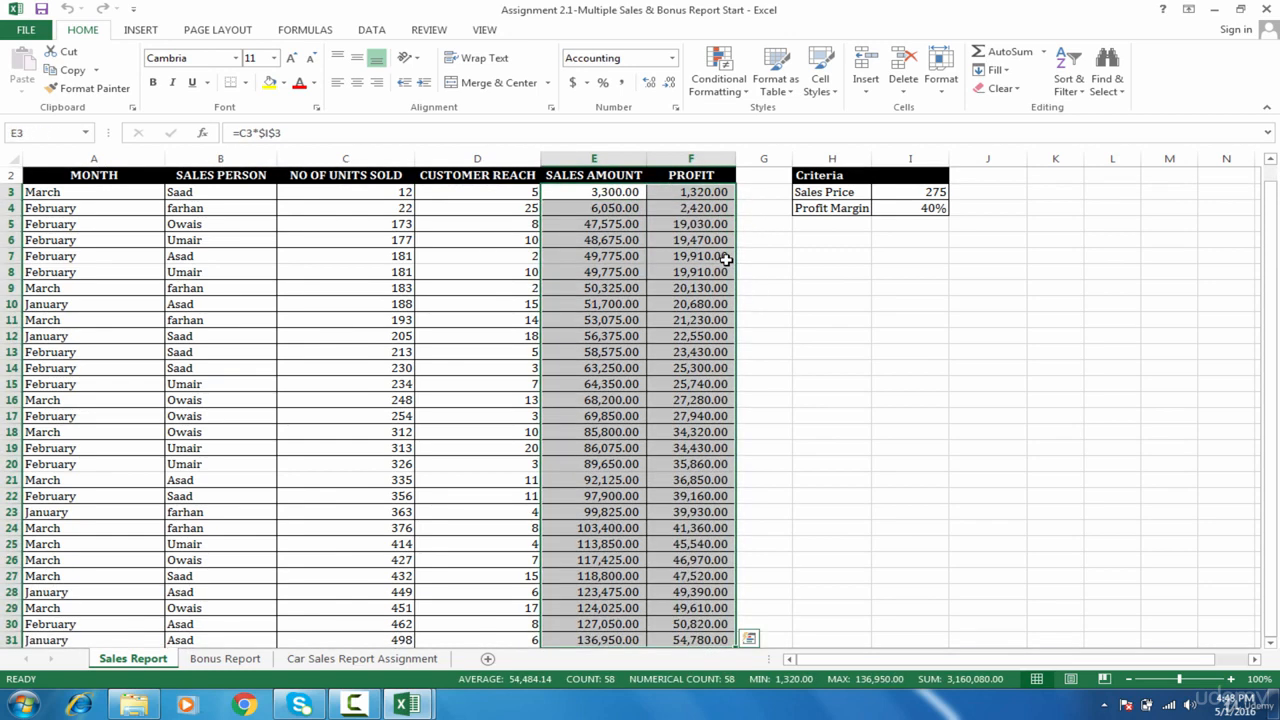
key("Delete")
Step: Enter =C3*I3 in E3 and fill it down the Sales Amount column
left_click(602, 192)
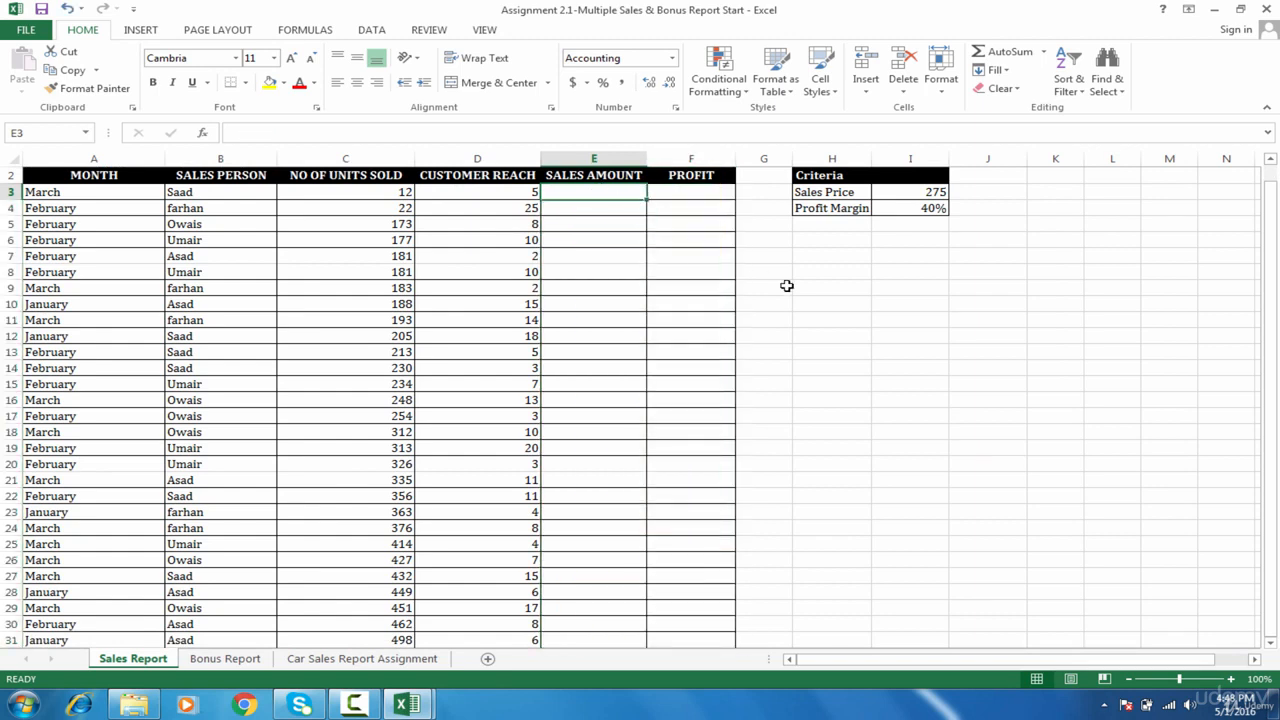
type("=")
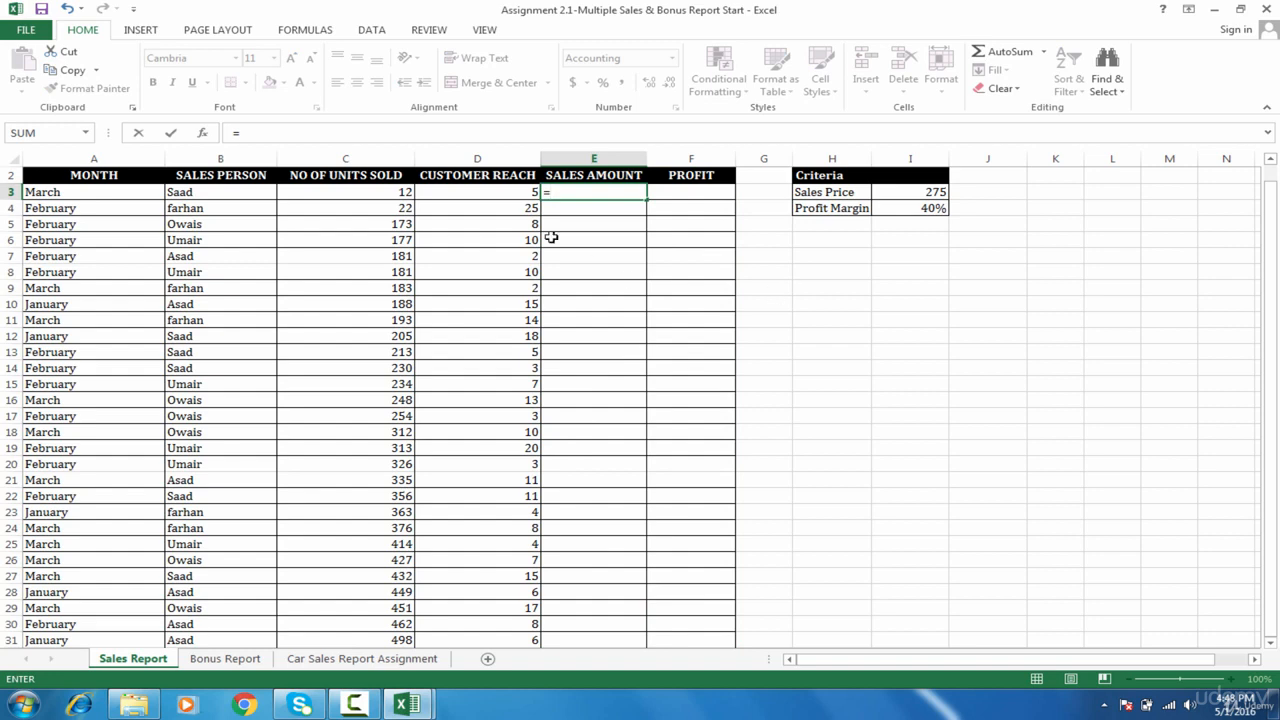
left_click(394, 197)
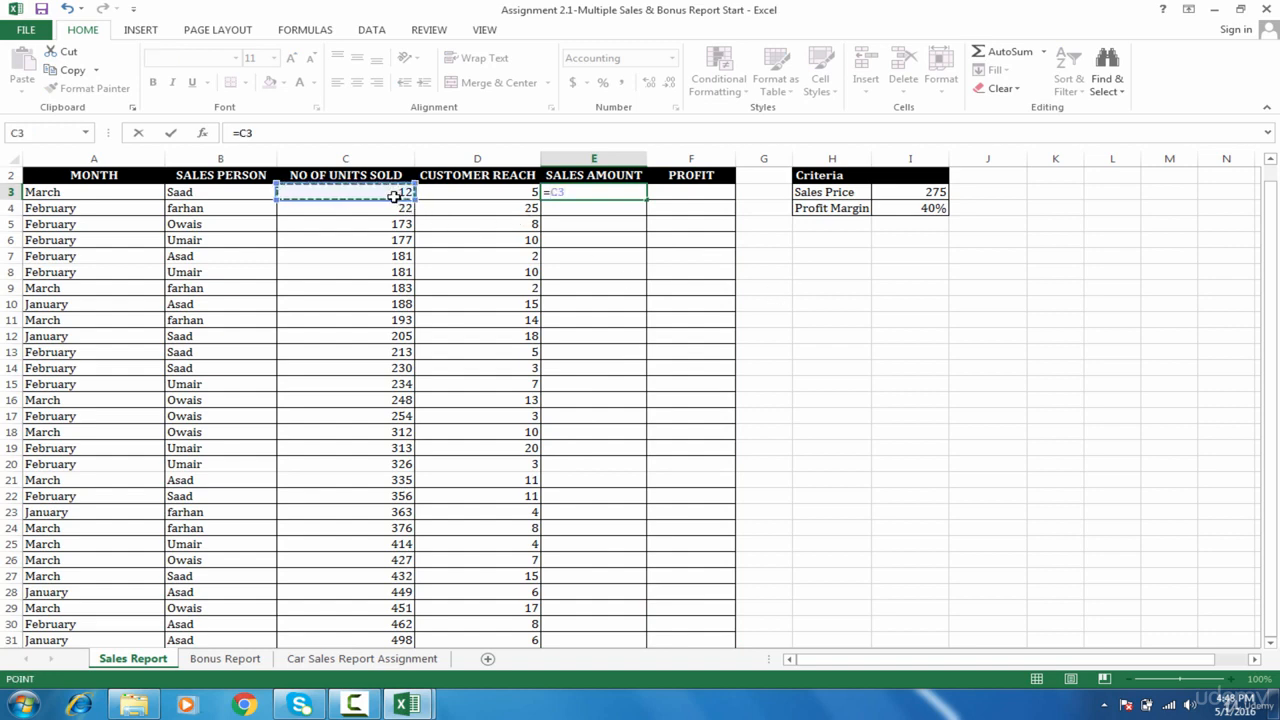
type("*")
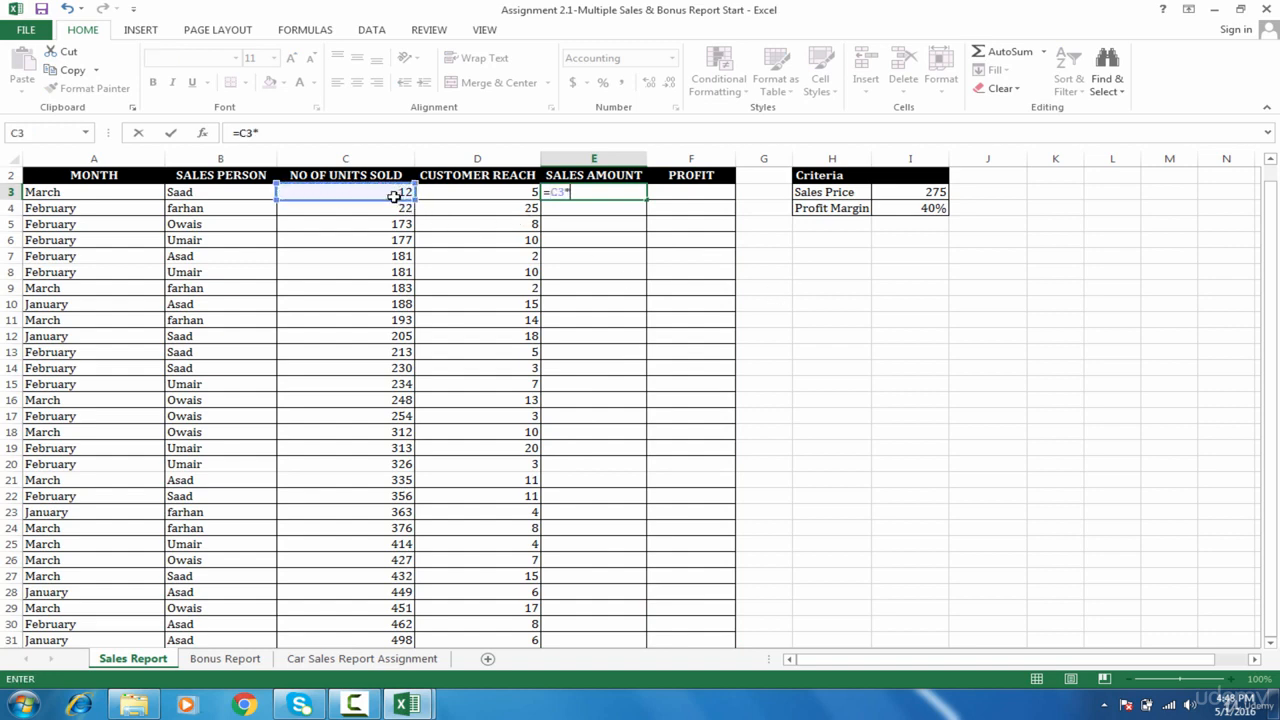
left_click(925, 193)
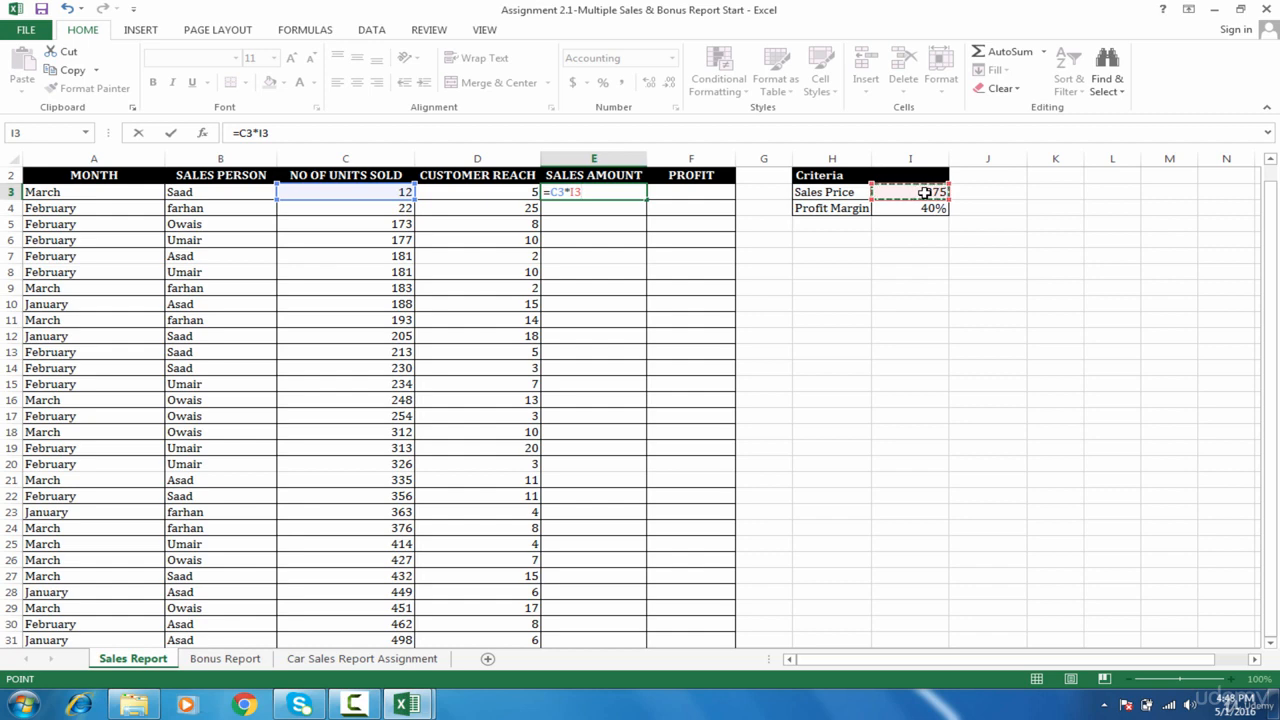
key("Return")
left_click(638, 191)
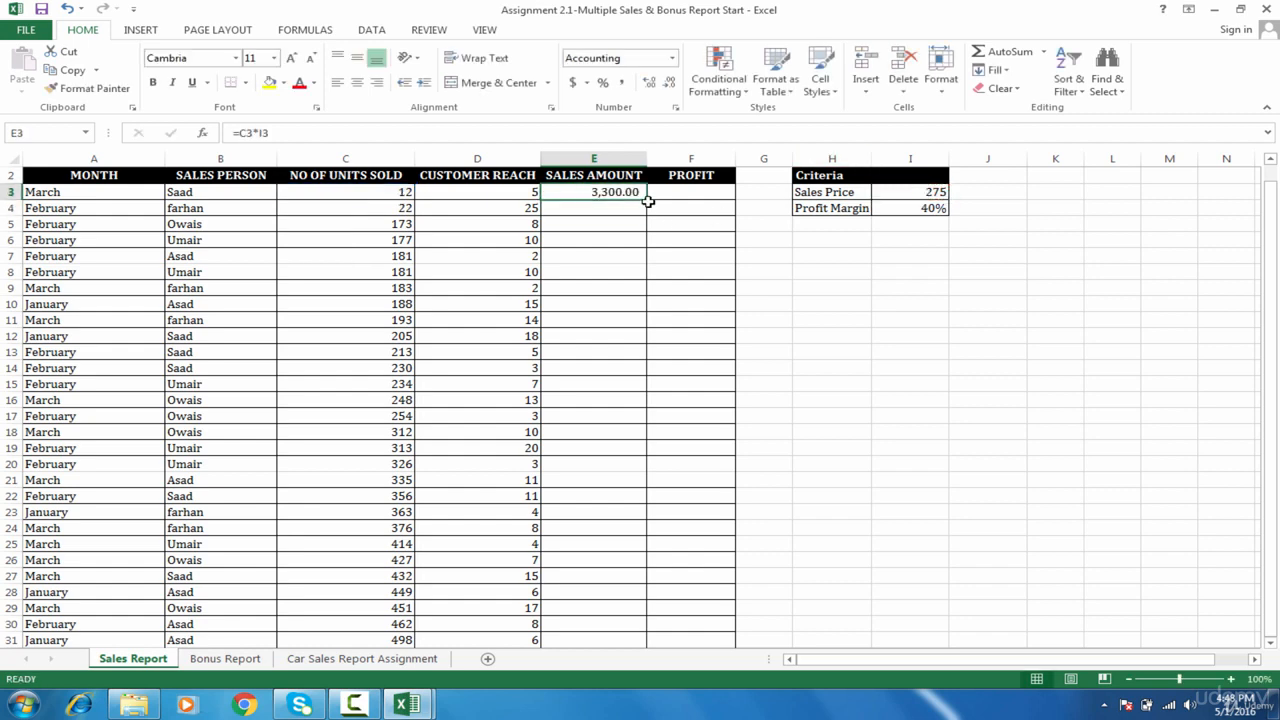
double_click(646, 200)
Step: Inspect E5's formula to see the price reference shifted away from I3, then cancel
left_click(621, 224)
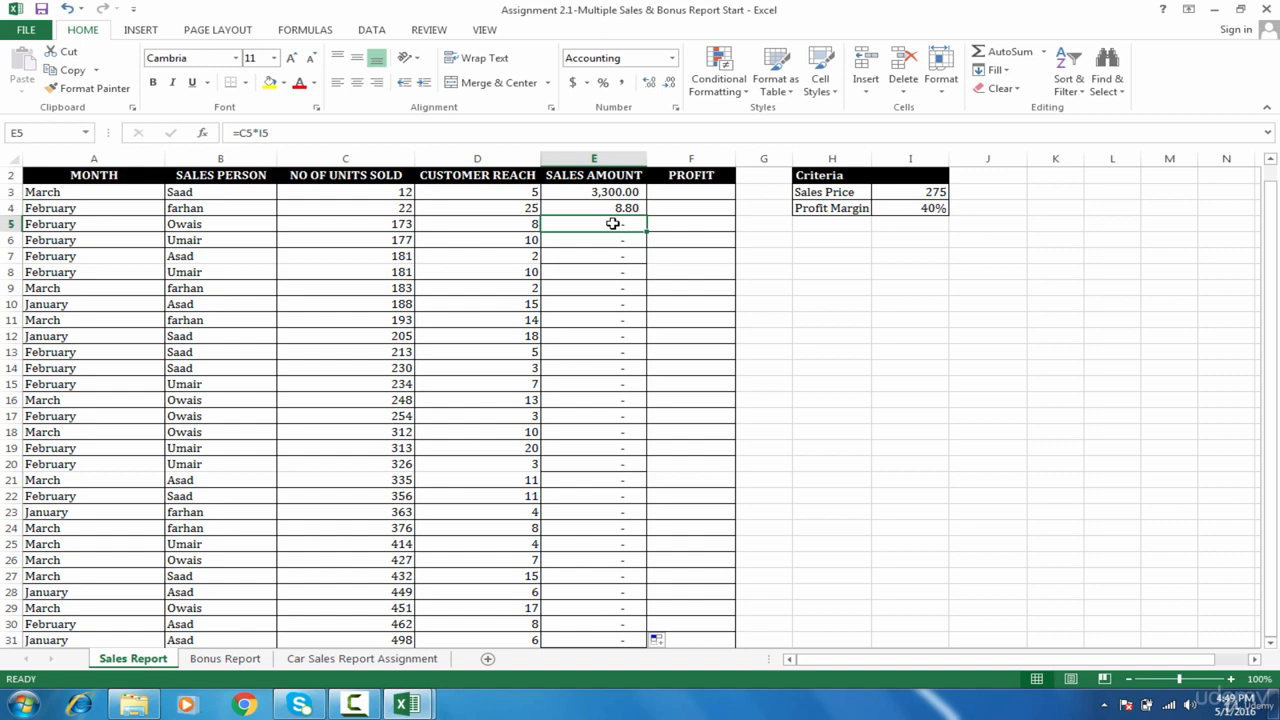
double_click(612, 224)
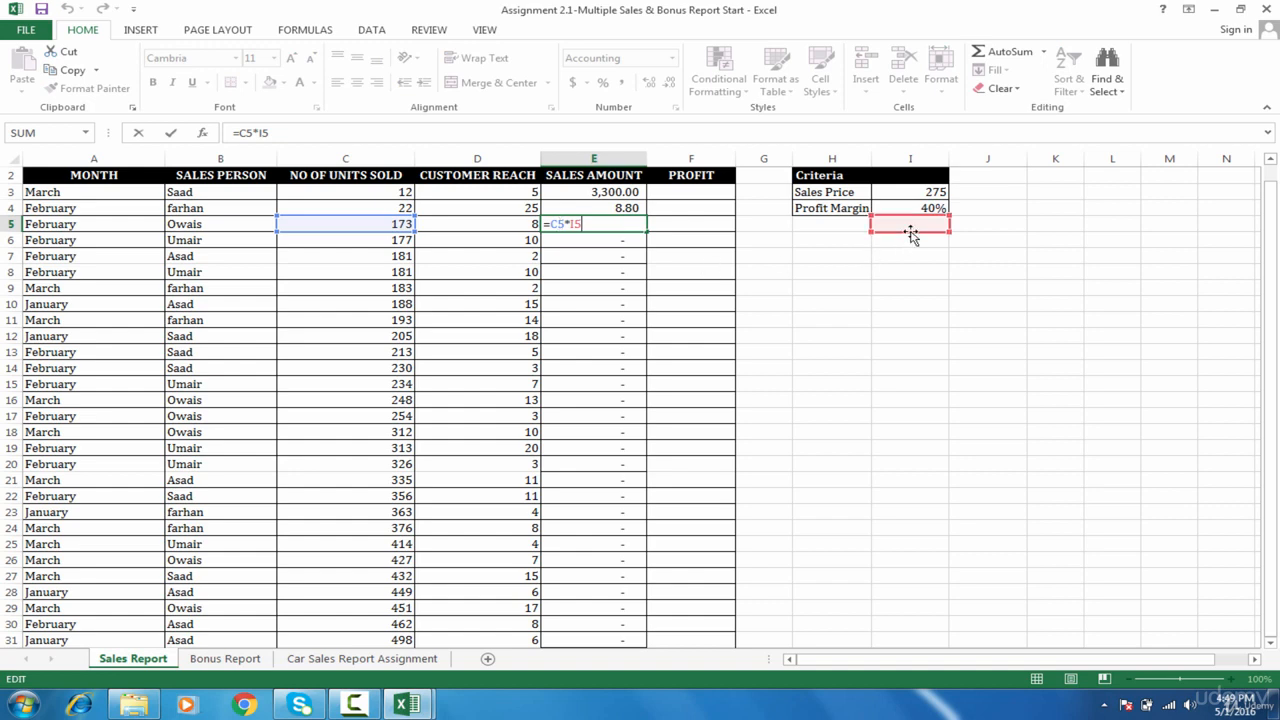
mouse_move(912, 232)
left_mouse_down()
mouse_move(918, 196)
mouse_move(912, 224)
left_mouse_up()
left_click_drag(938, 214, 937, 192)
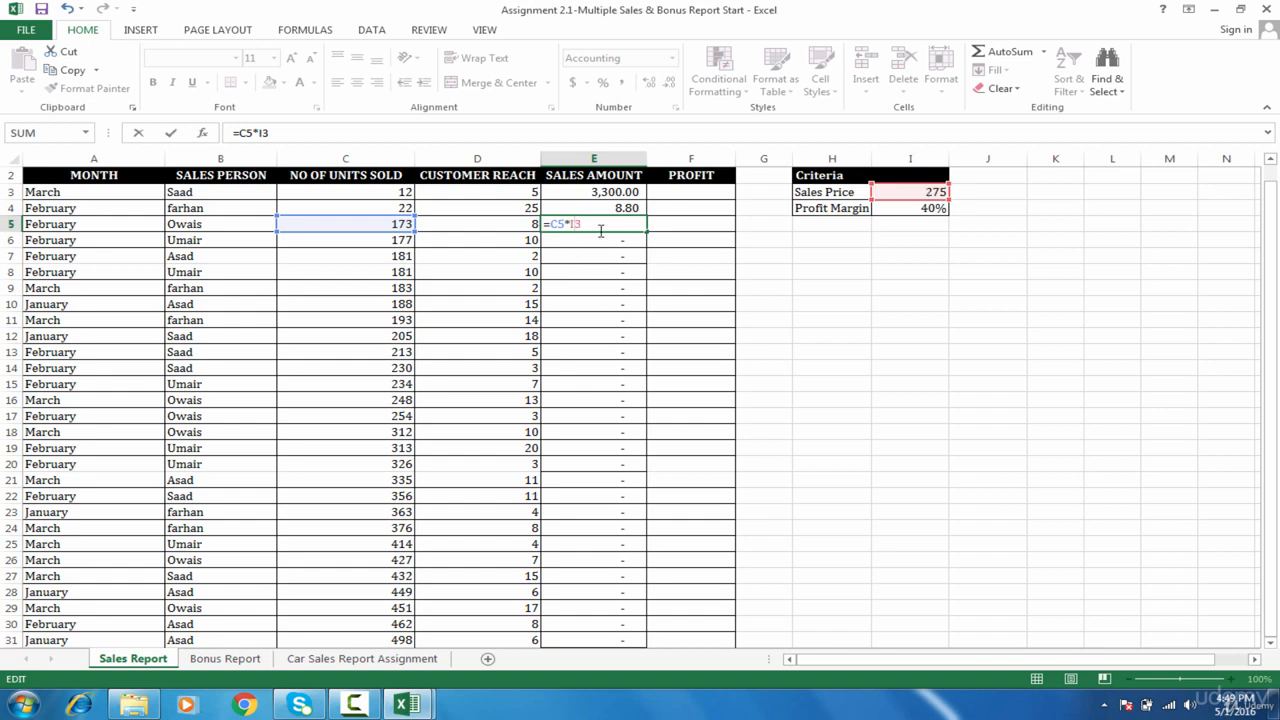
key("F4")
key("Escape")
Step: Change E3 to =C3*$I$3 and refill it down the Sales Amount column
double_click(585, 192)
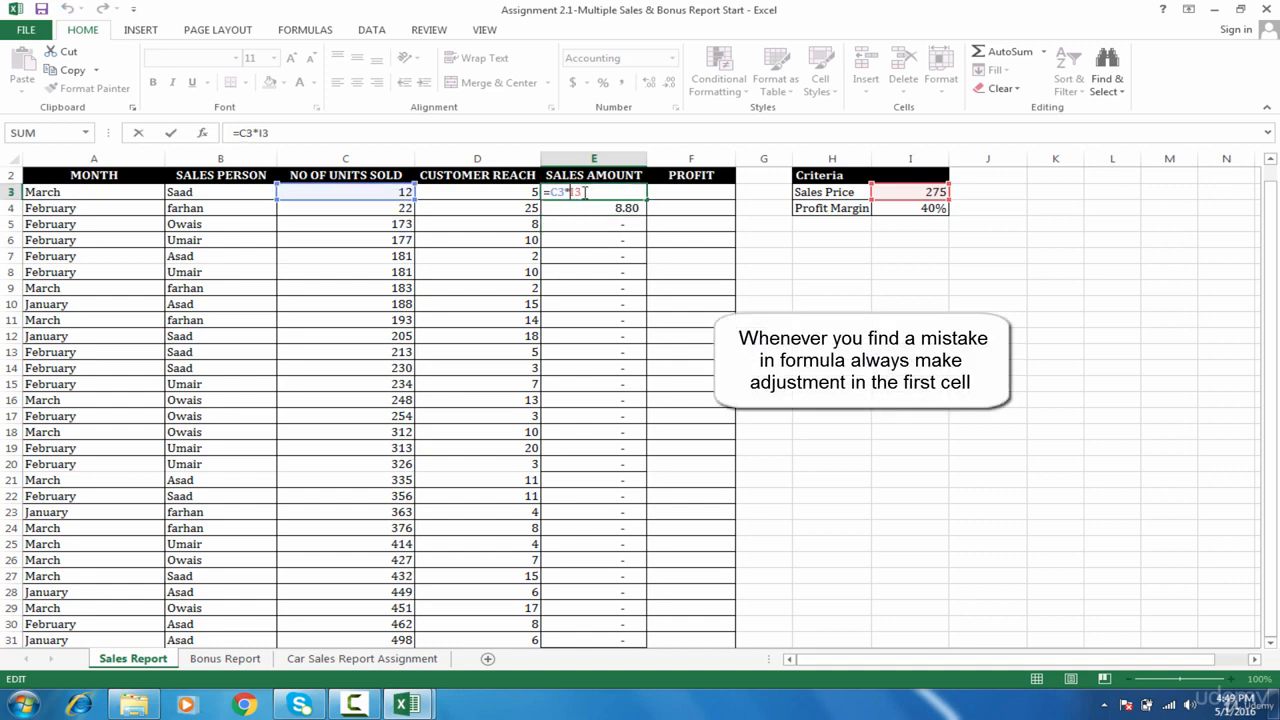
key("F4")
key("ctrl+Return")
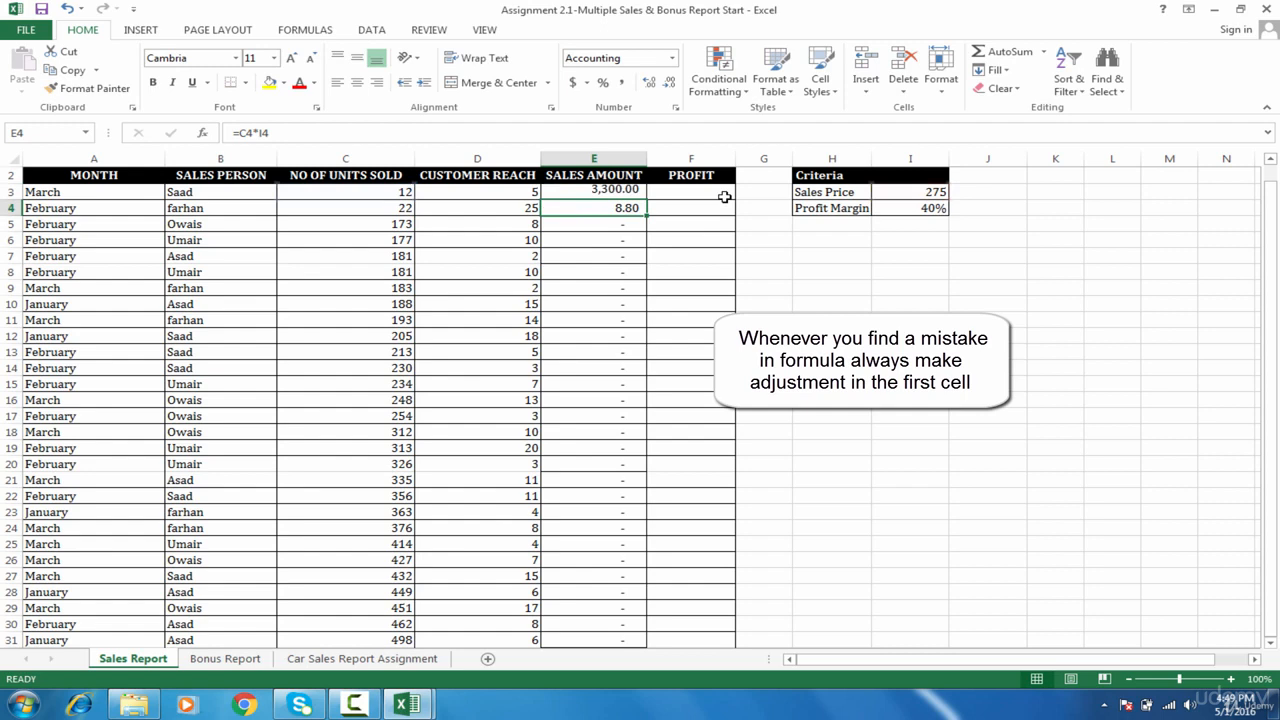
double_click(646, 200)
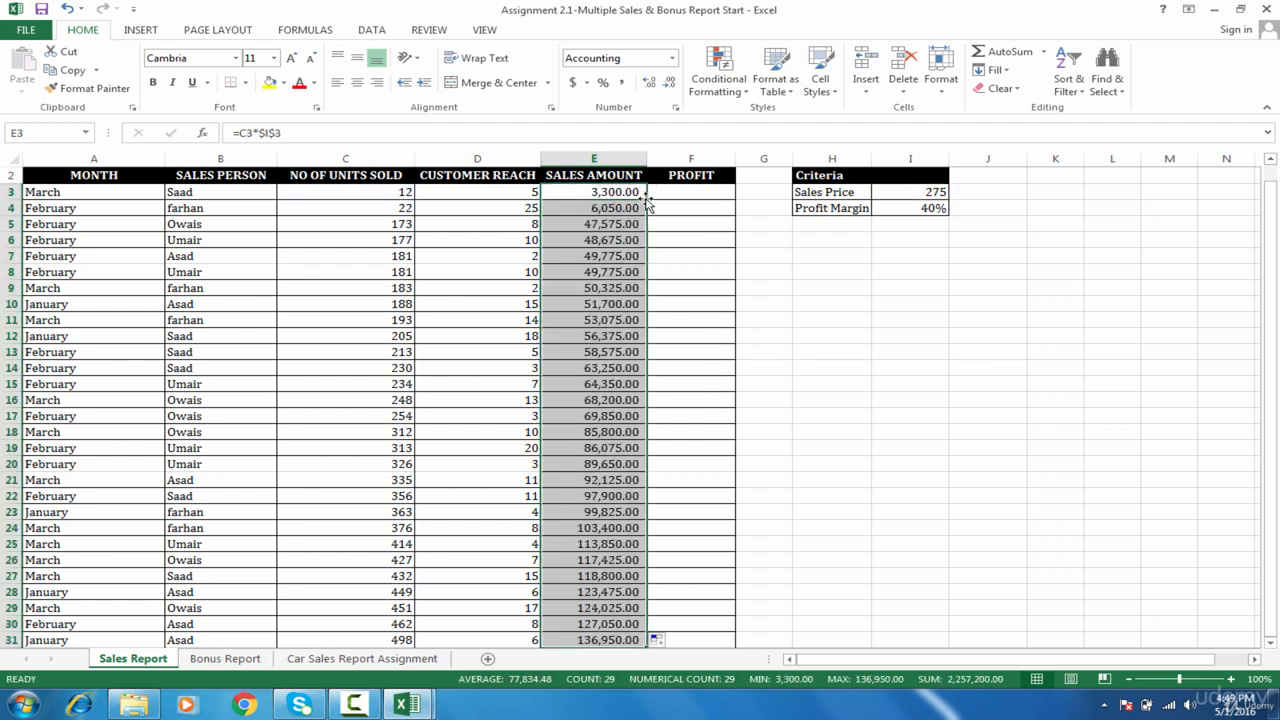
Step: Check the profit margin in I4, the E3 formula and the PROFIT header
left_click(697, 198)
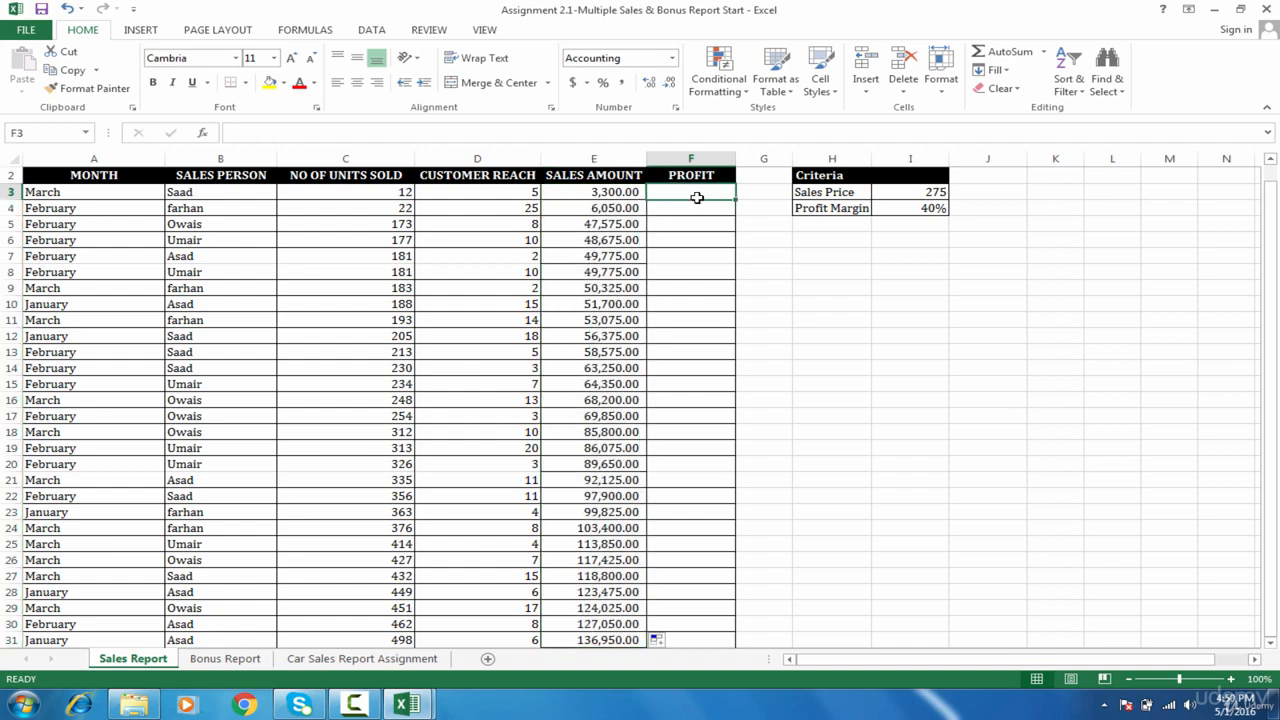
left_click(912, 210)
left_click(665, 192)
left_click(603, 190)
left_click(684, 179)
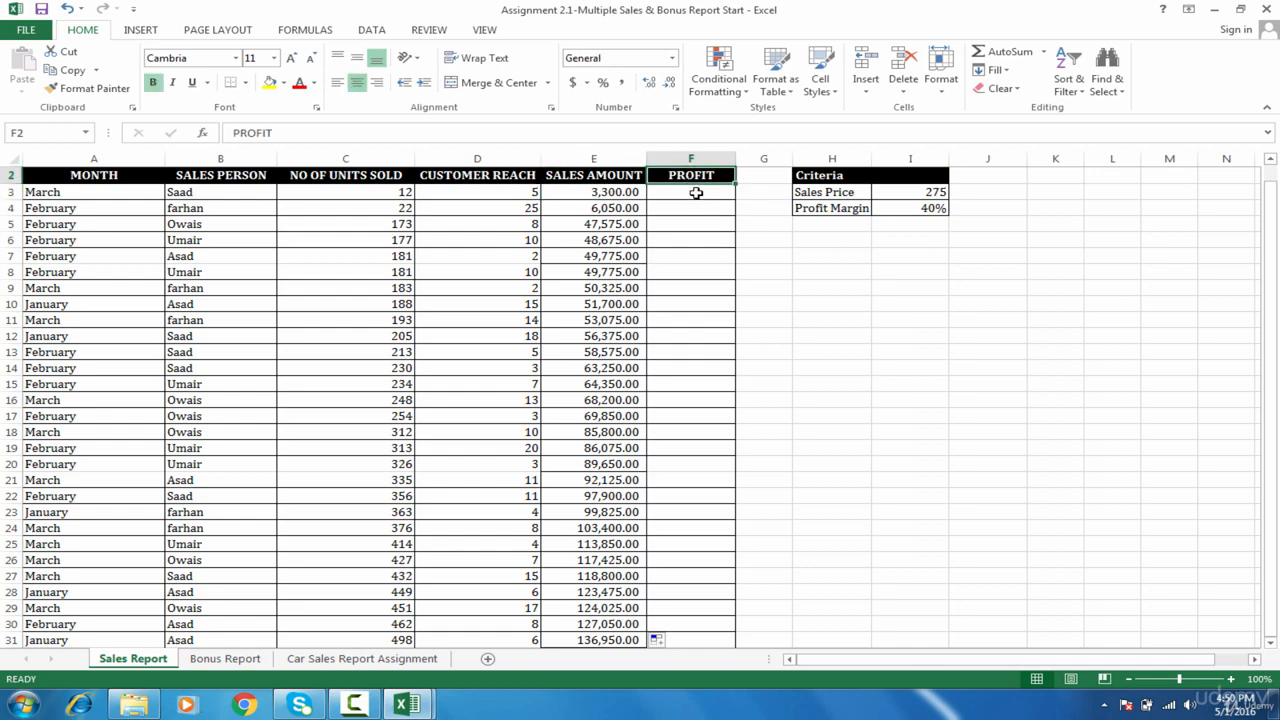
Step: Enter =E3*$I$4 in F3 and fill it down the Profit column
left_click(700, 195)
type("=")
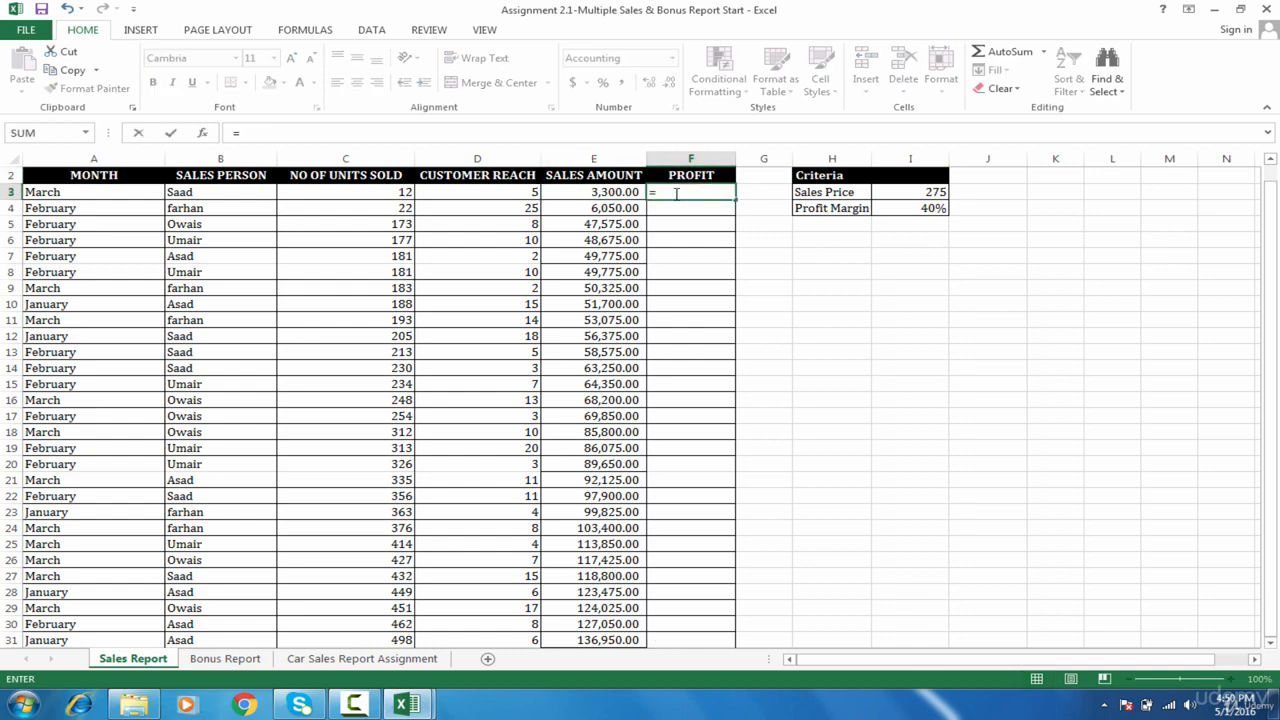
left_click(603, 194)
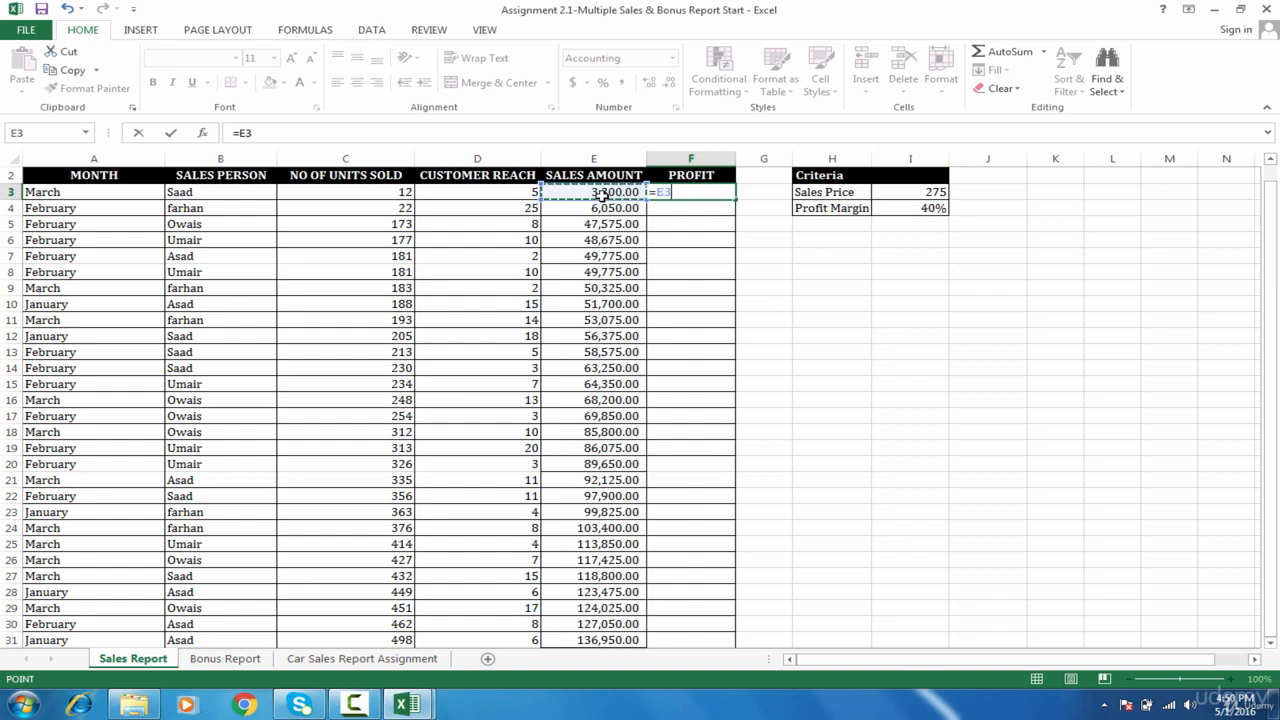
type("*")
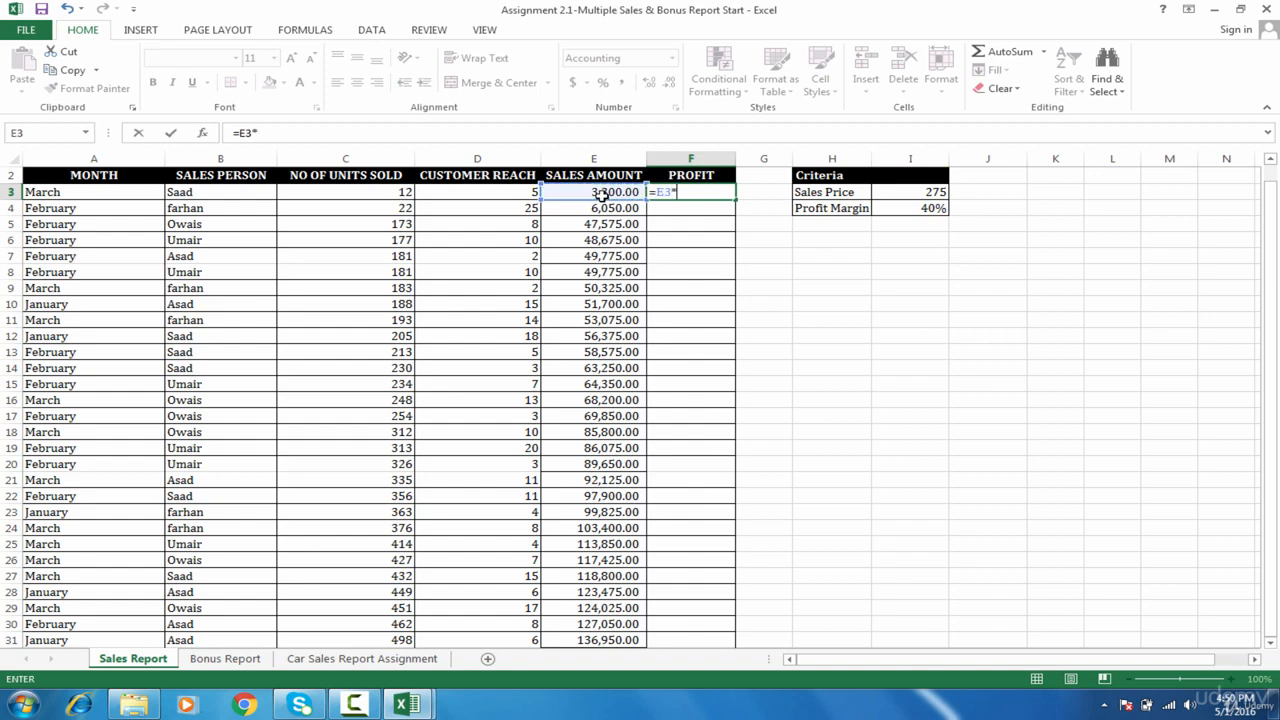
left_click(905, 208)
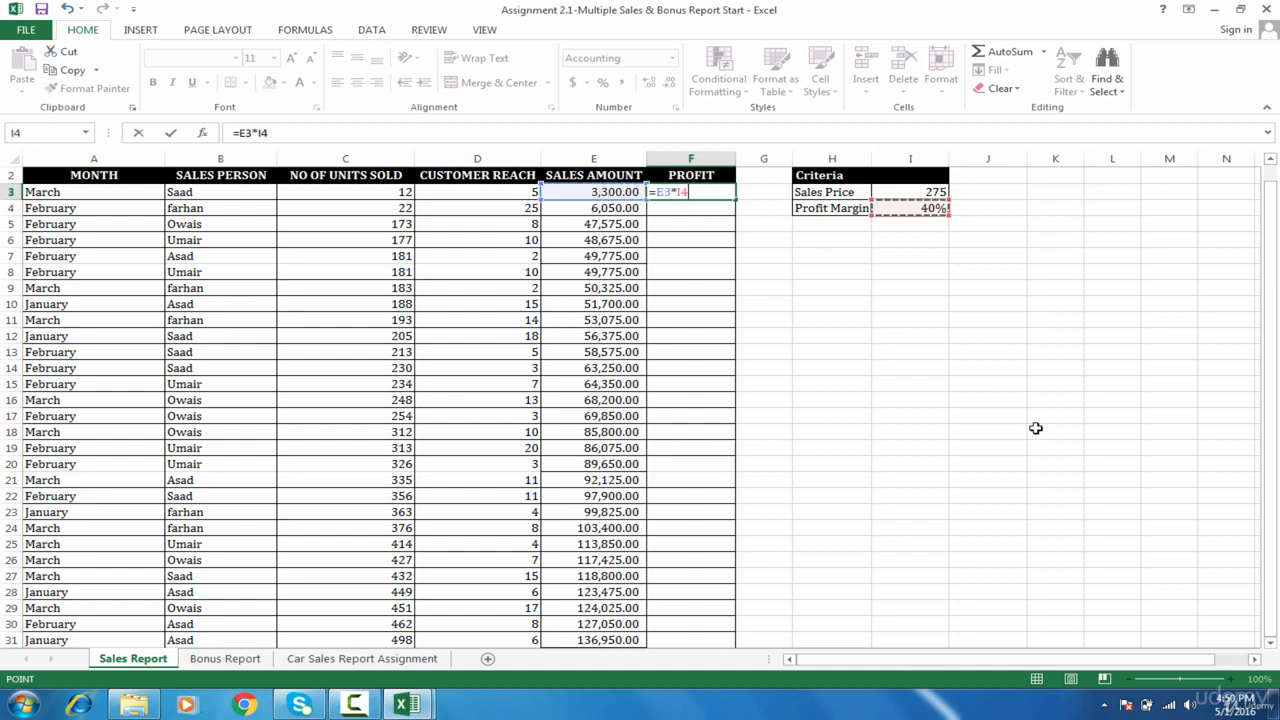
key("F4")
key("ctrl+Return")
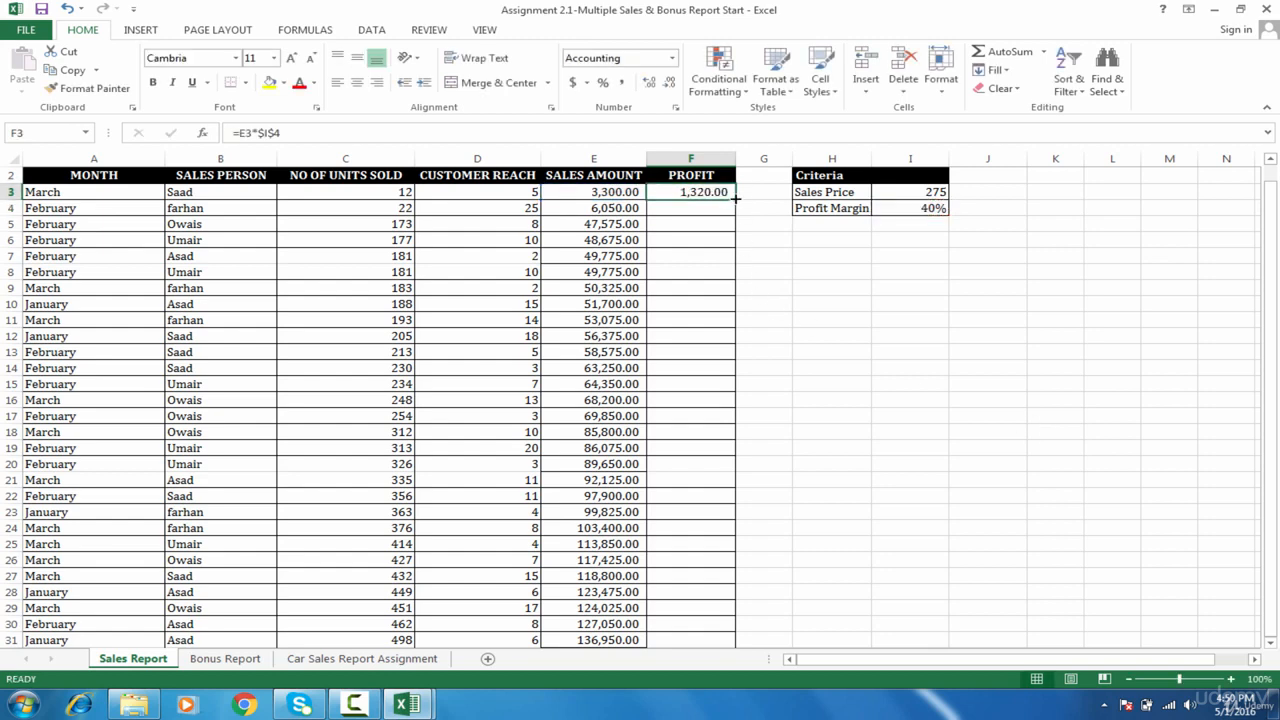
double_click(735, 212)
left_click(600, 336)
left_click(191, 287)
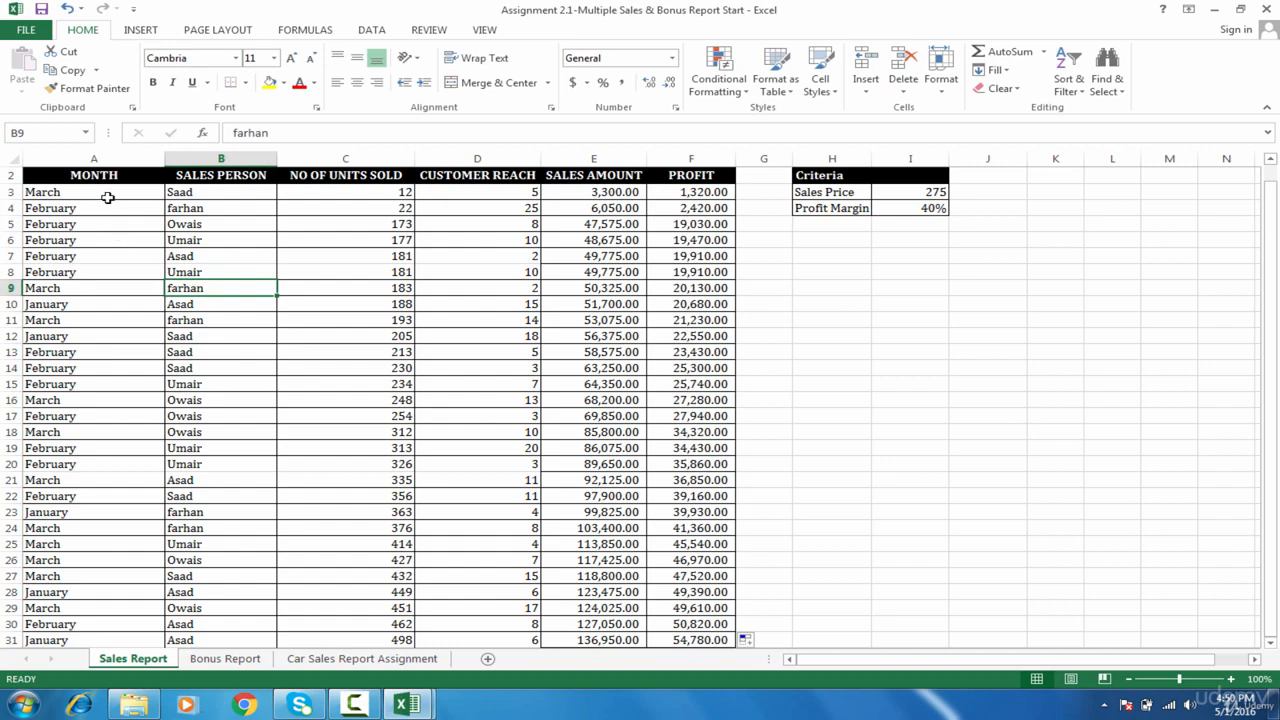
left_click_drag(112, 194, 128, 416)
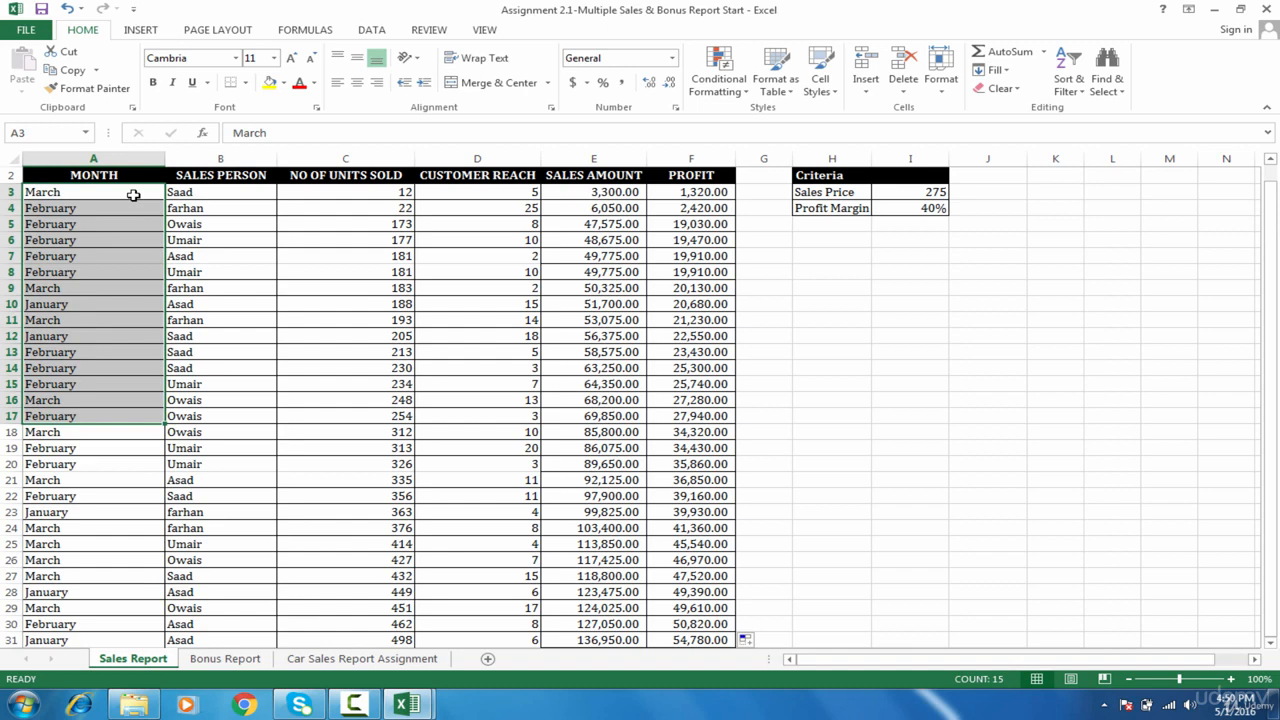
left_click_drag(133, 194, 133, 352)
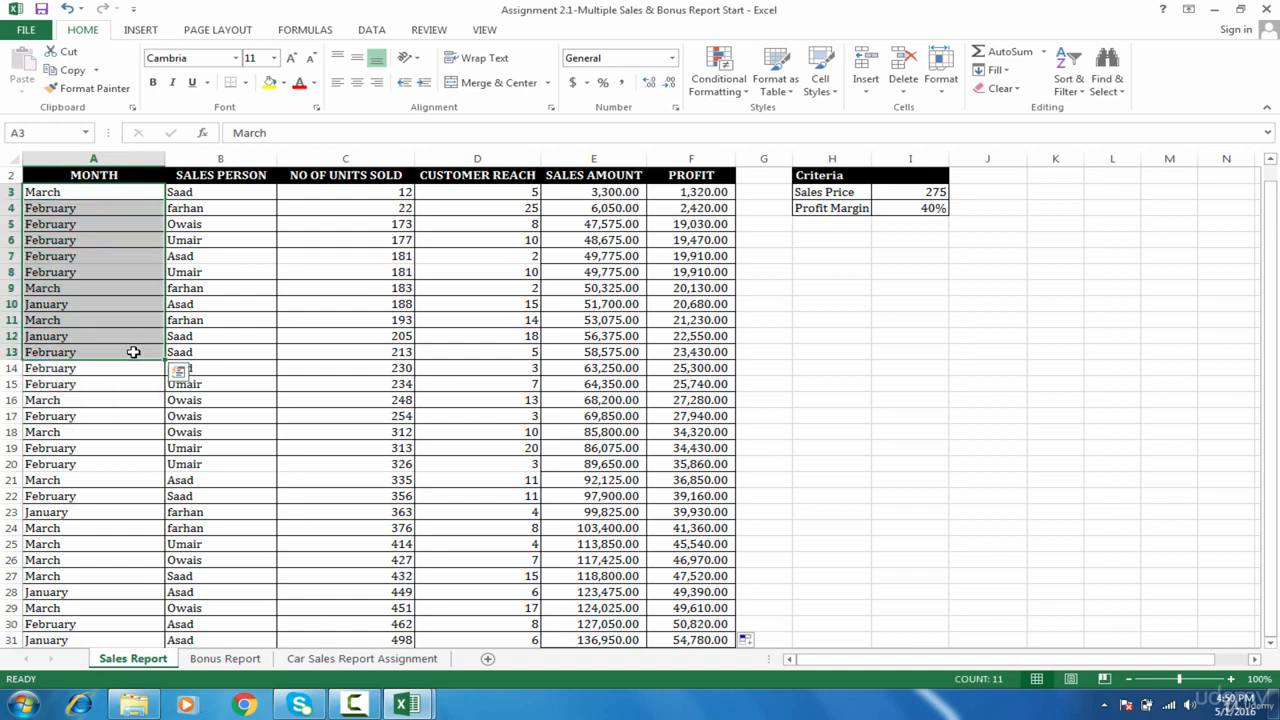
left_click_drag(112, 192, 106, 480)
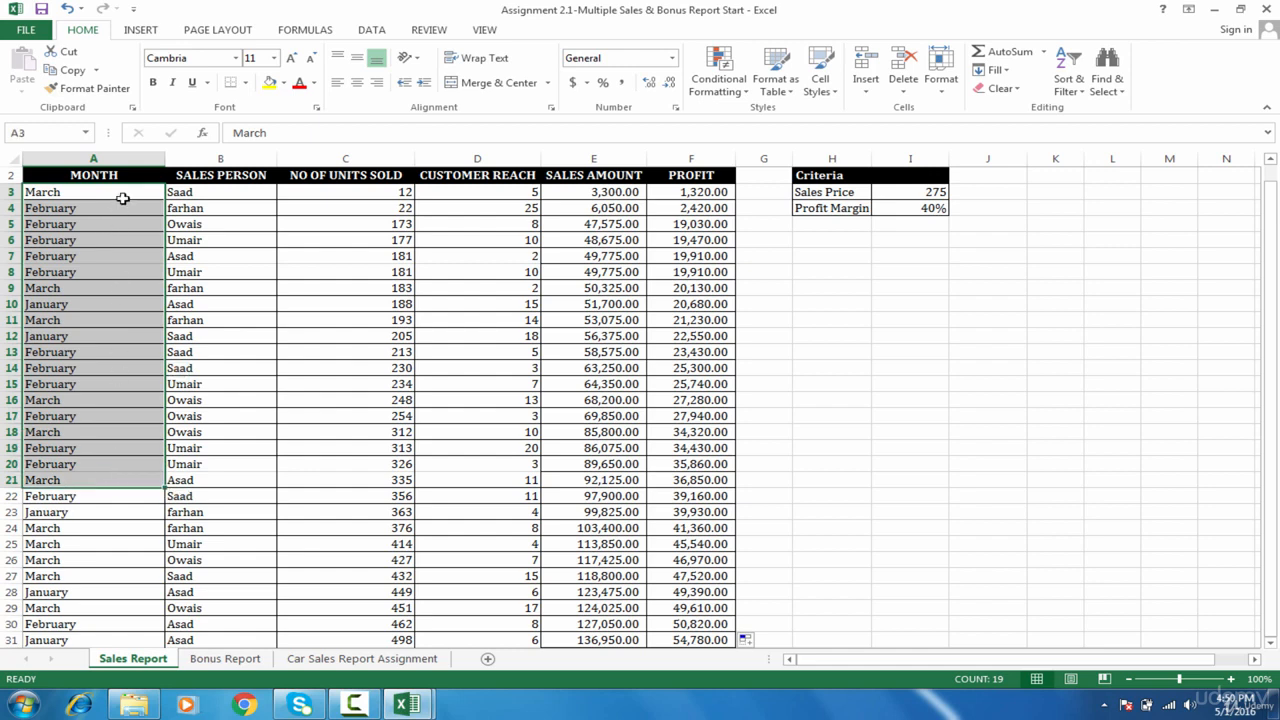
left_click_drag(129, 190, 132, 372)
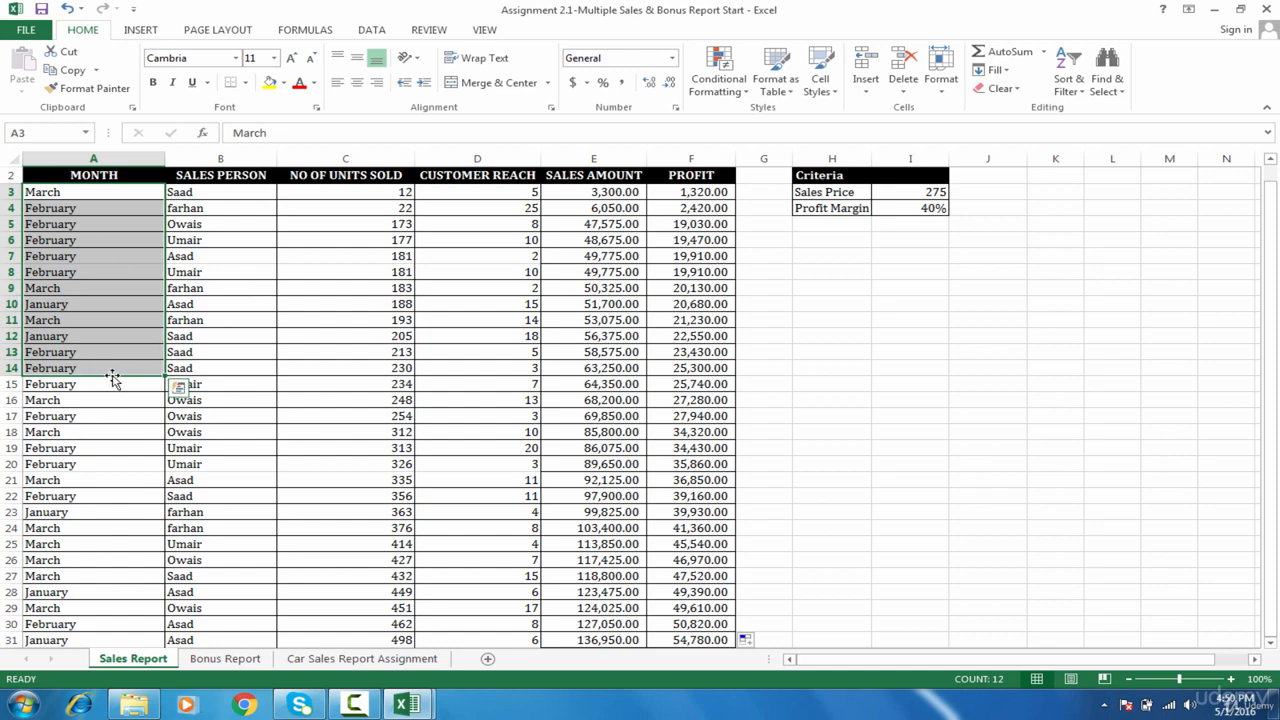
left_click(368, 355)
left_click(469, 350)
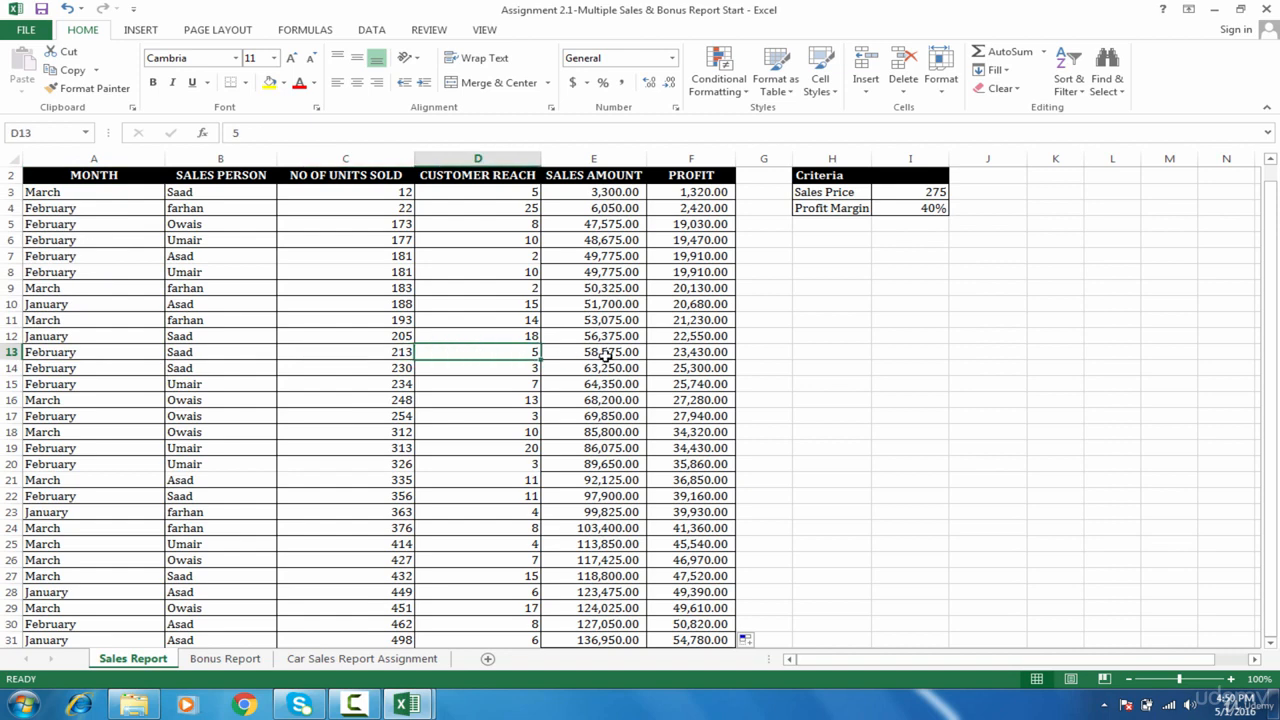
left_click(606, 355)
left_click(712, 350)
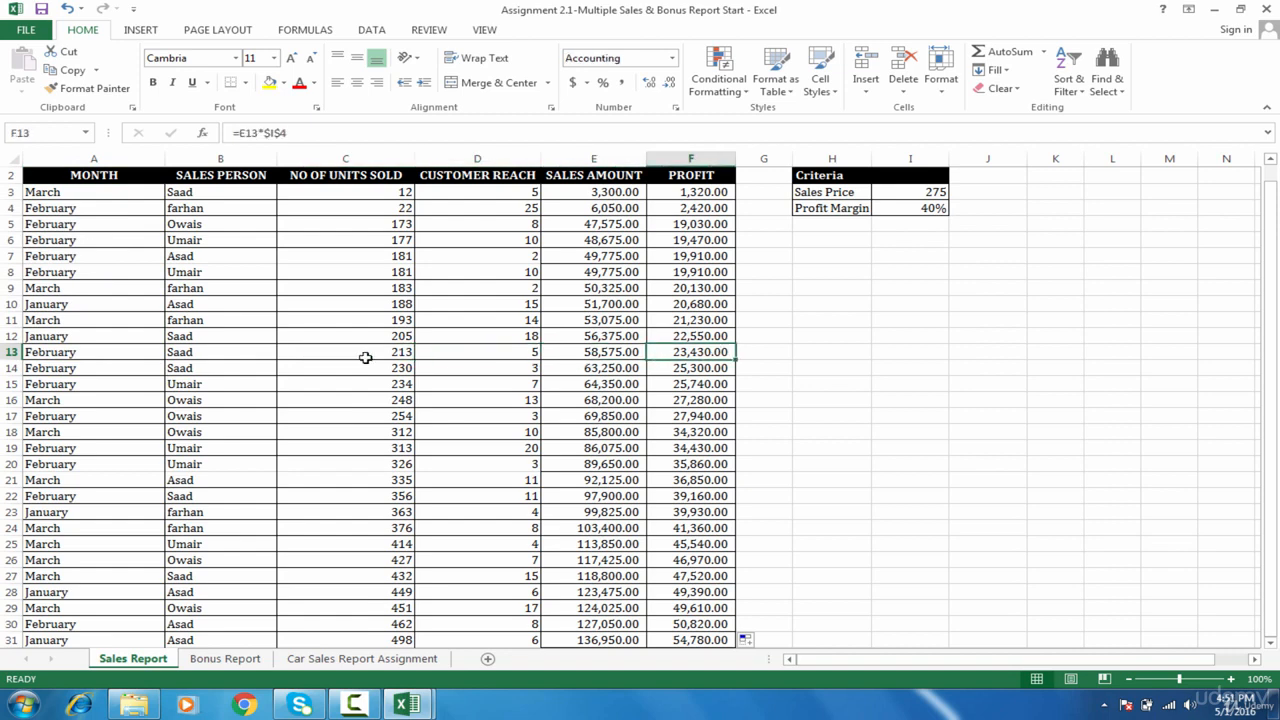
left_click(118, 369)
left_click(124, 526)
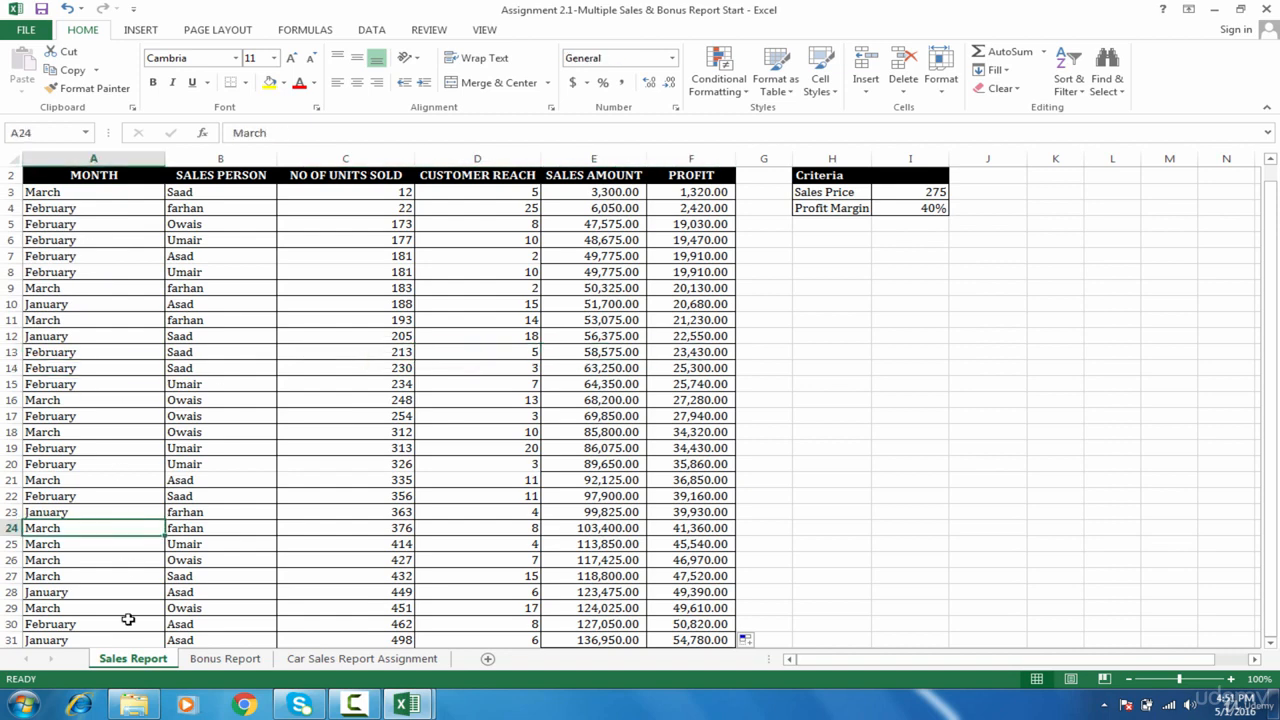
left_click(128, 622)
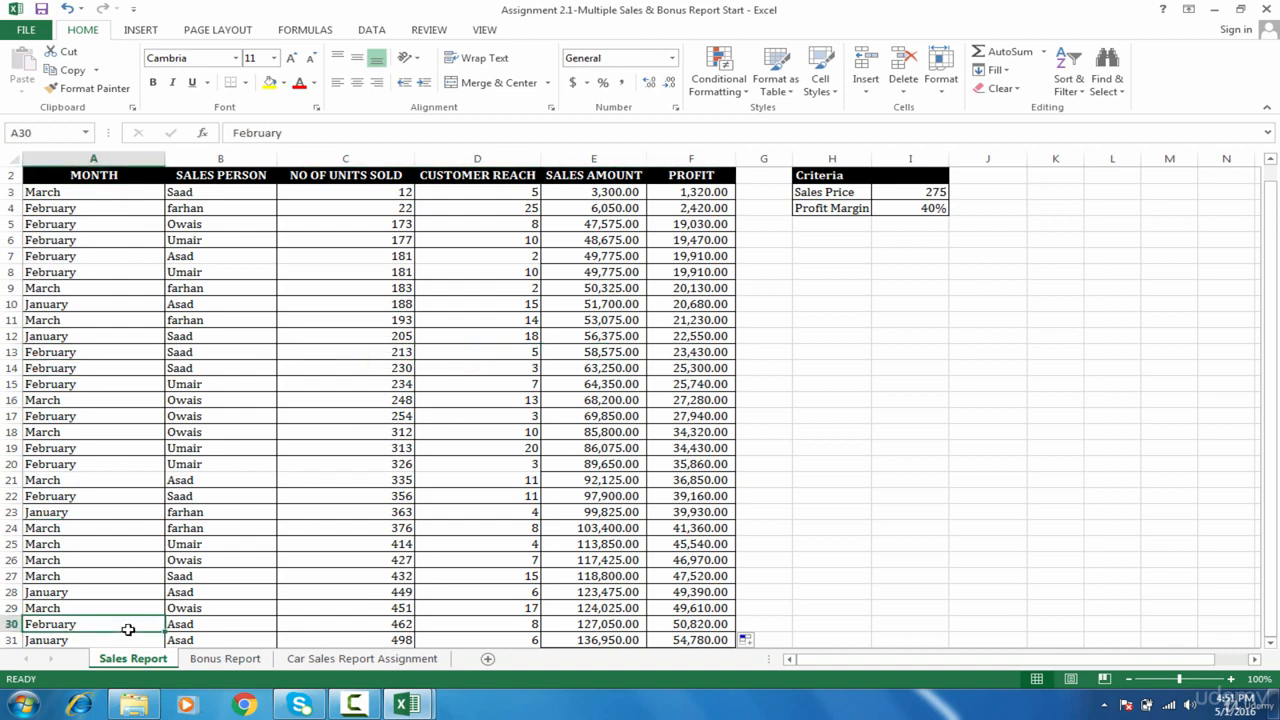
left_click(88, 287)
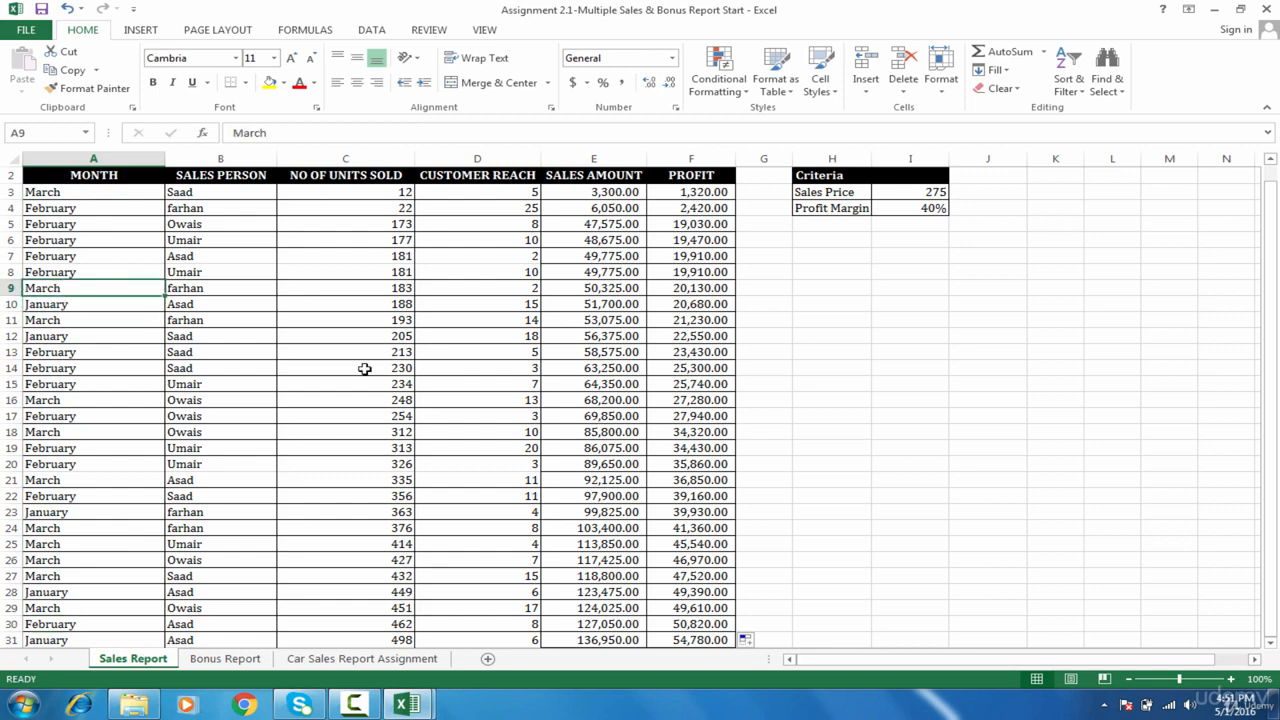
left_click(84, 193)
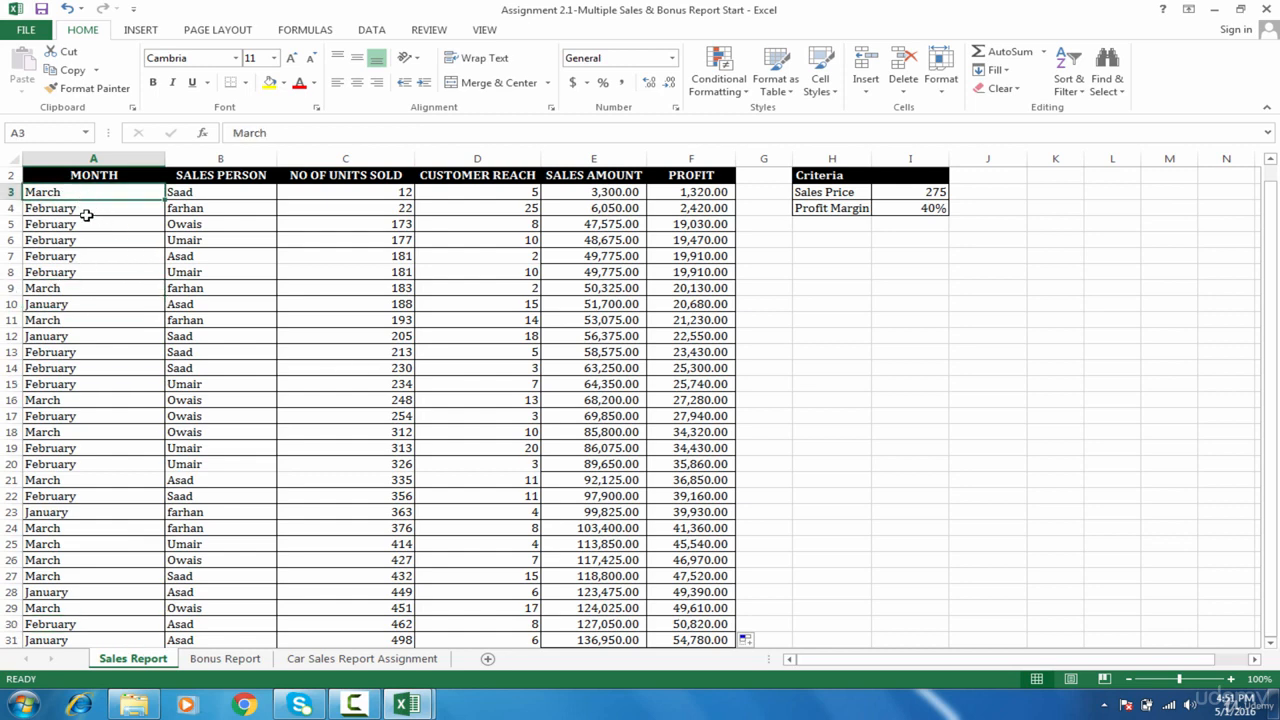
left_click_drag(87, 215, 100, 400)
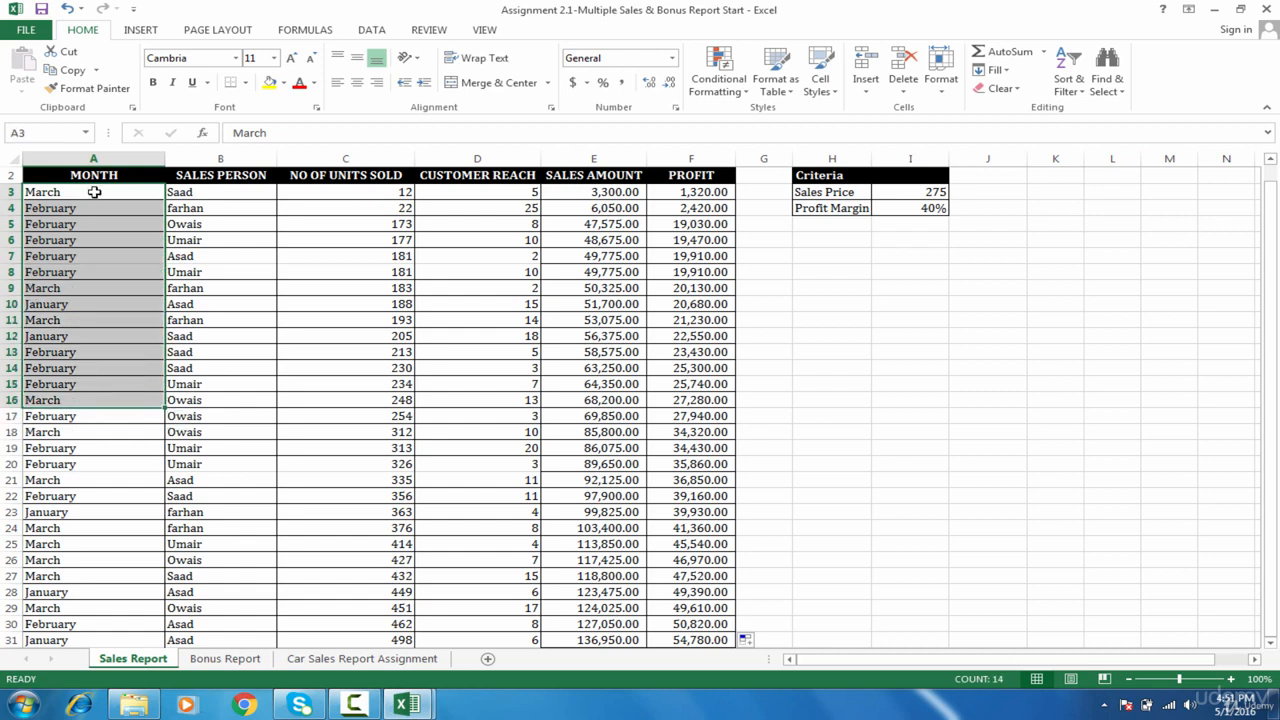
left_click(103, 181)
left_click_drag(101, 187, 103, 331)
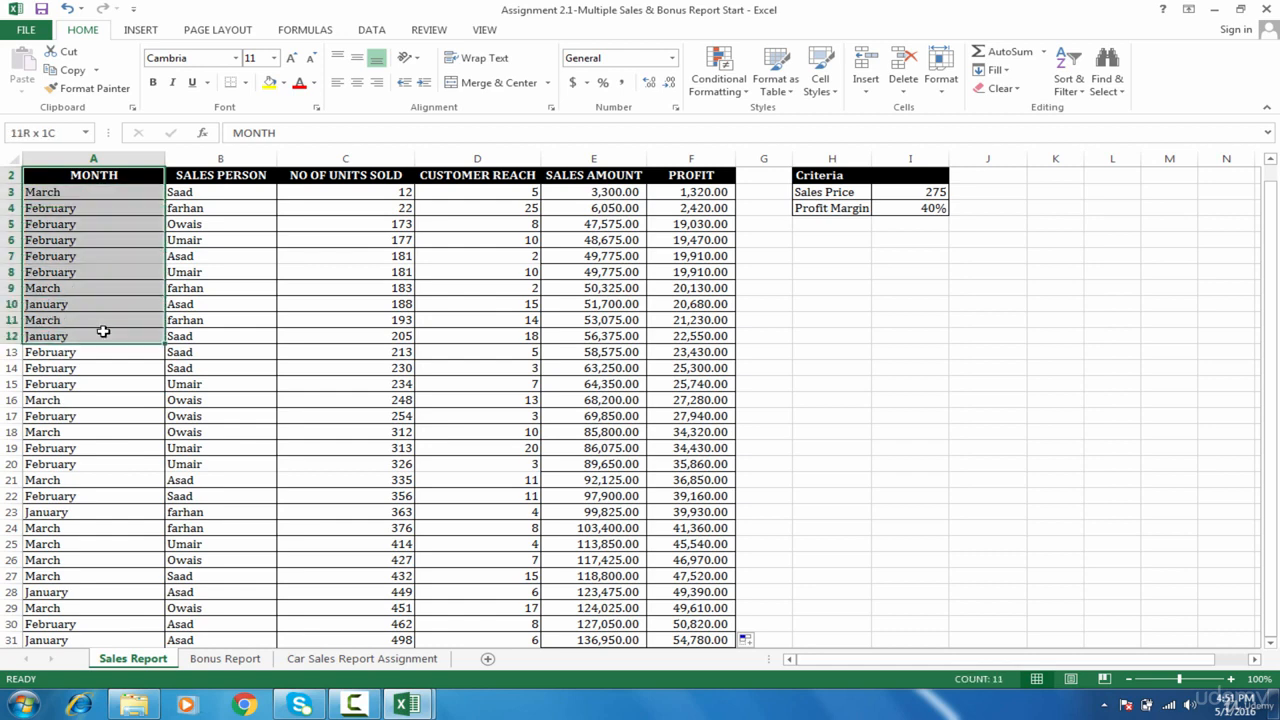
left_click(103, 176)
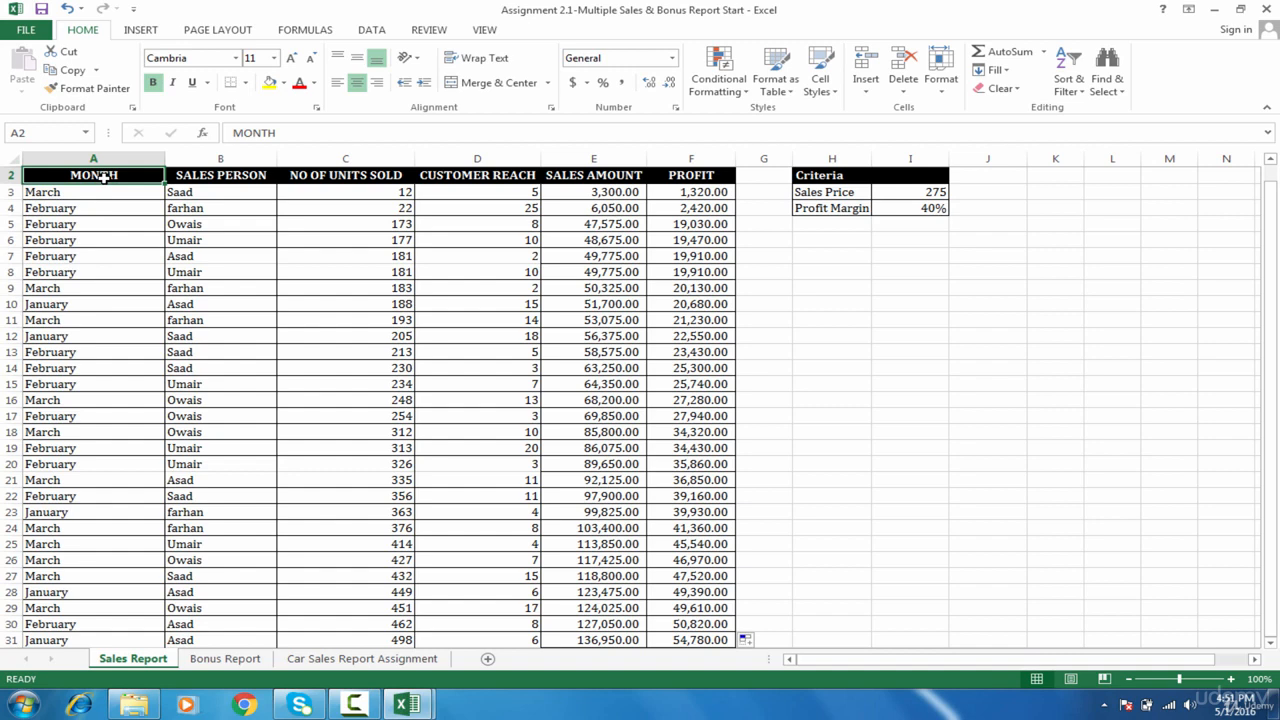
right_click(104, 178)
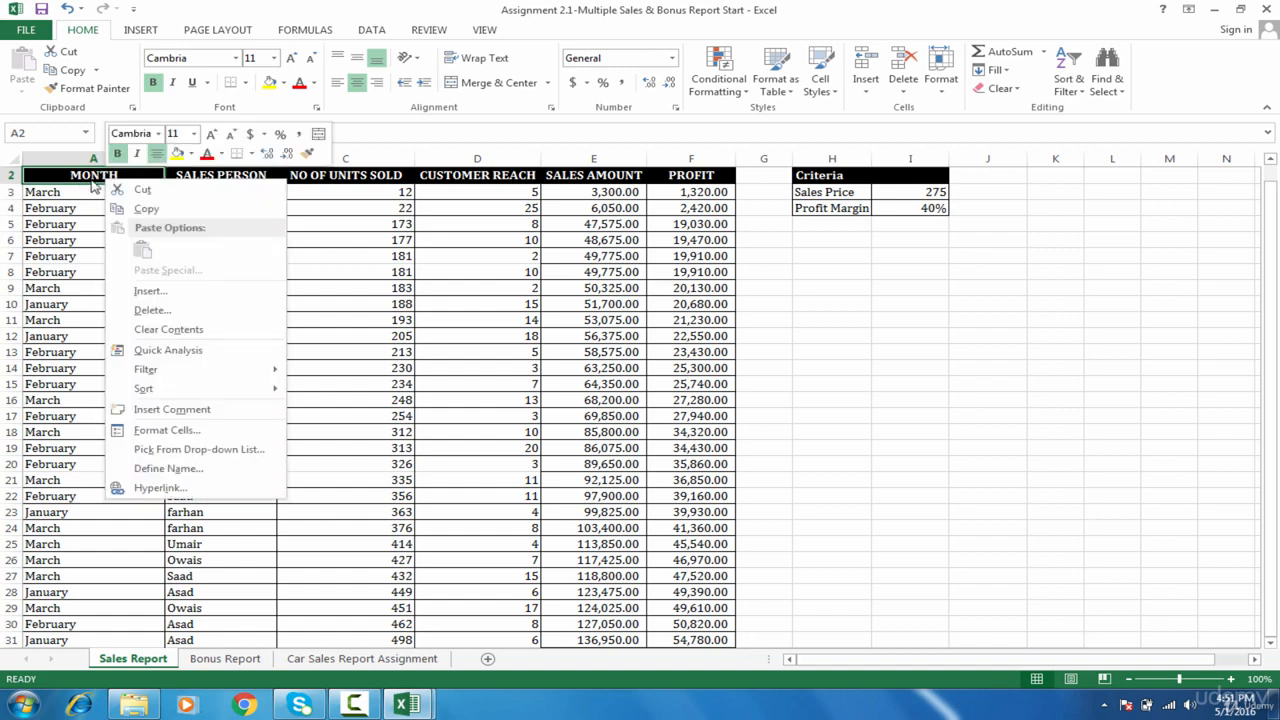
key("Escape")
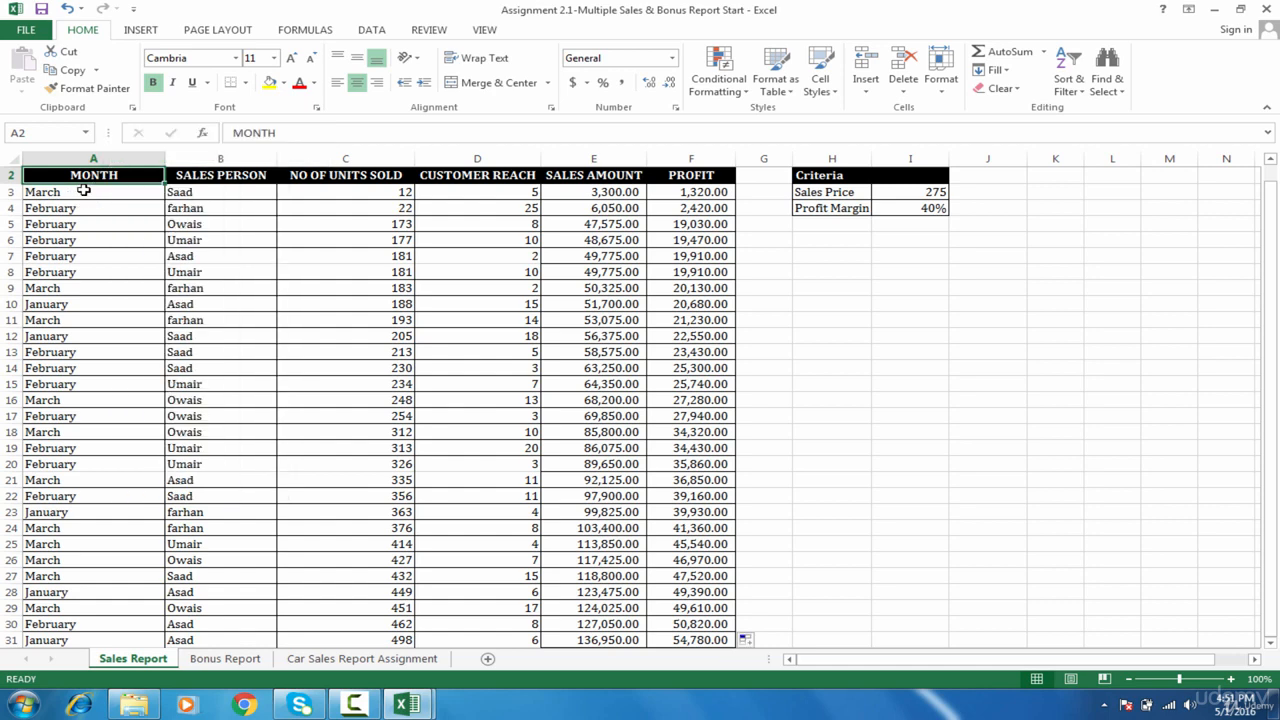
left_click(84, 190)
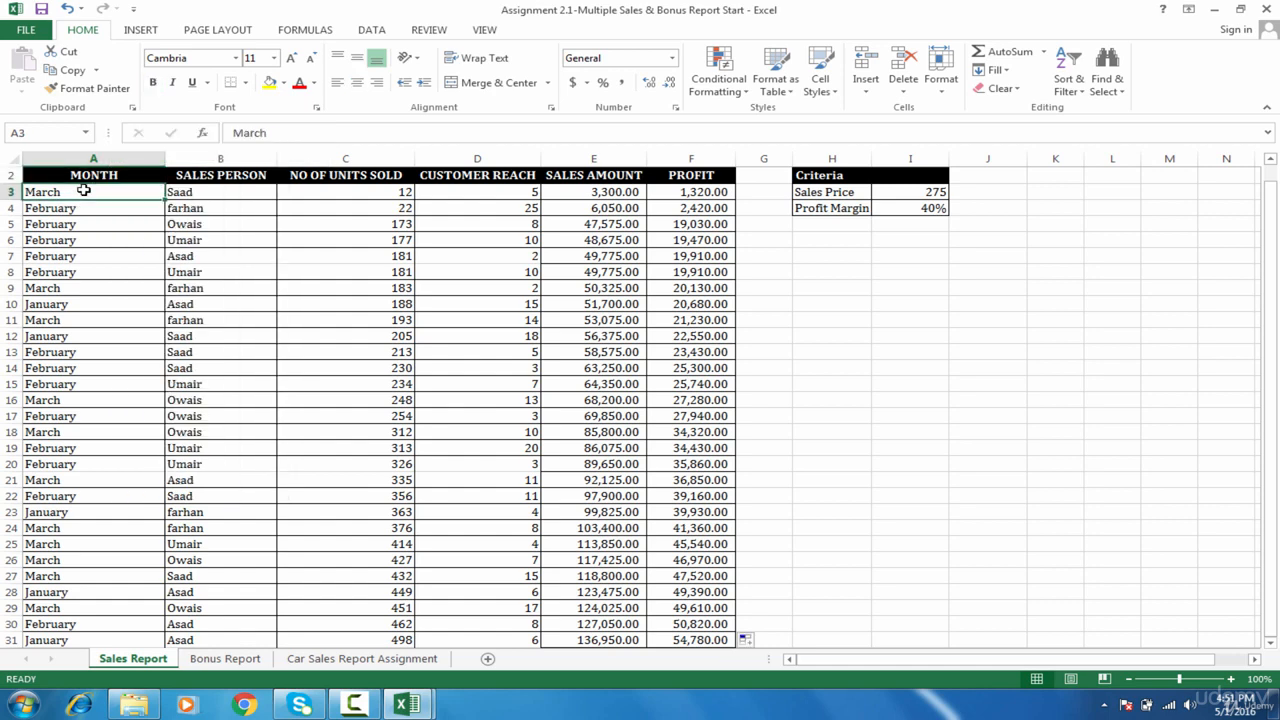
Step: Sort the table A to Z by the month in column A
right_click(84, 190)
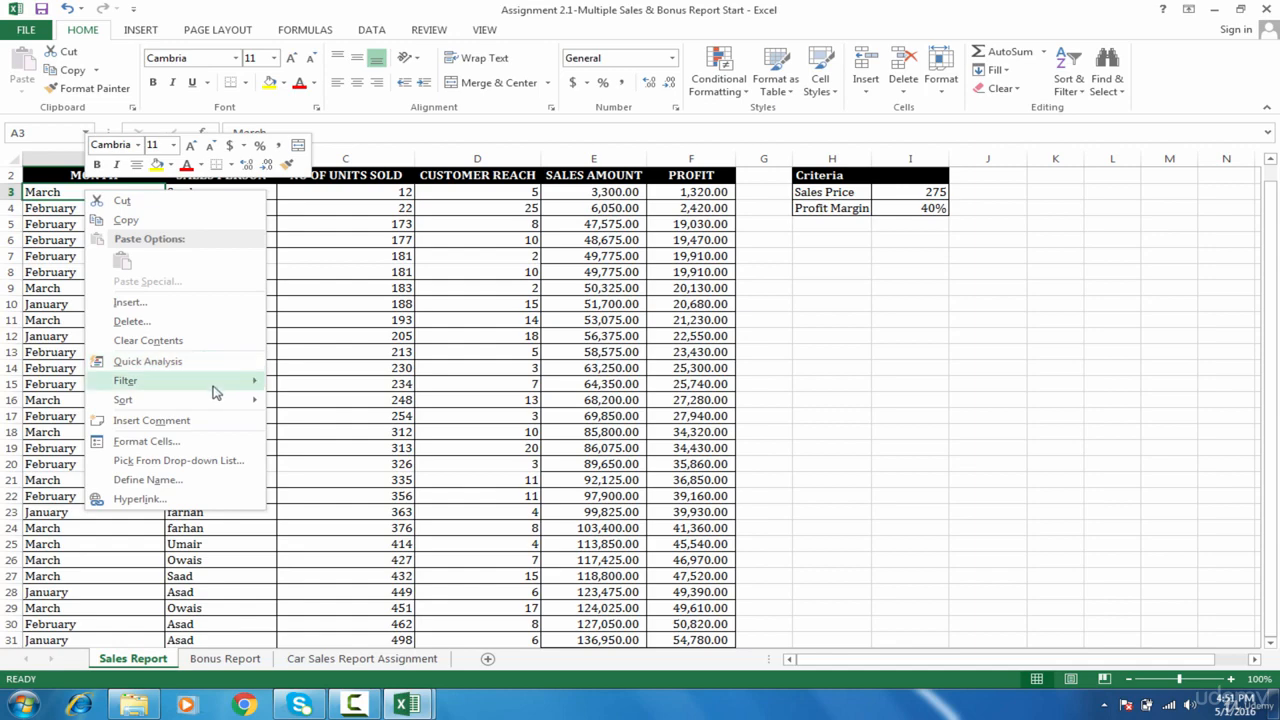
mouse_move(218, 402)
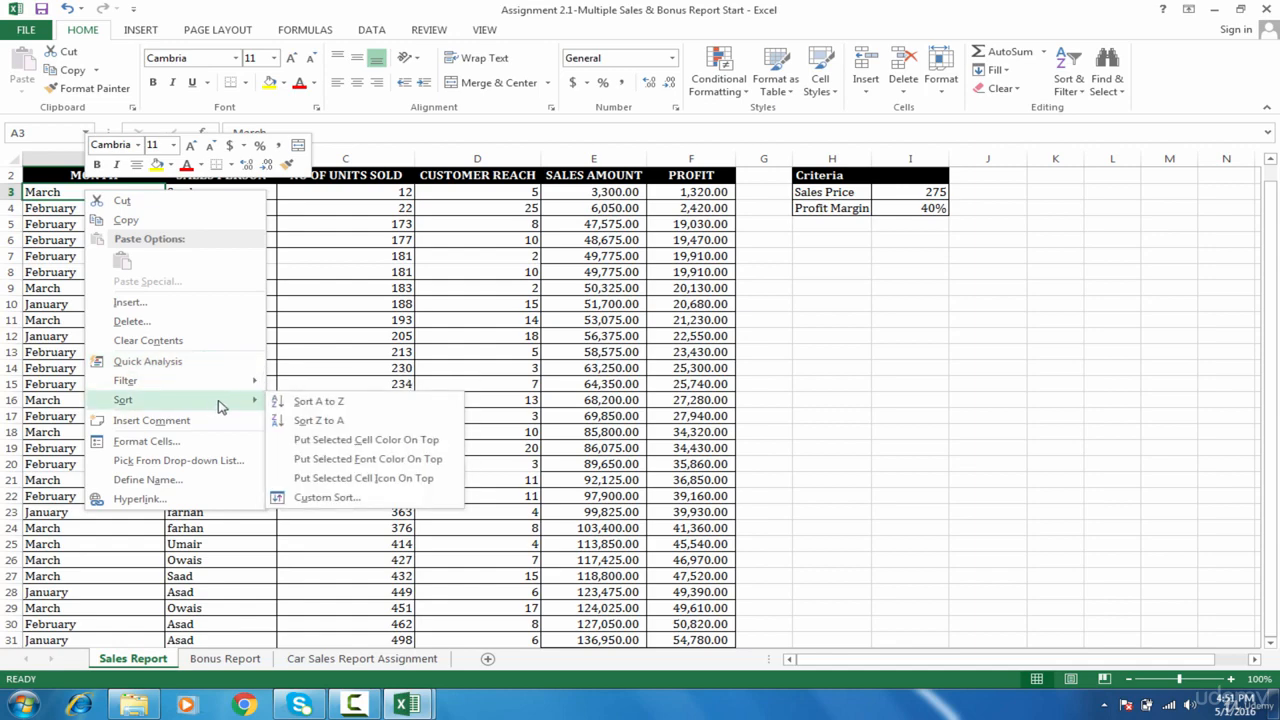
left_click(288, 404)
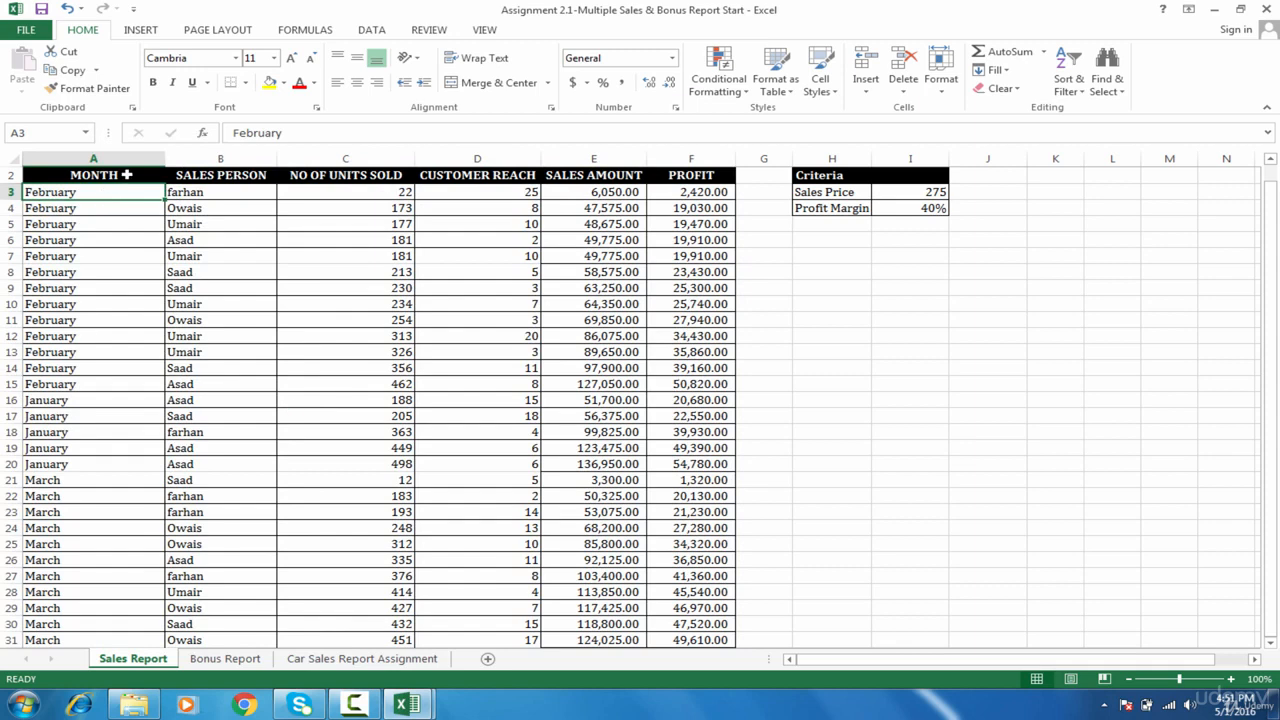
left_click_drag(125, 175, 135, 388)
left_click(130, 268)
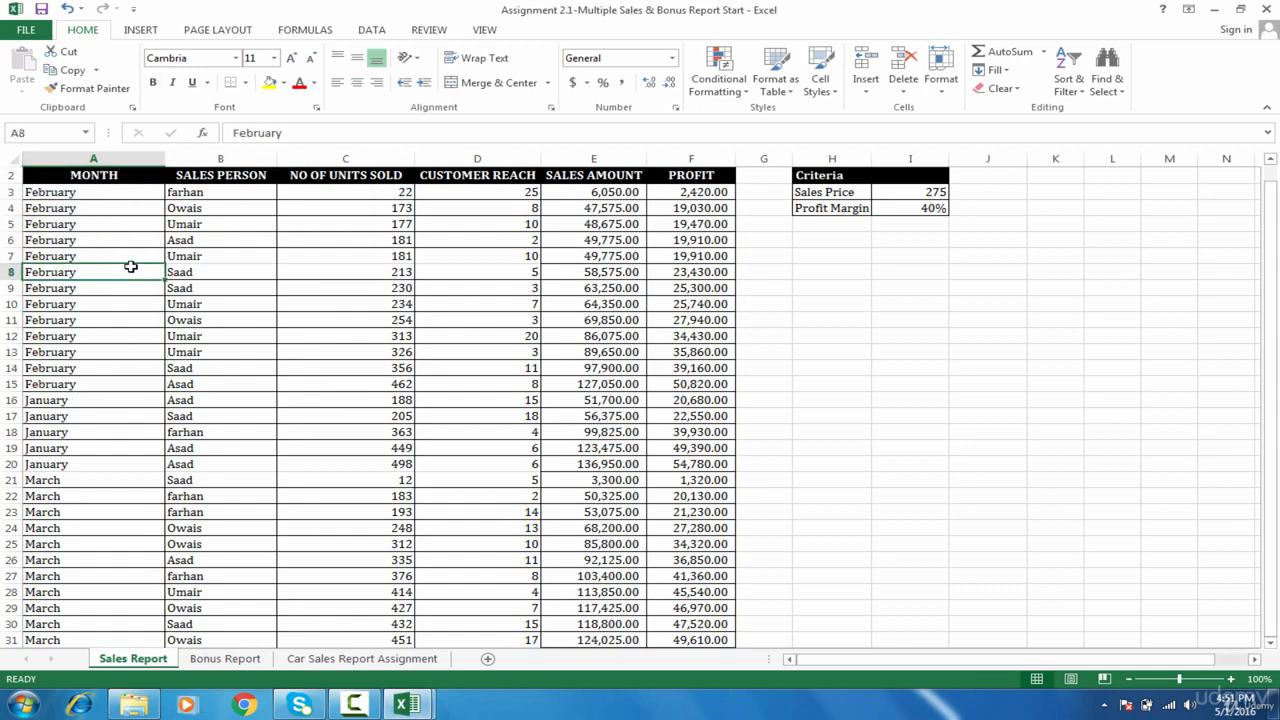
left_click(130, 197)
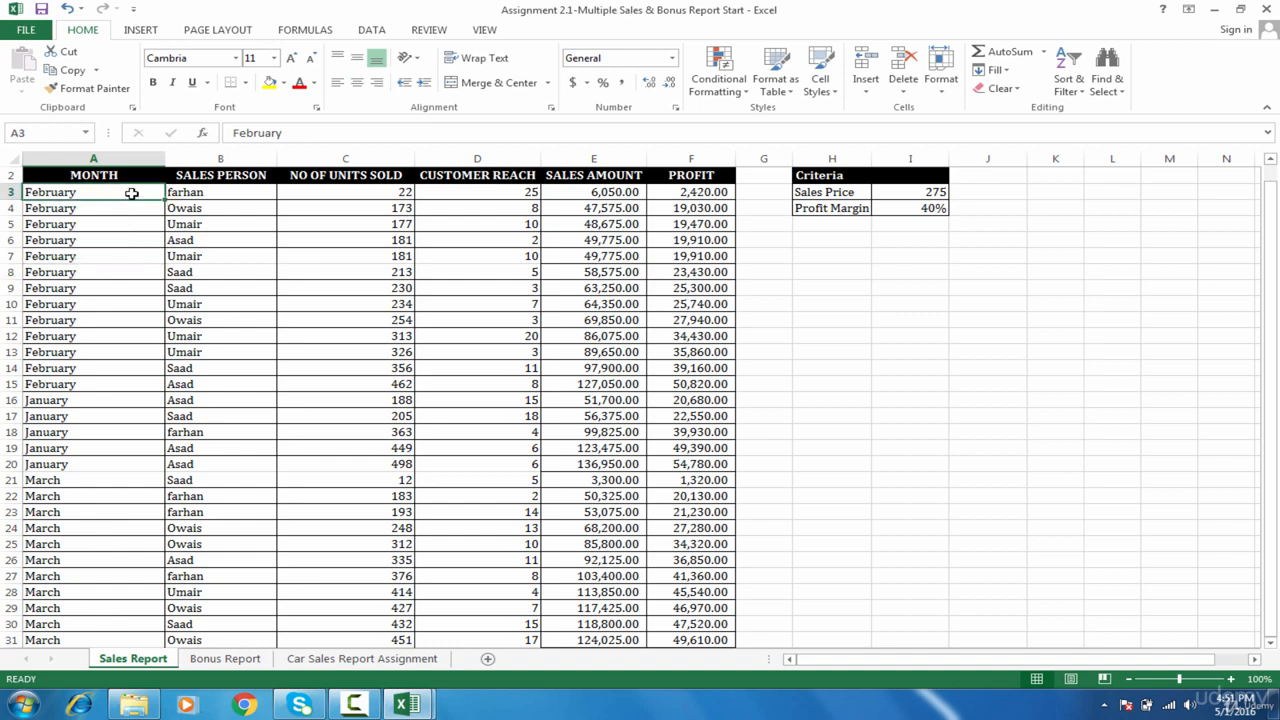
left_click(139, 178)
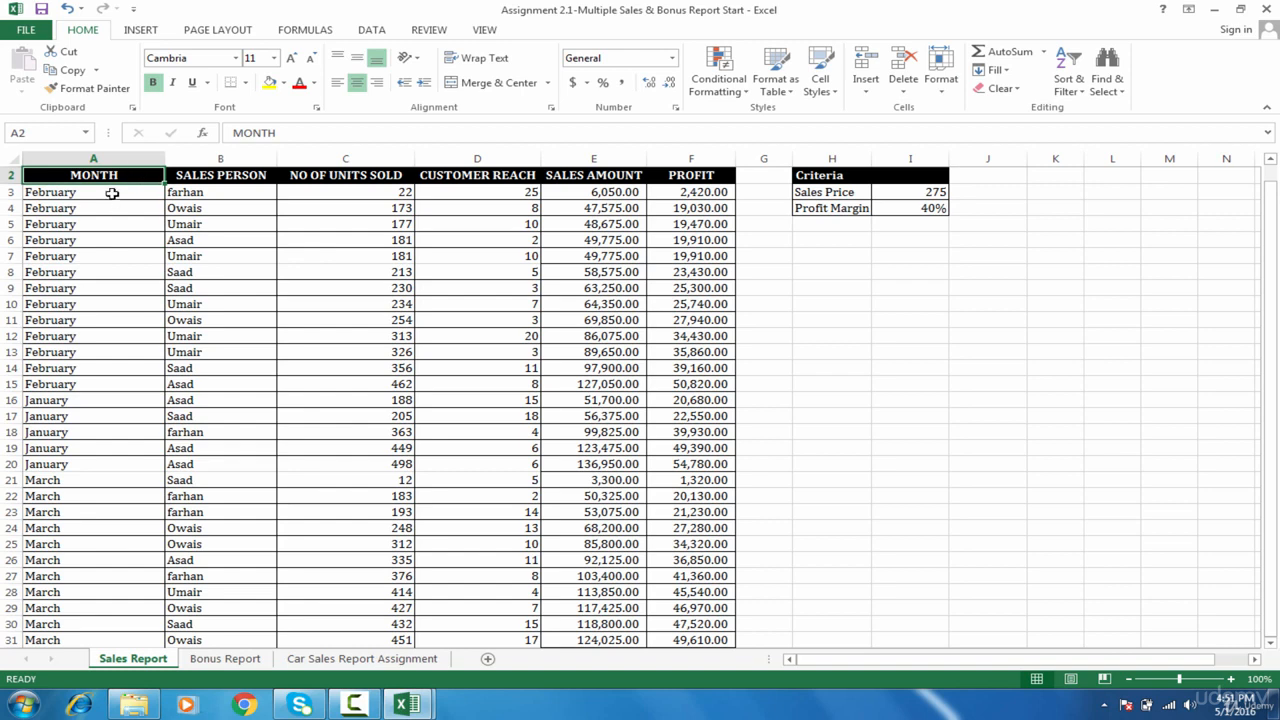
left_click(111, 192)
left_click_drag(111, 192, 103, 337)
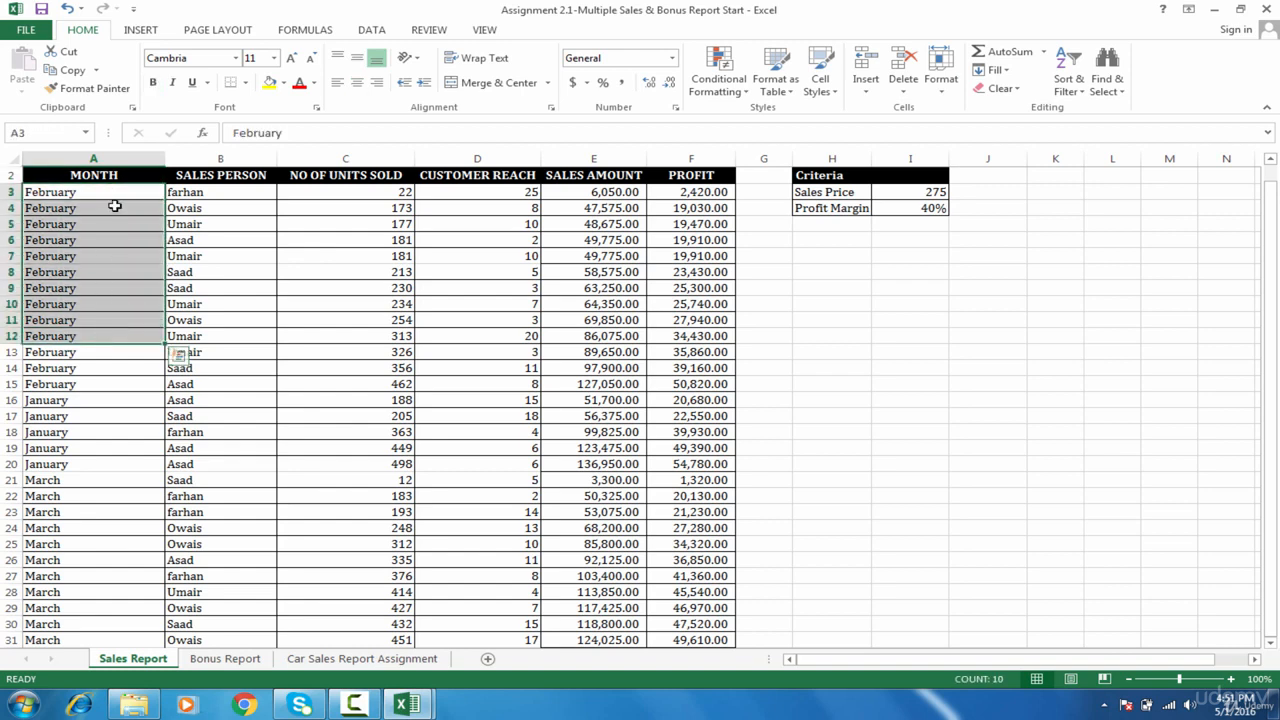
left_click(70, 401)
left_click(70, 515)
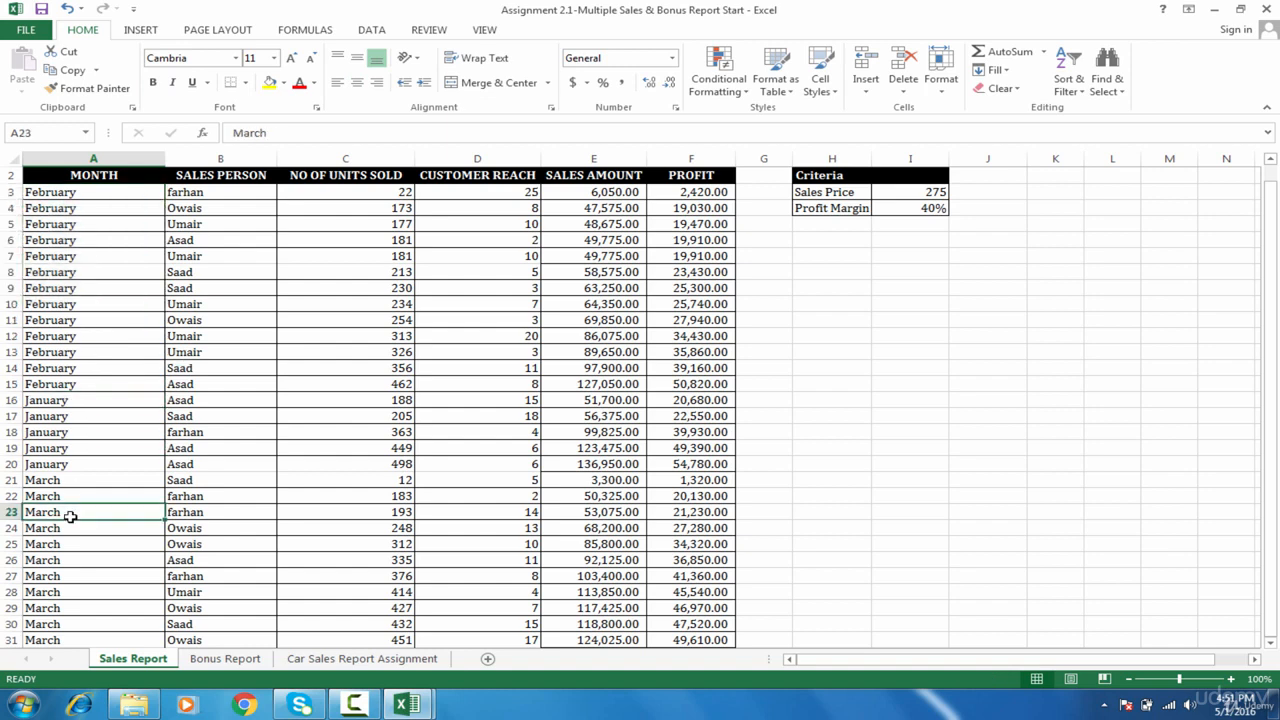
left_click(130, 177)
left_click(70, 449)
left_click(124, 176)
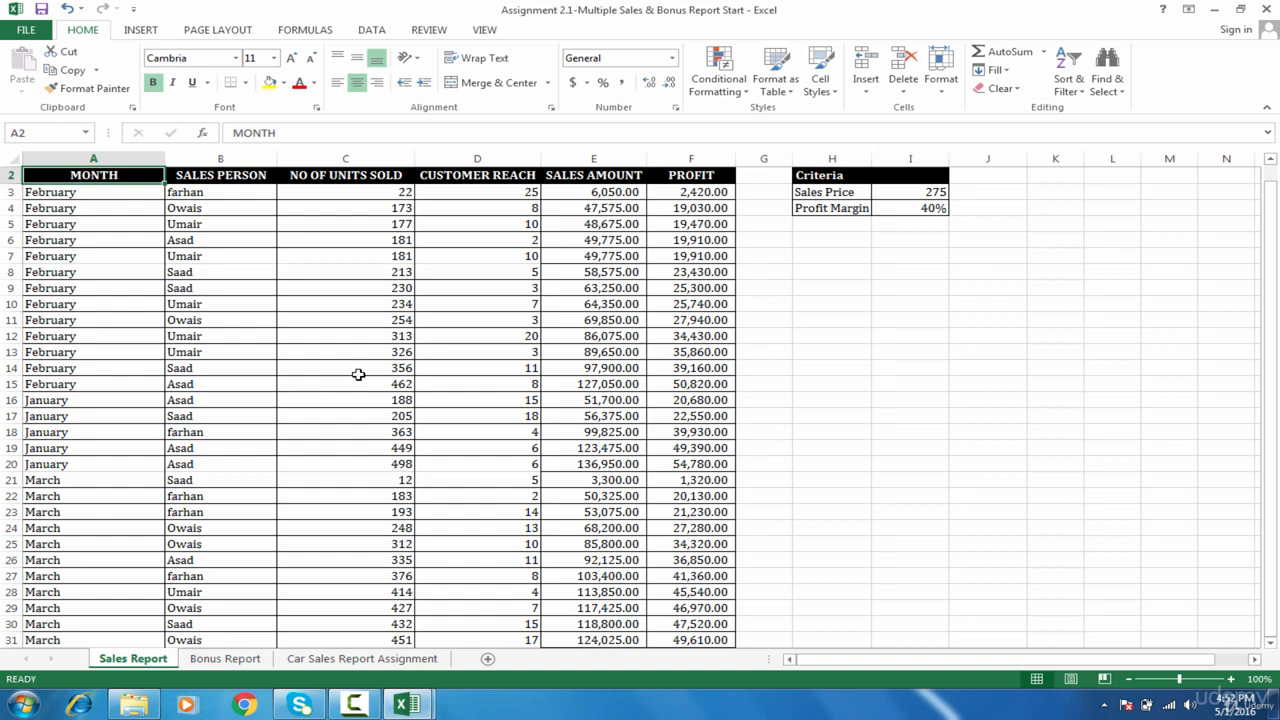
Step: Select A2:F31, from the MONTH header to the last data row
key("ctrl+shift+Right")
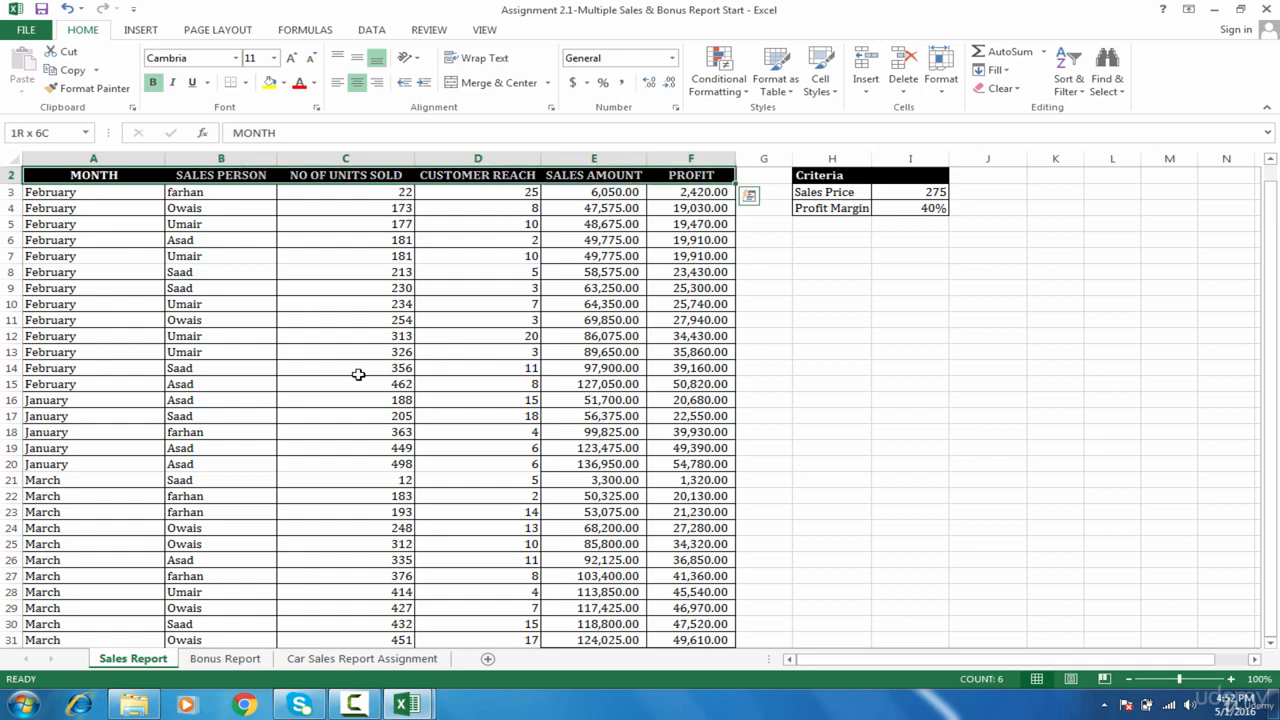
key("ctrl+shift+Down")
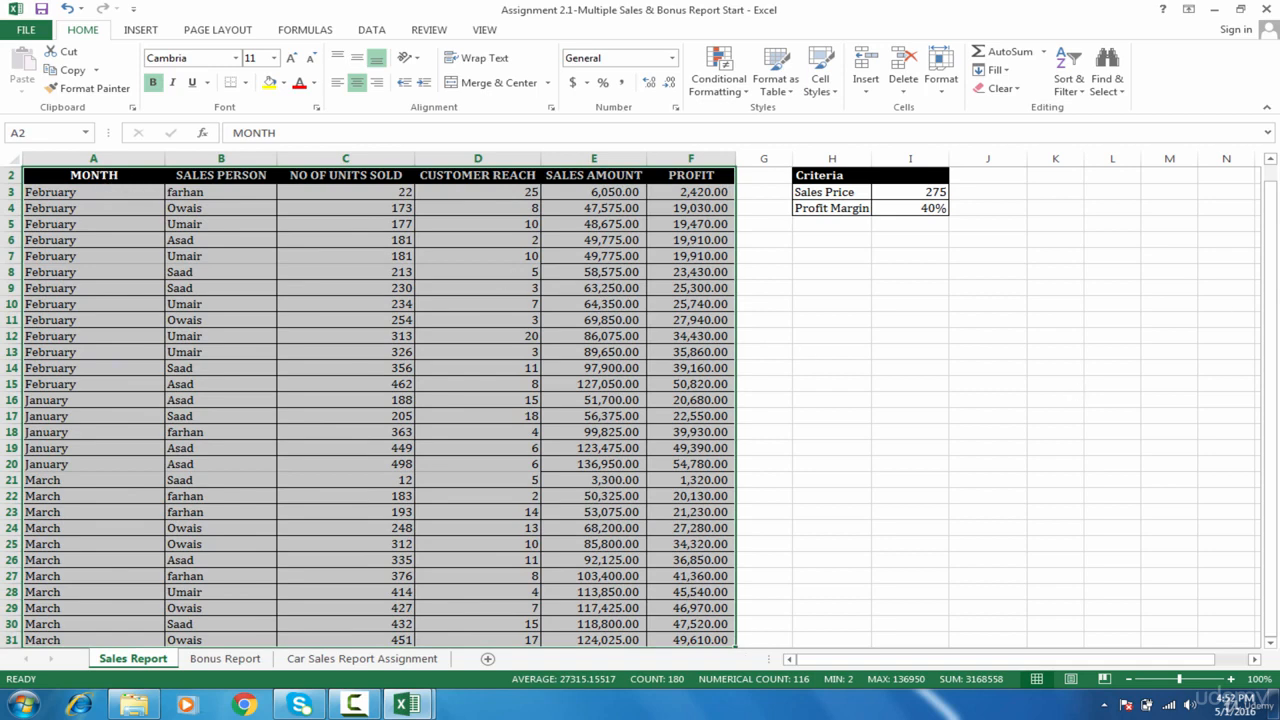
left_click_drag(1272, 306, 1272, 288)
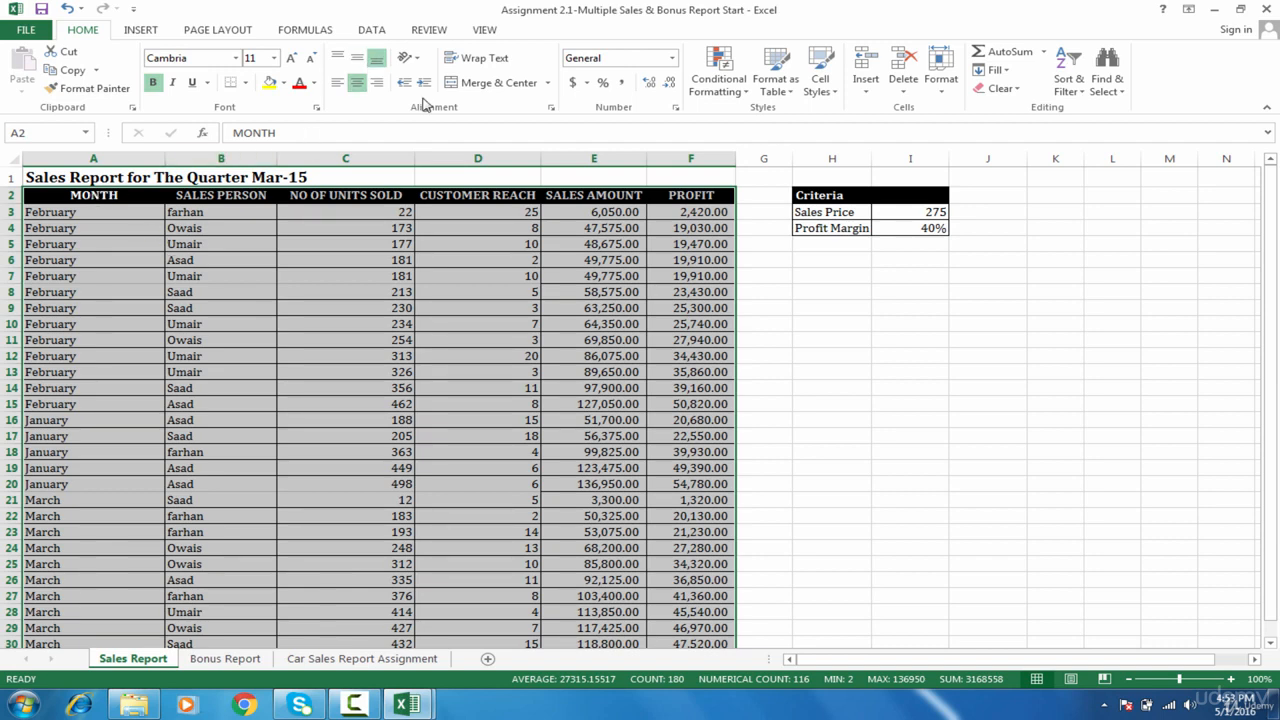
Step: Custom-sort by MONTH using the January, February, March month list order
left_click(383, 33)
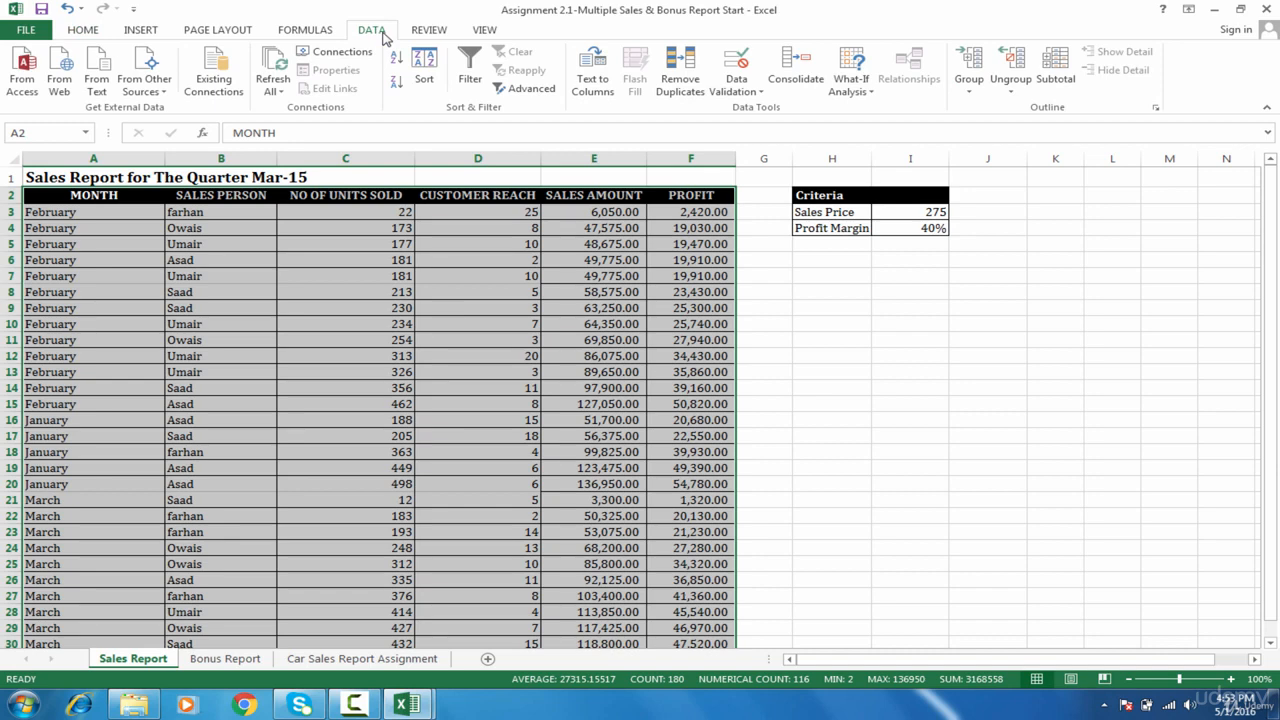
left_click(428, 80)
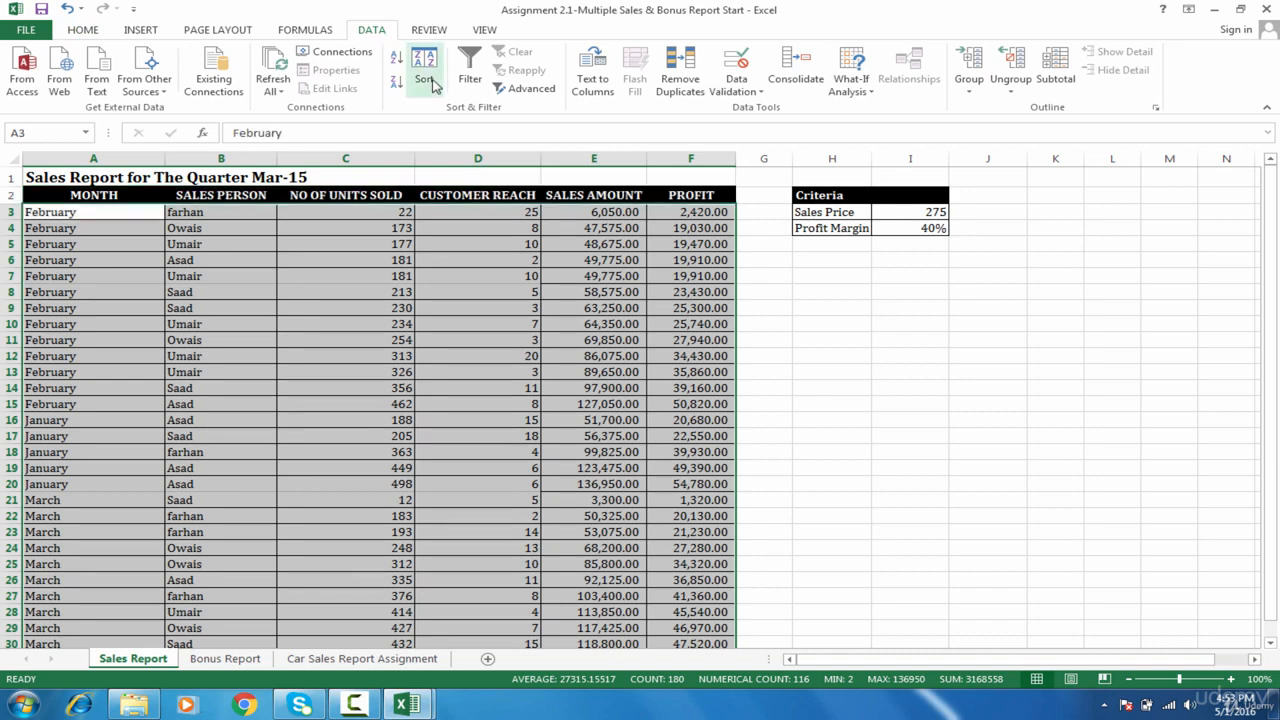
left_click_drag(374, 166, 709, 168)
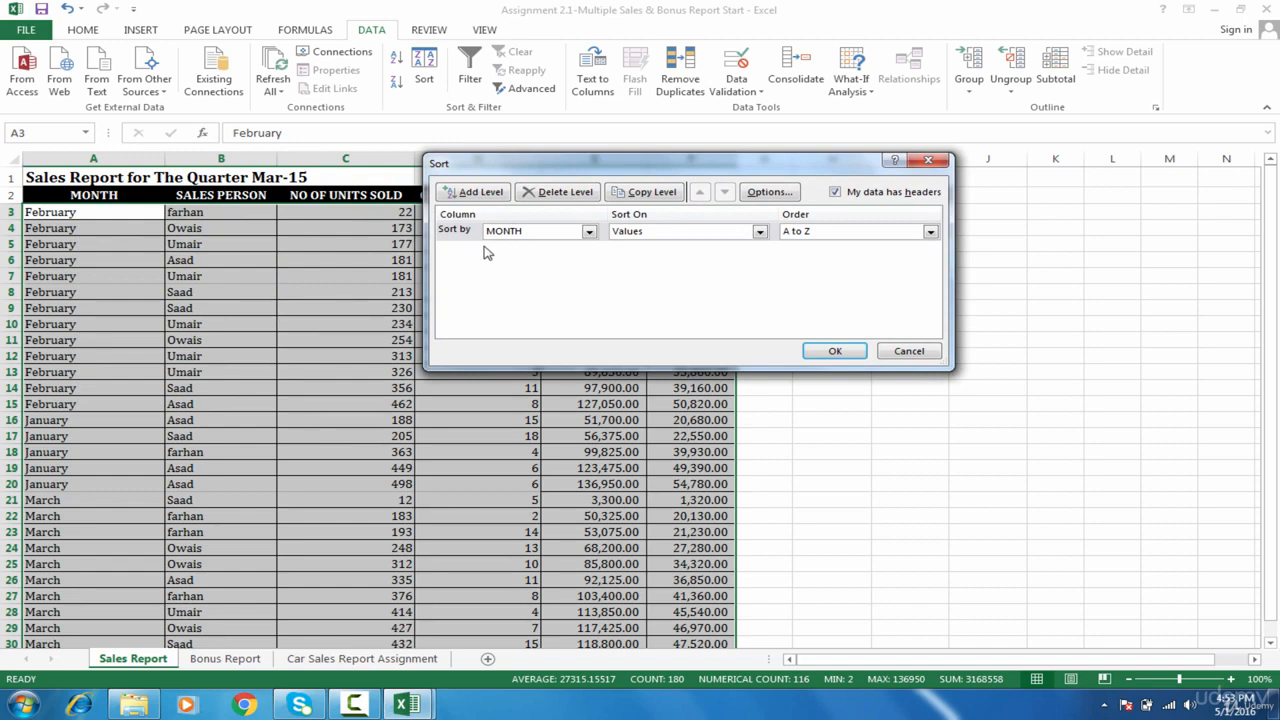
left_click(517, 235)
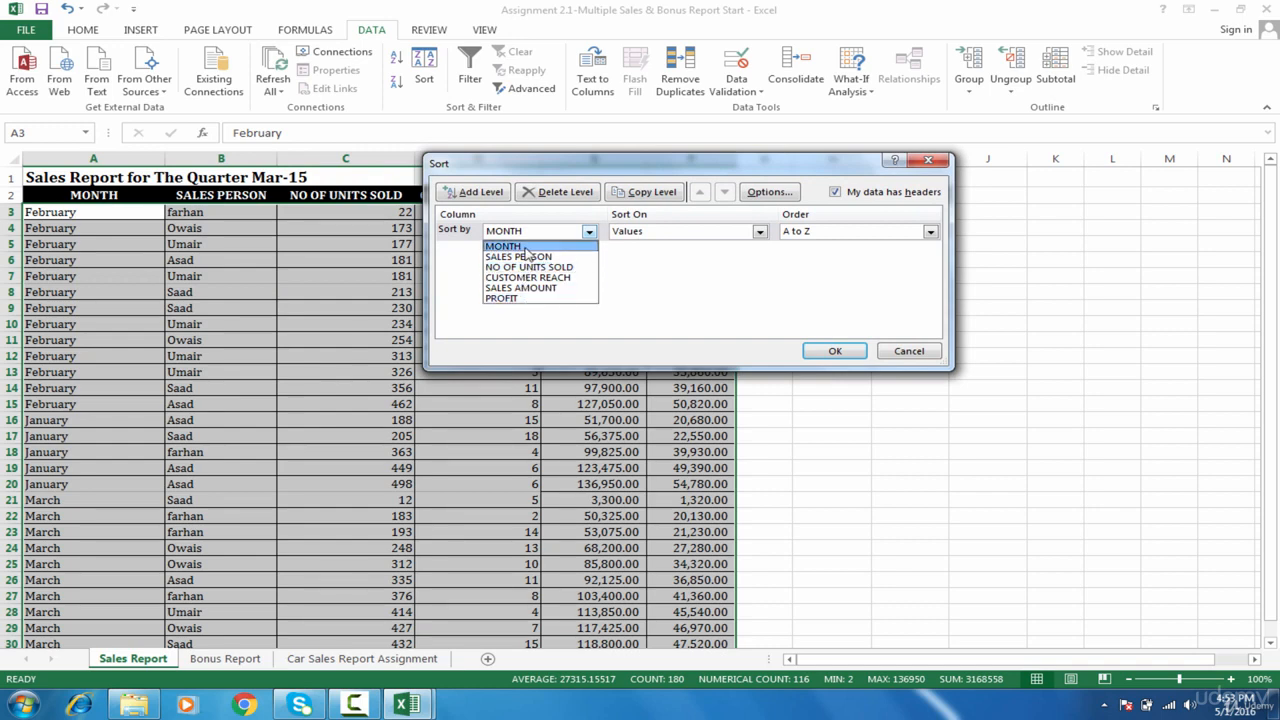
left_click(525, 247)
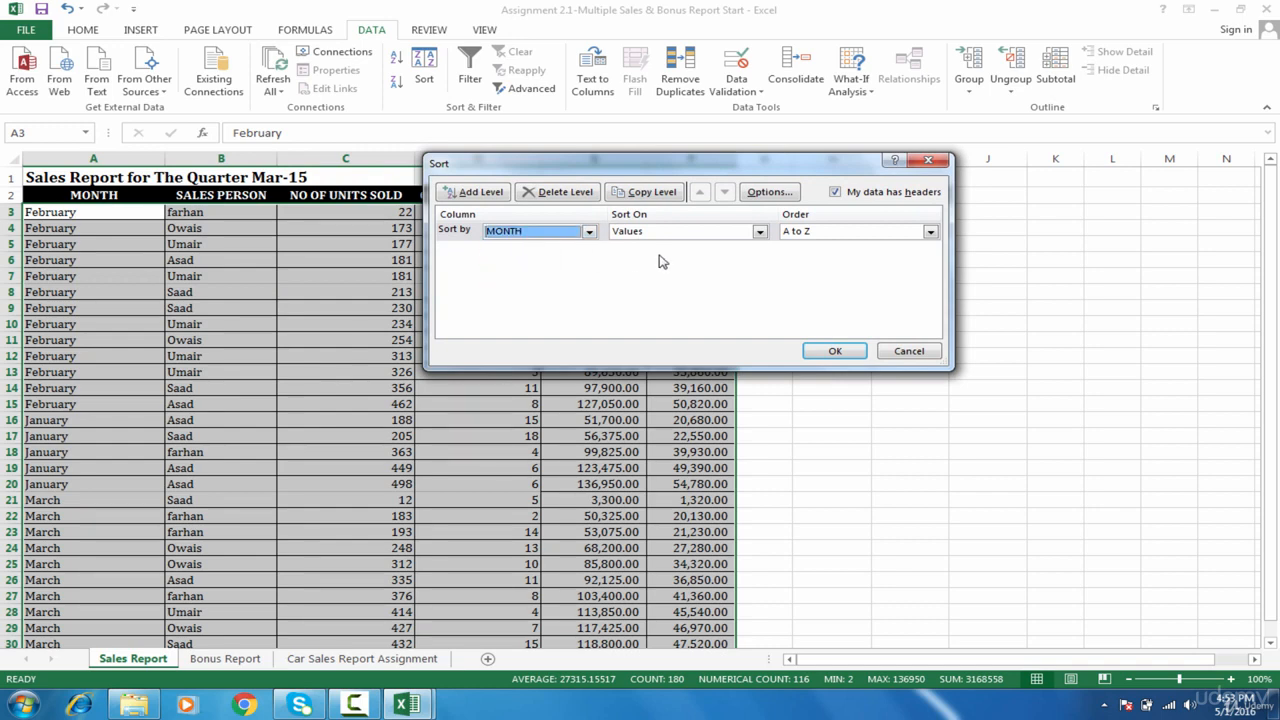
left_click(822, 240)
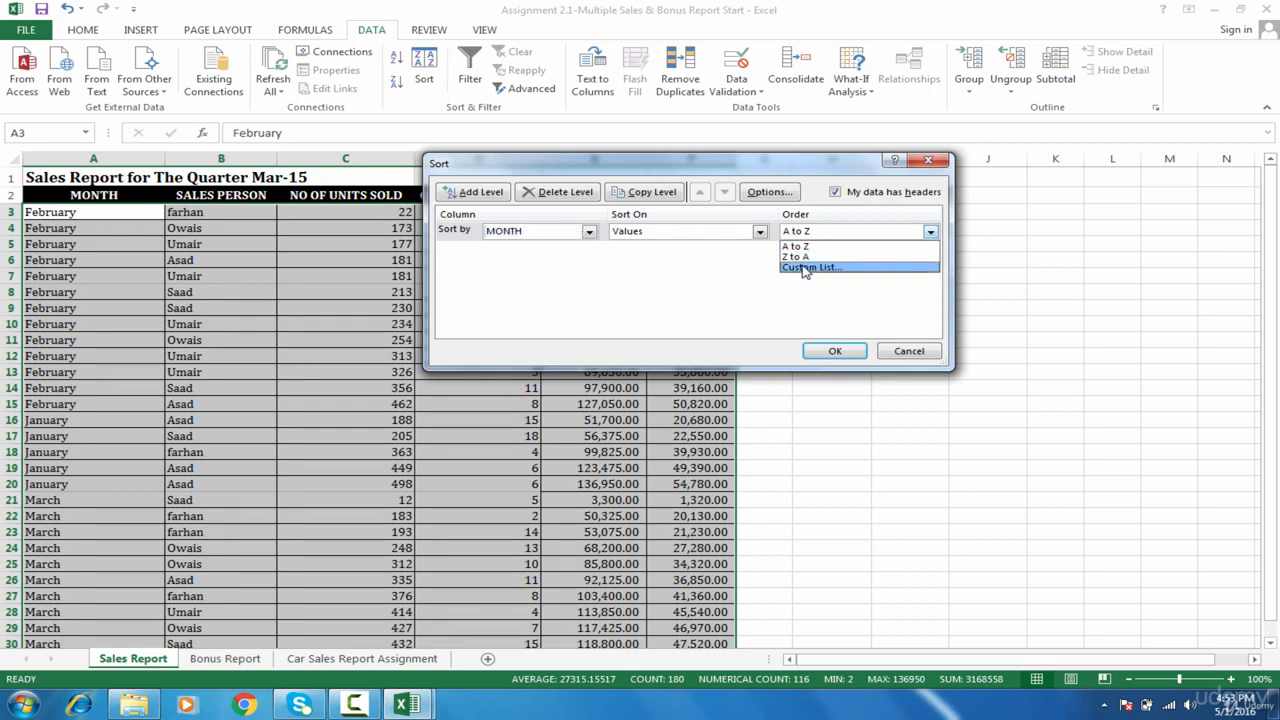
left_click(810, 267)
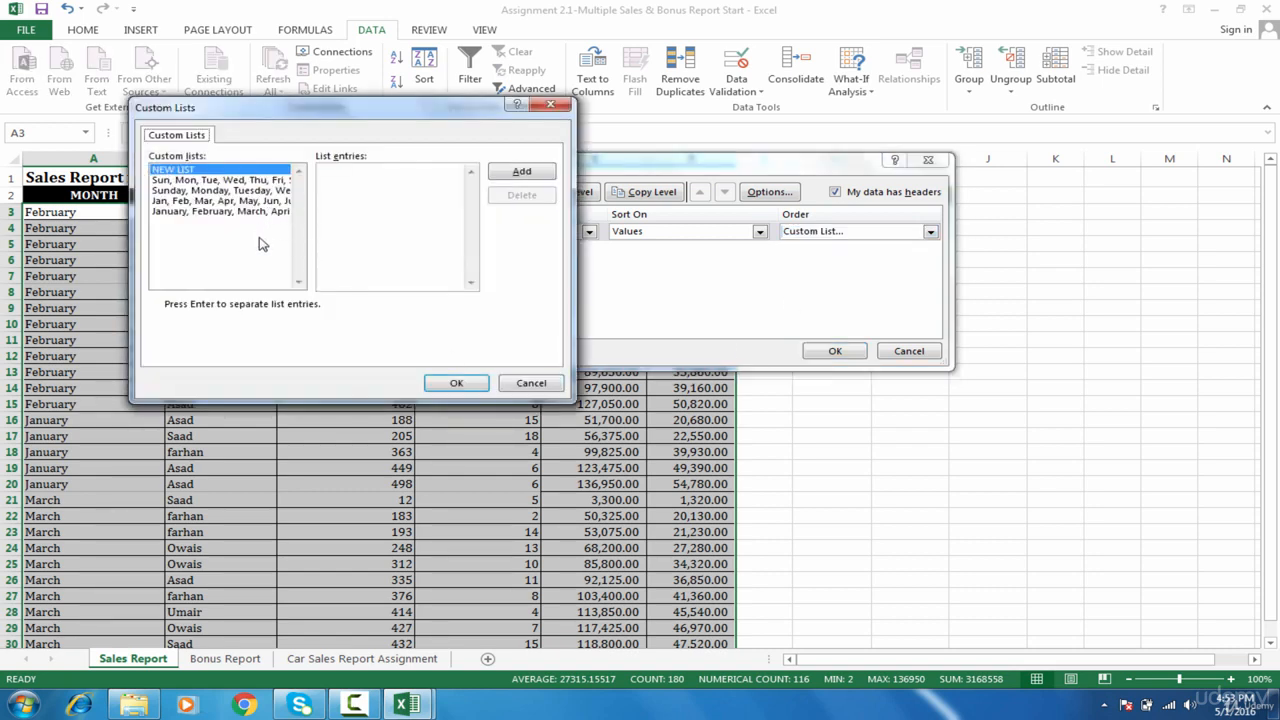
left_click(203, 212)
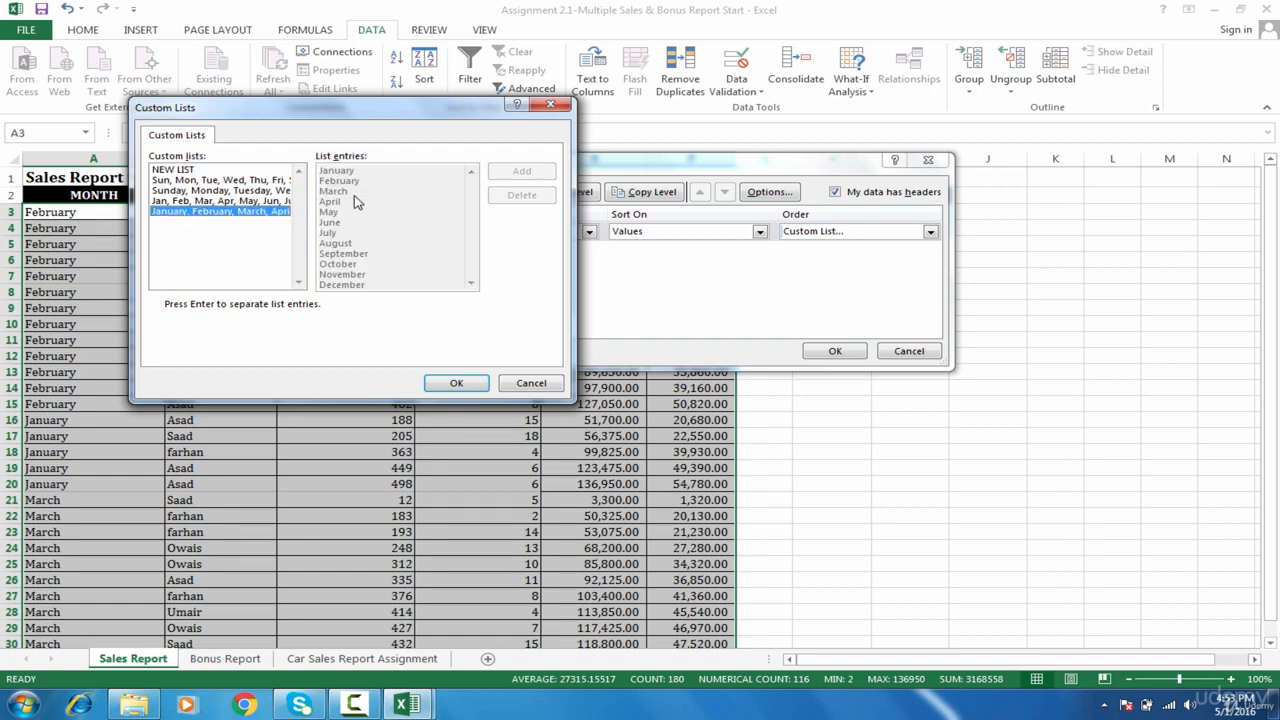
left_click(477, 384)
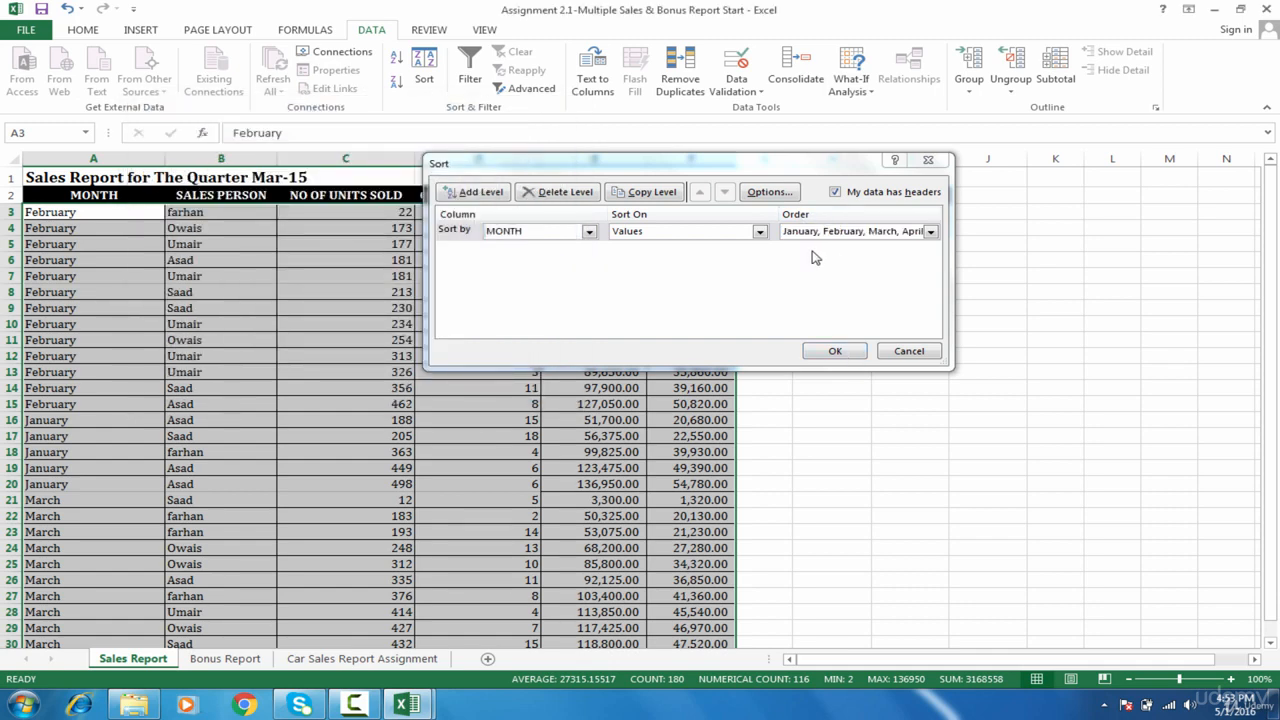
left_click(835, 353)
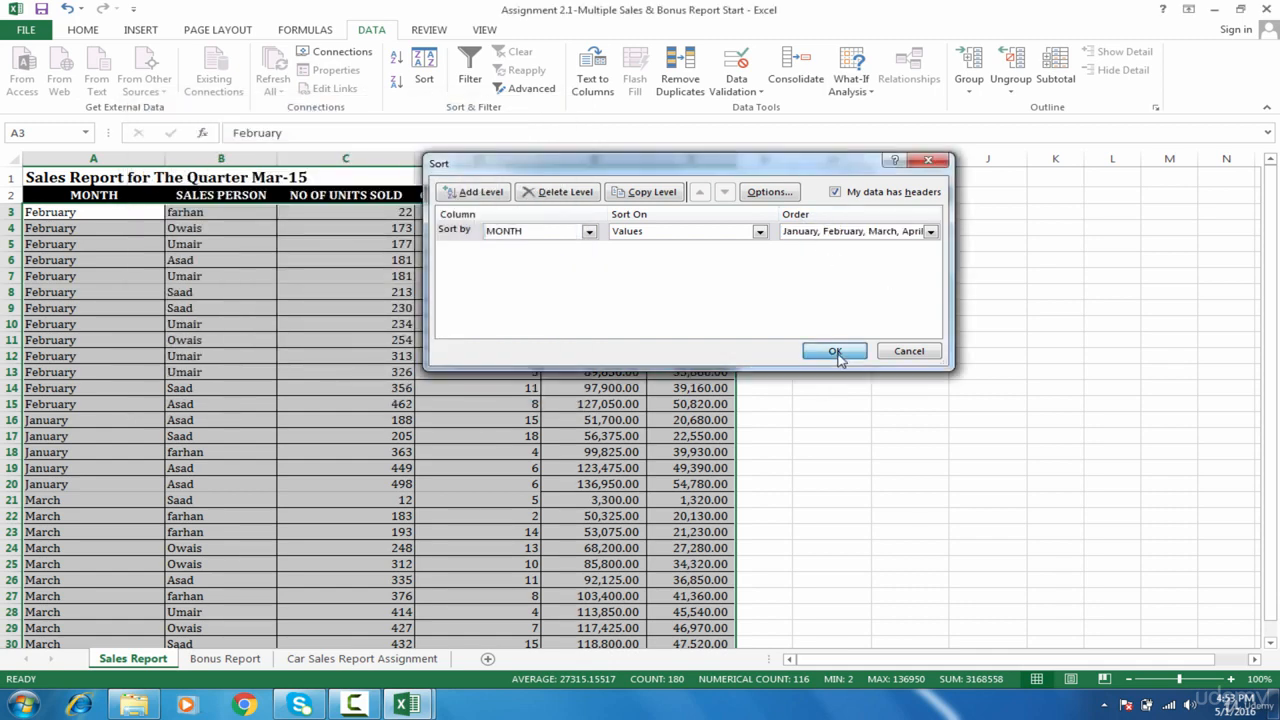
key("Down")
key("Down")
key("Down")
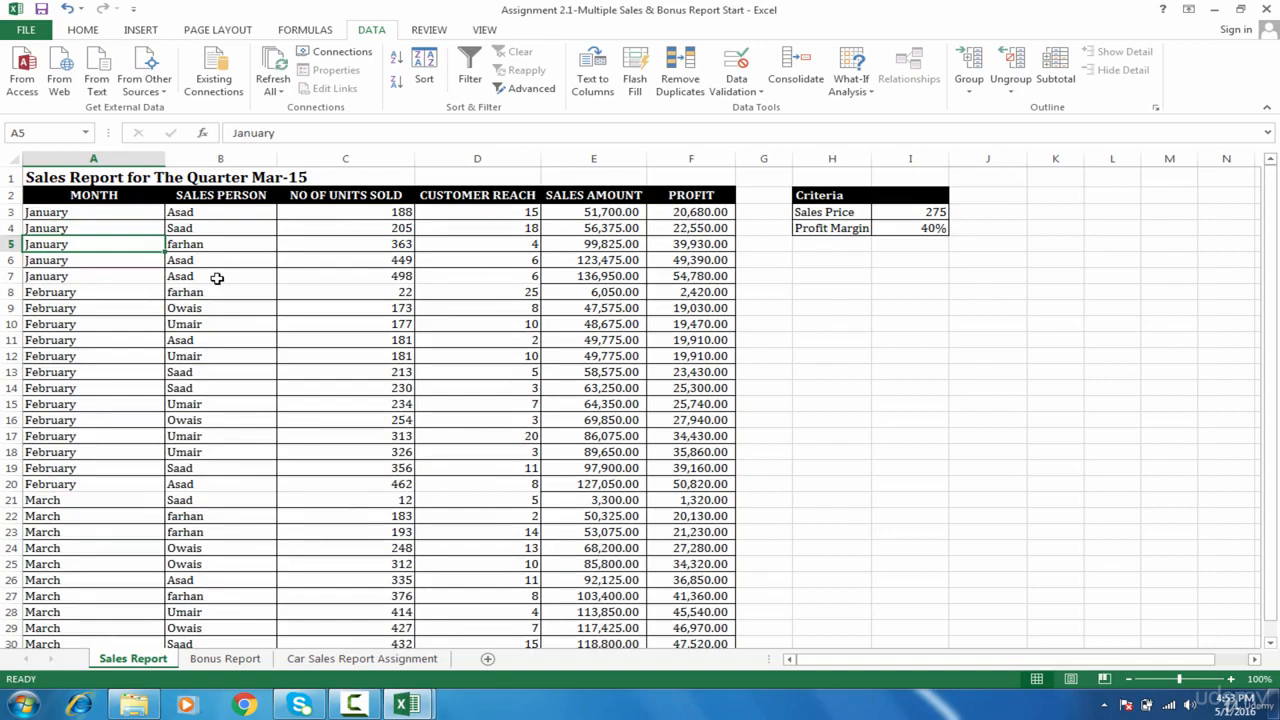
left_click(217, 278)
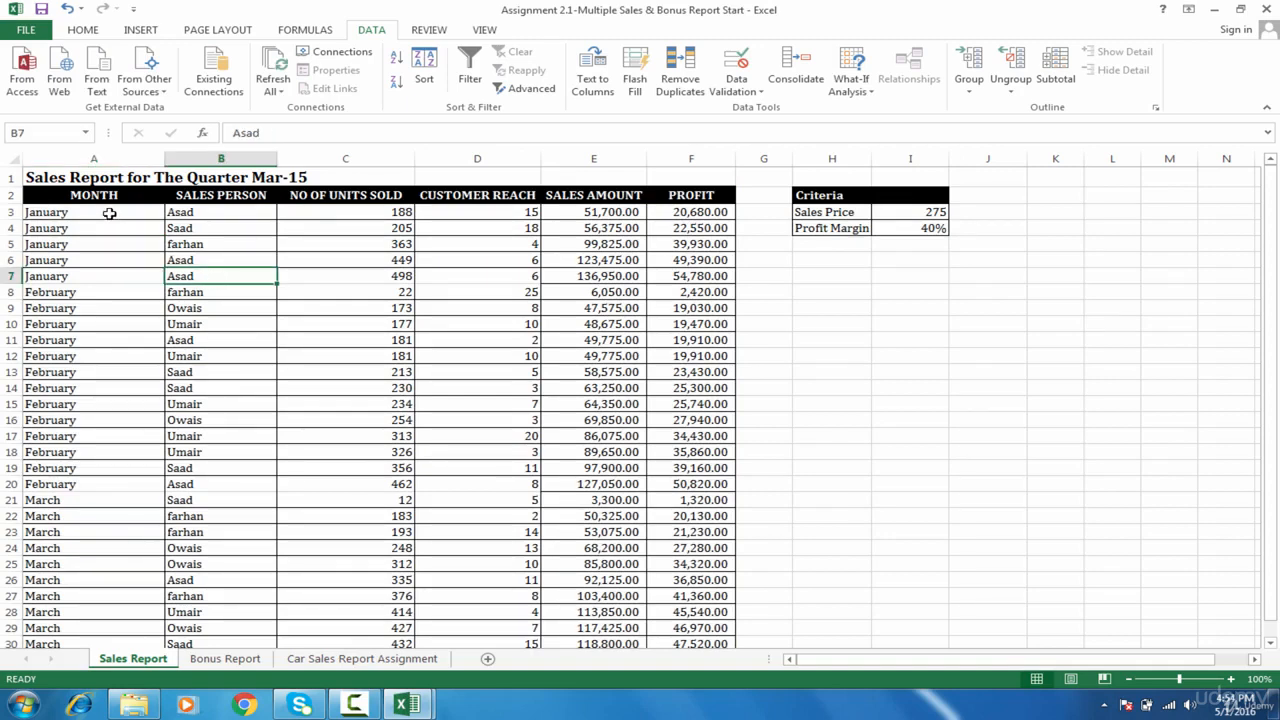
left_click_drag(110, 213, 116, 262)
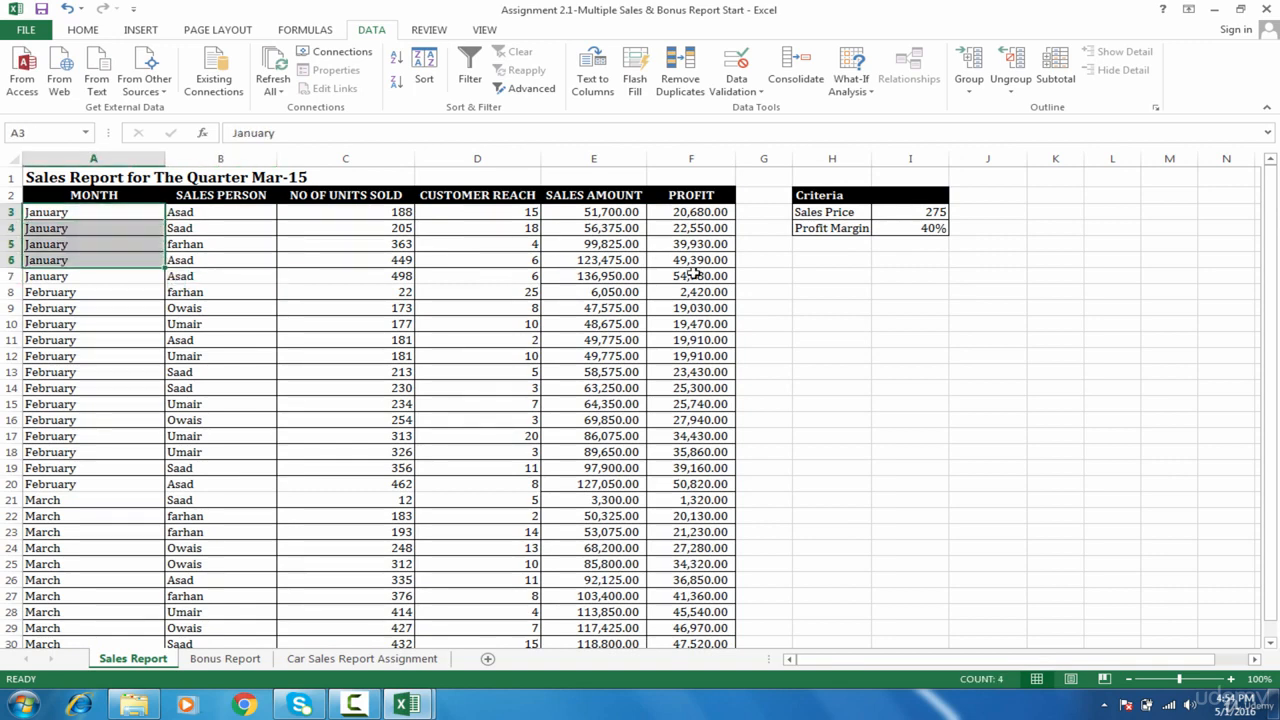
left_click(145, 293)
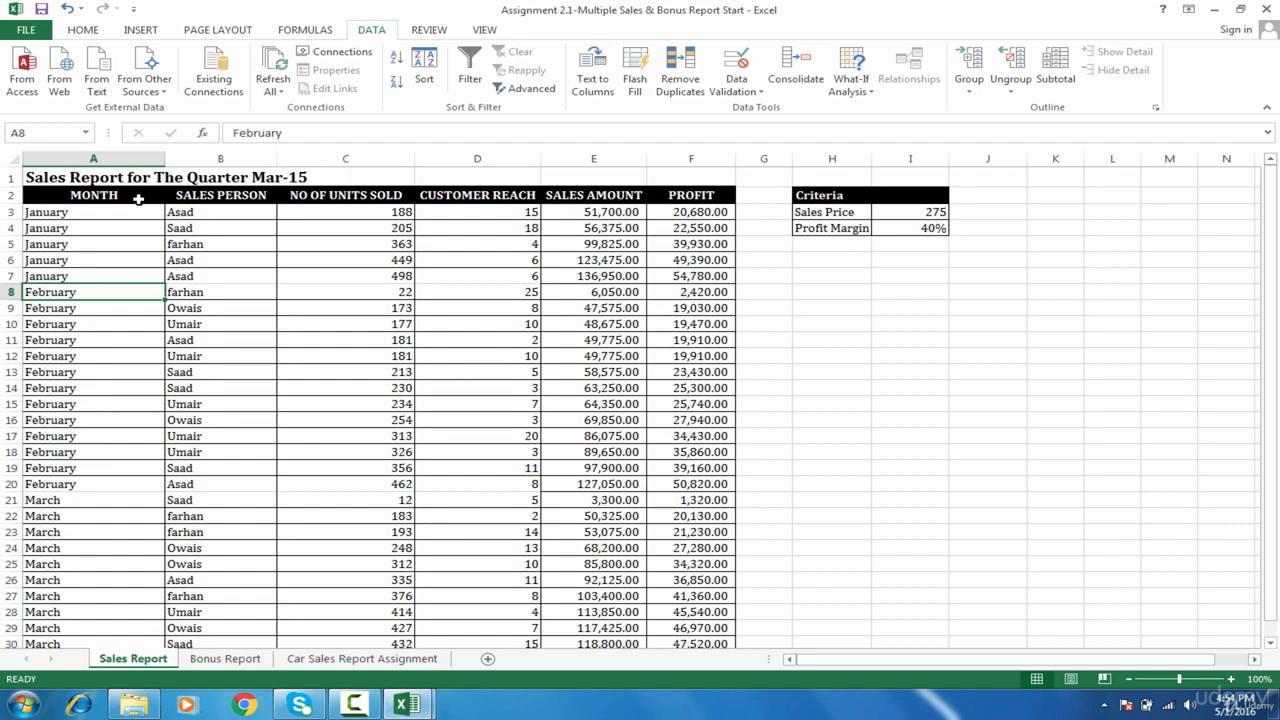
left_click_drag(138, 199, 131, 276)
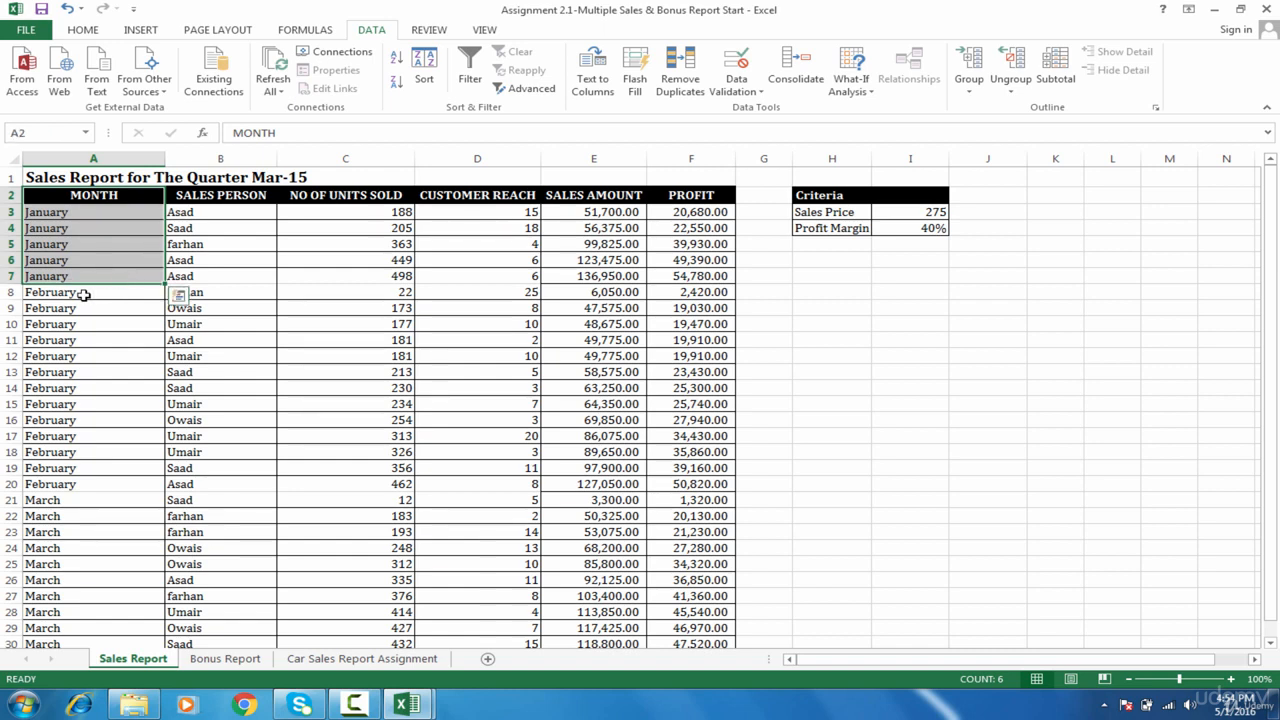
left_click(8, 292)
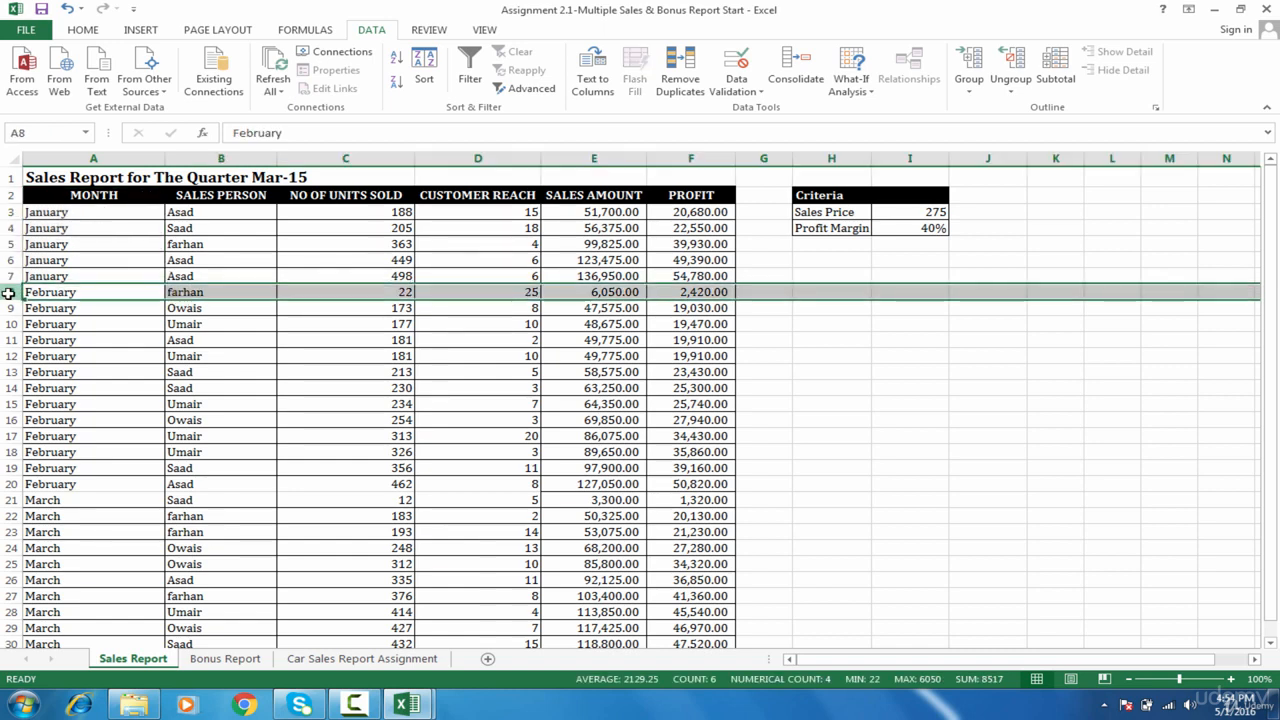
Step: Insert a blank row 8 above February and type 'January Totals' in A8
right_click(8, 292)
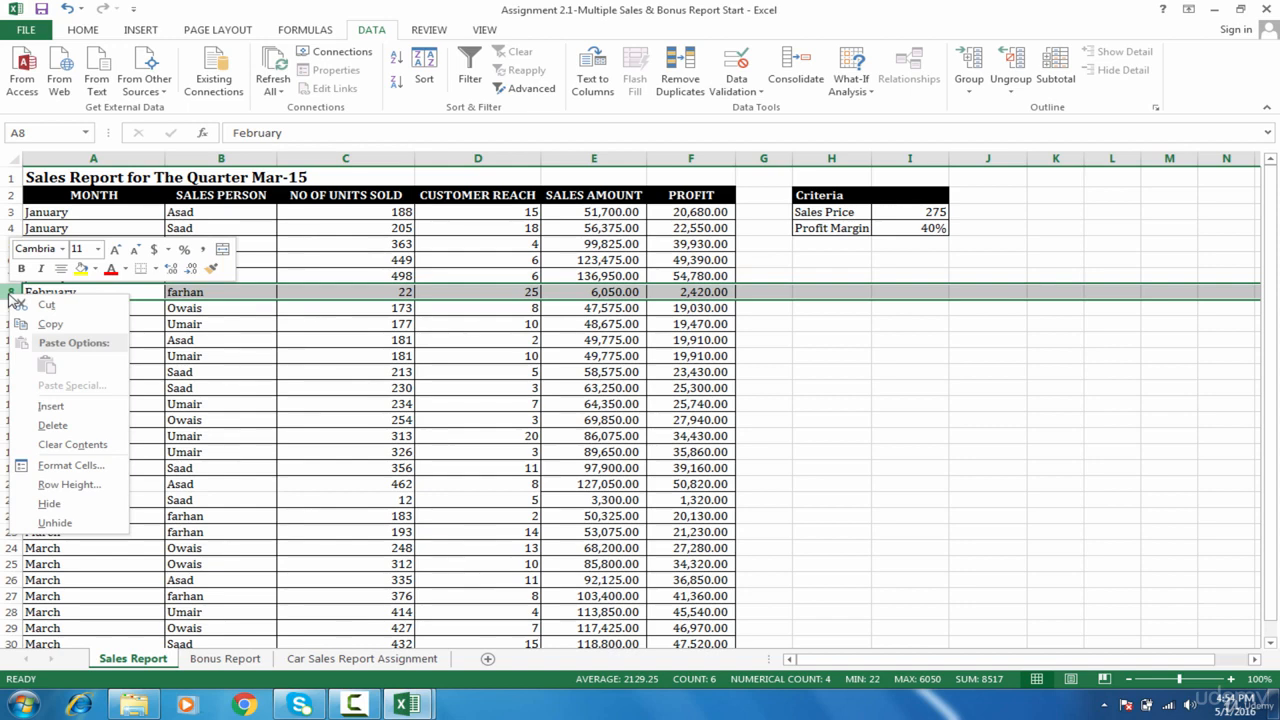
left_click(8, 292)
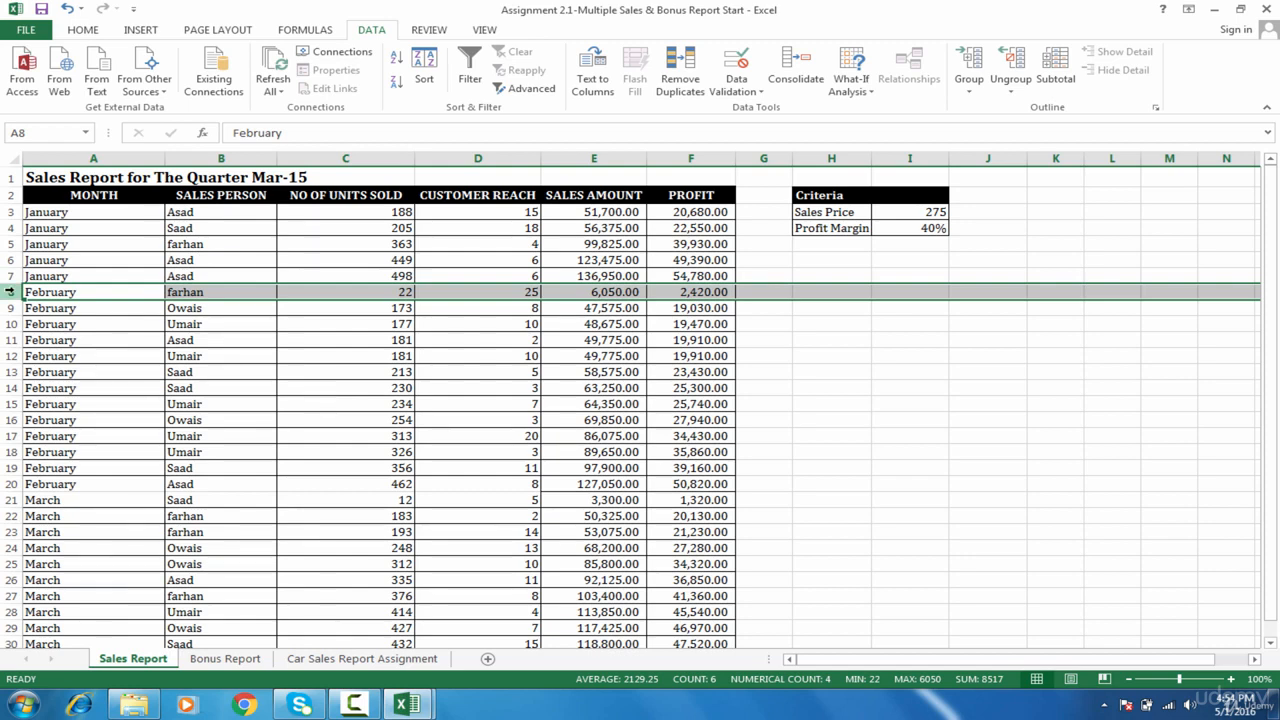
right_click(8, 292)
left_click(52, 402)
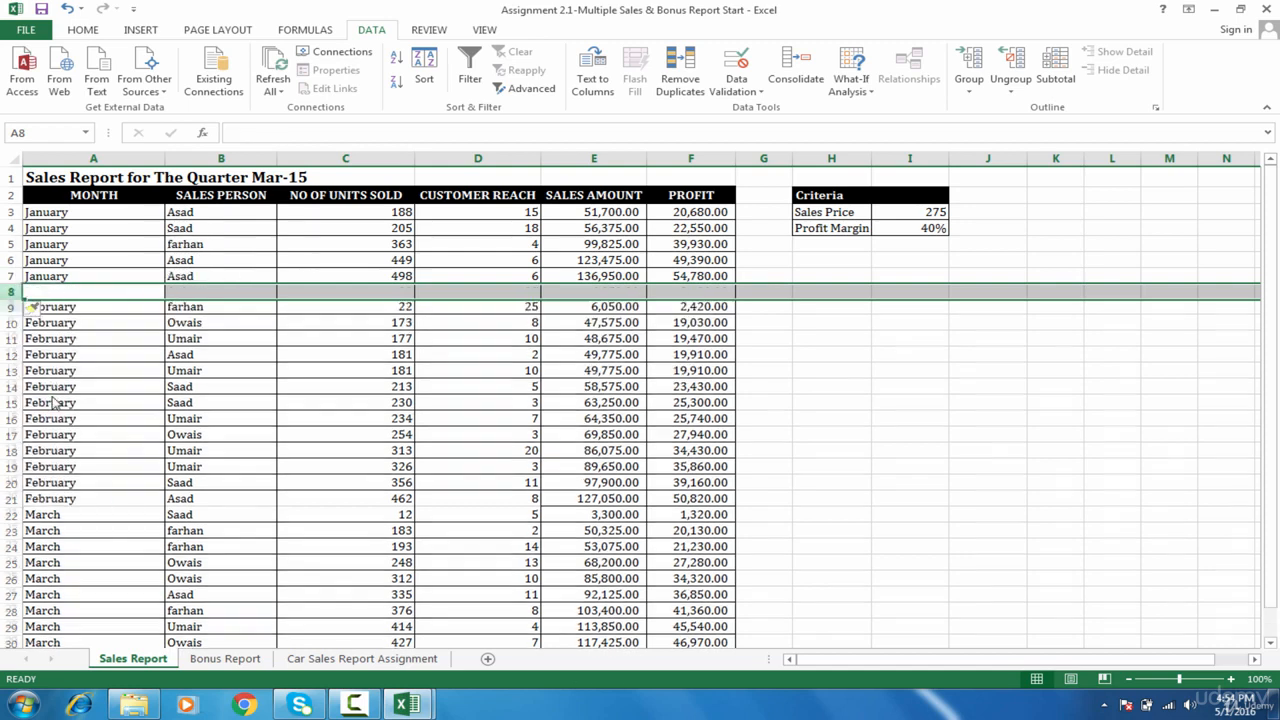
left_click(95, 291)
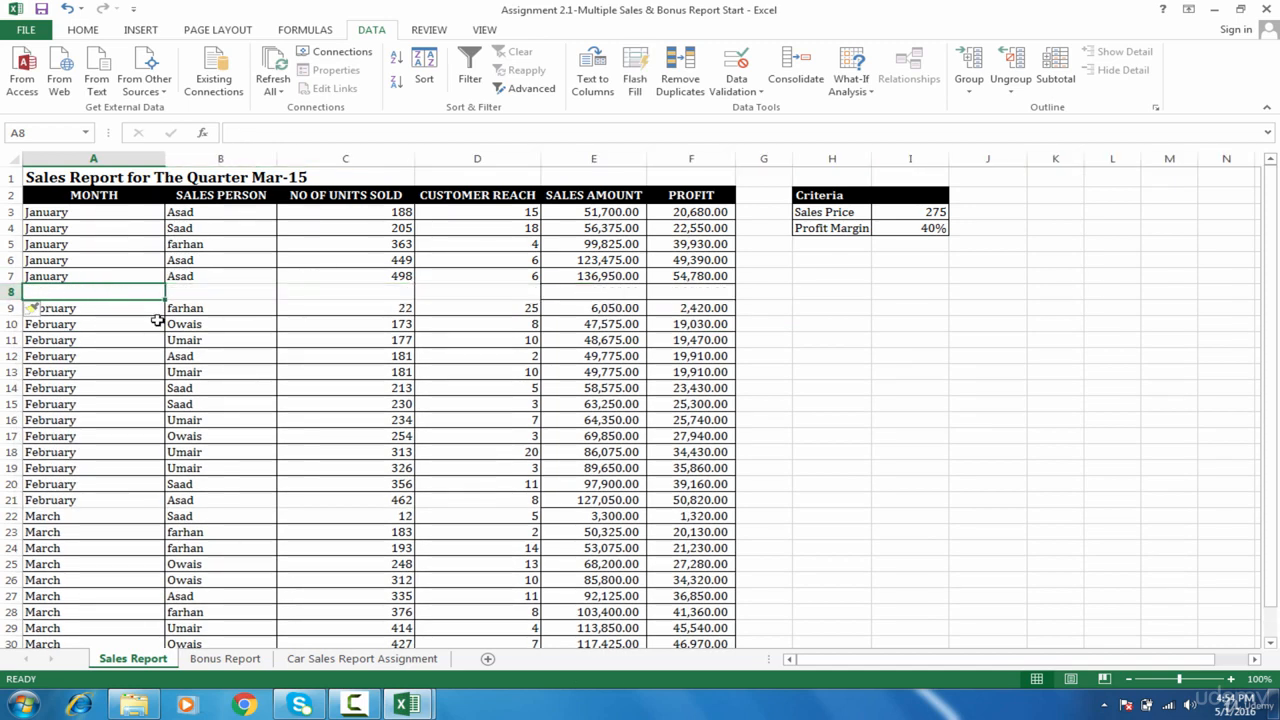
type("January")
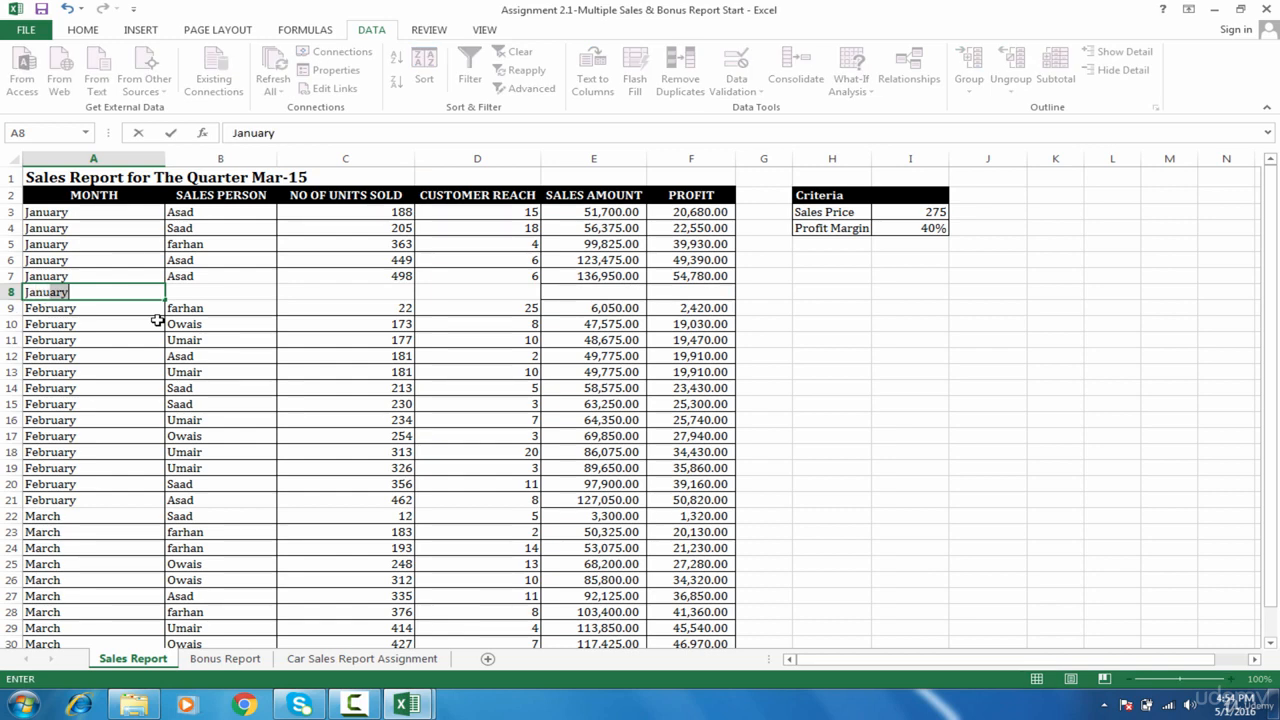
type(" Totals")
key("Tab")
key("Tab")
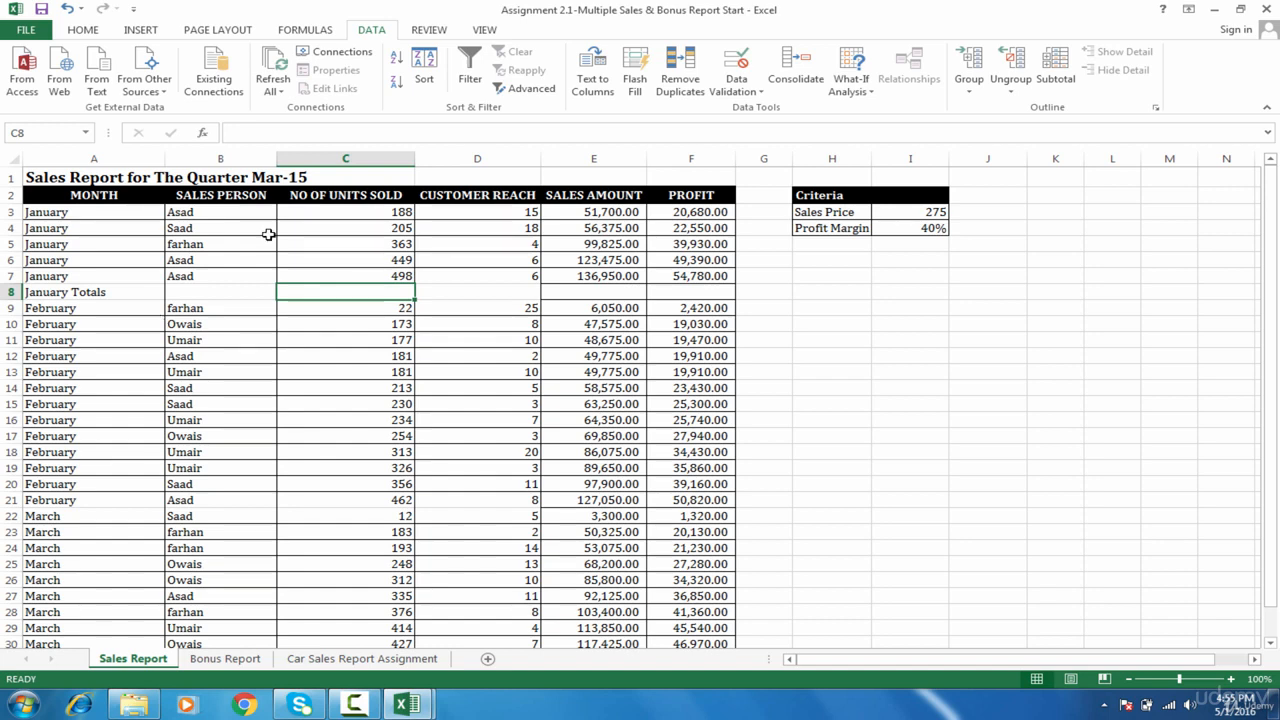
Step: AutoSum C8 and copy it across to F8: 1703, 49, 468325, 187330
key("alt+equal")
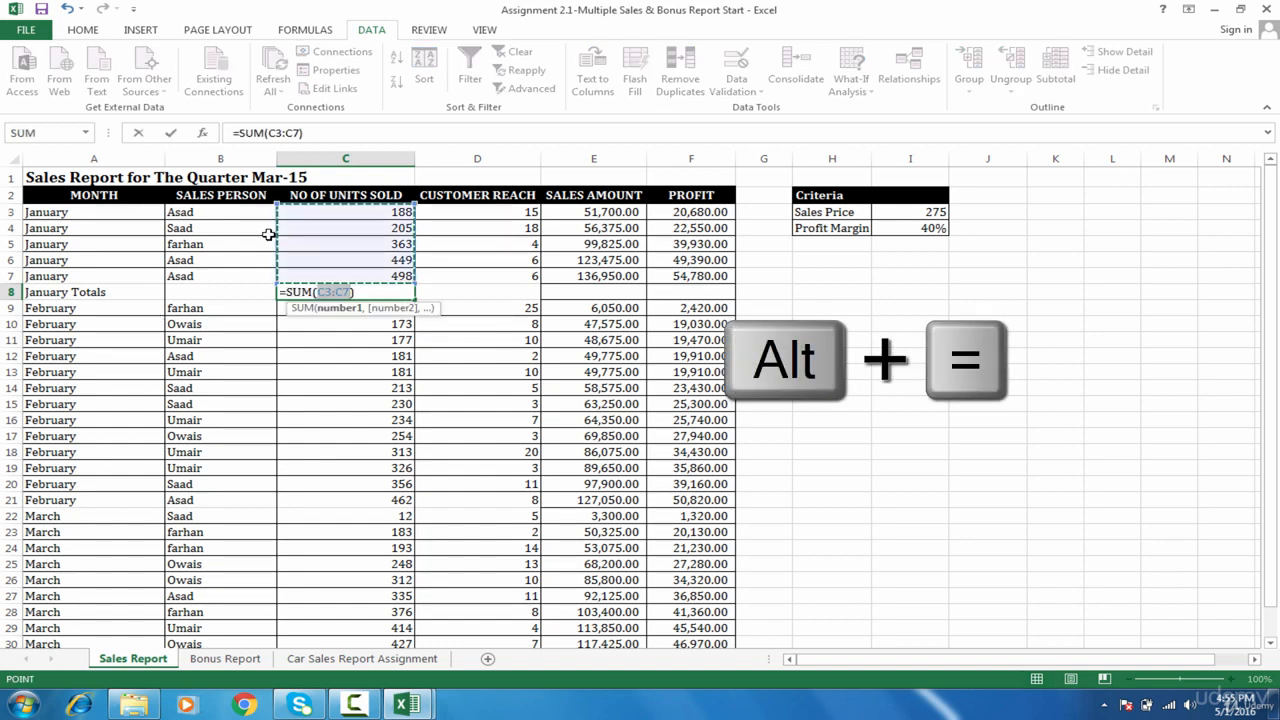
key("Tab")
left_click(398, 292)
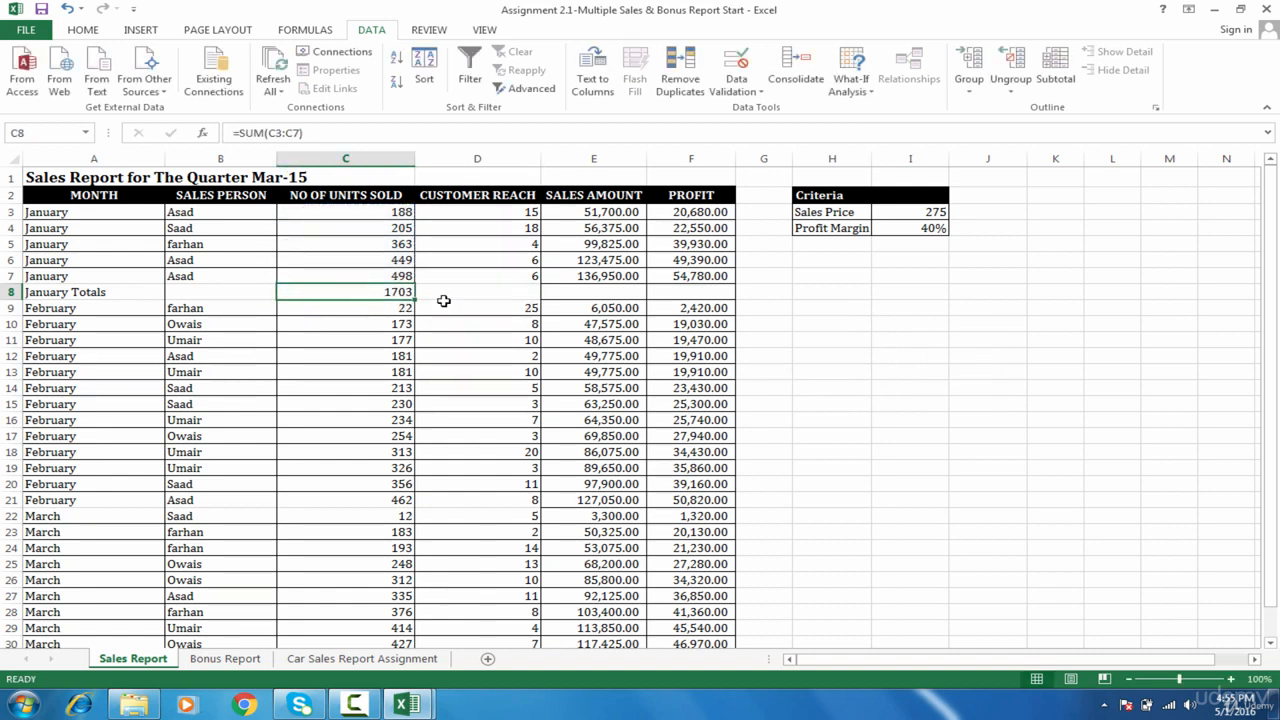
key("shift+Right")
key("shift+Right")
key("shift+Right")
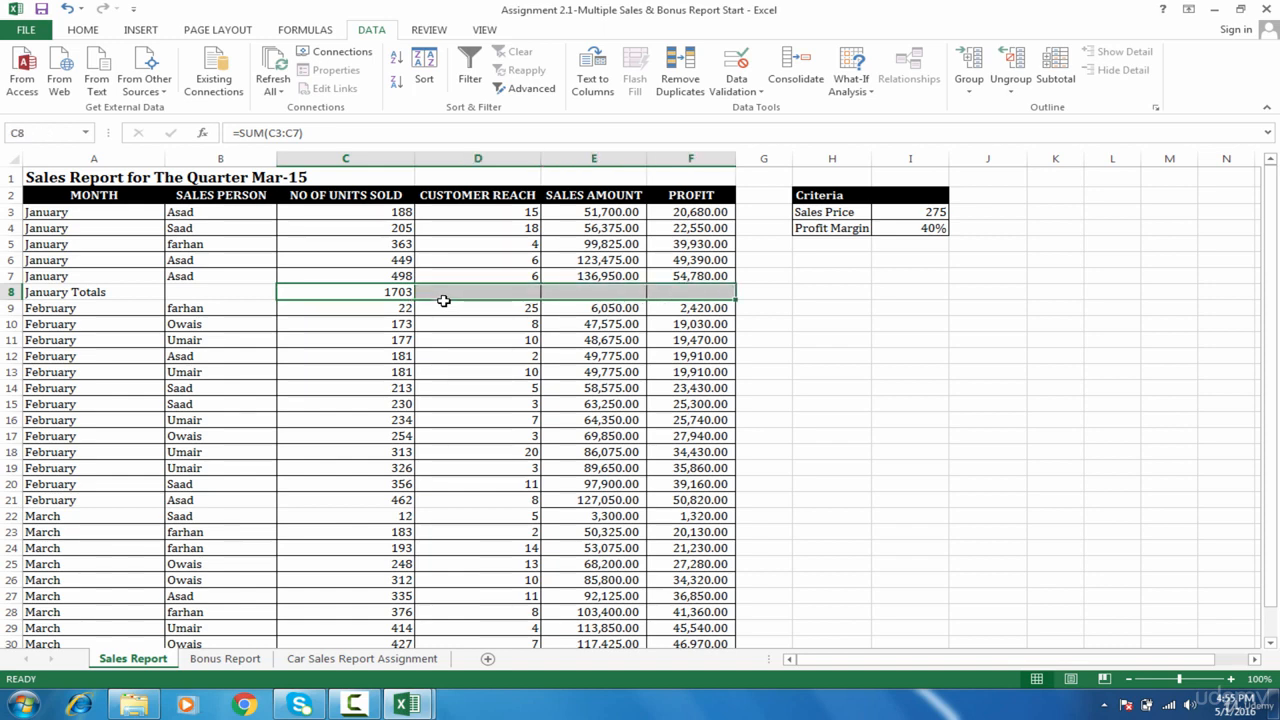
key("ctrl+r")
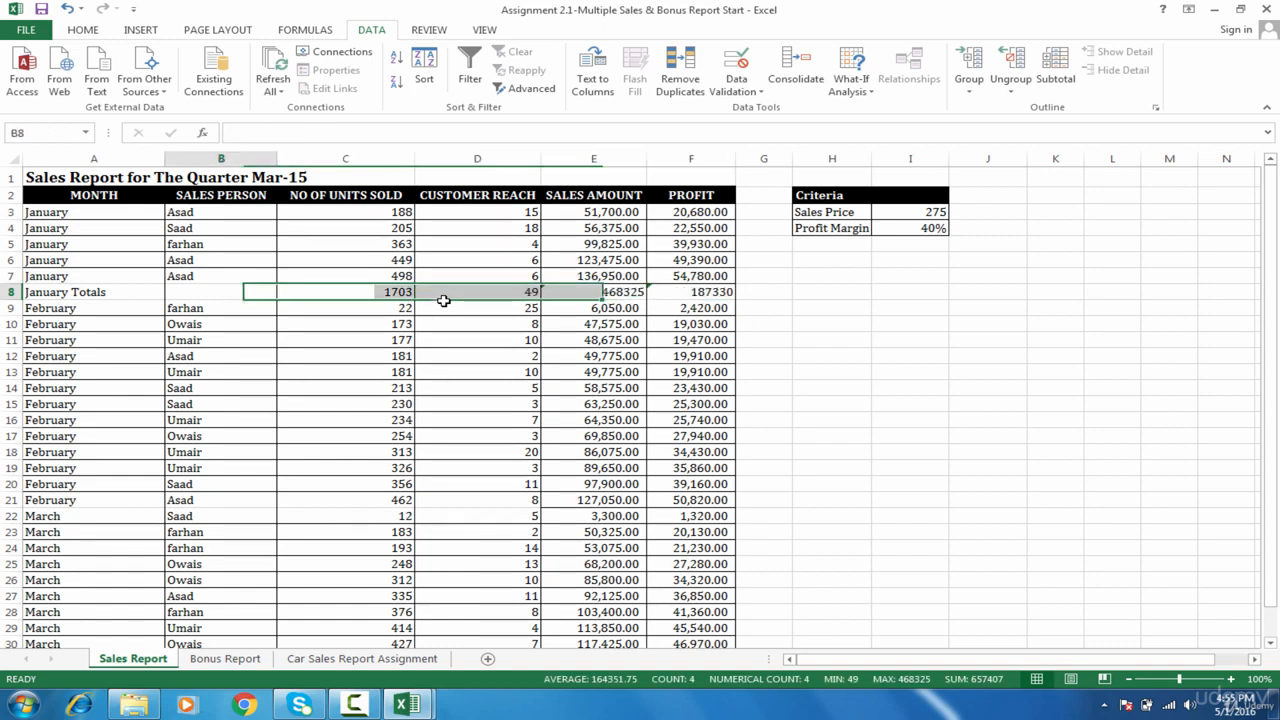
key("Home")
key("Down")
key("Down")
key("Down")
key("Down")
key("Down")
key("Down")
key("Down")
key("Down")
key("Down")
key("Down")
key("Down")
key("Down")
key("Down")
key("Down")
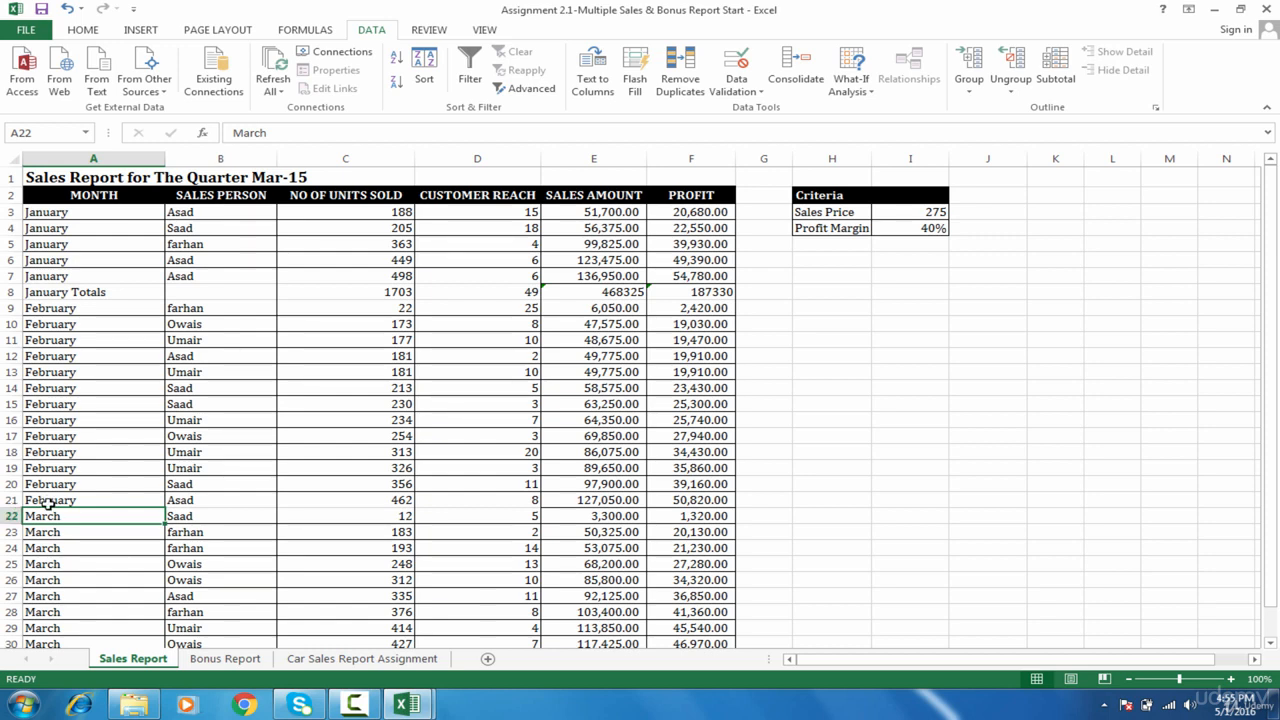
Step: Insert a blank row 22 above March and type 'February Totals' in A22
left_click(12, 515)
right_click(12, 515)
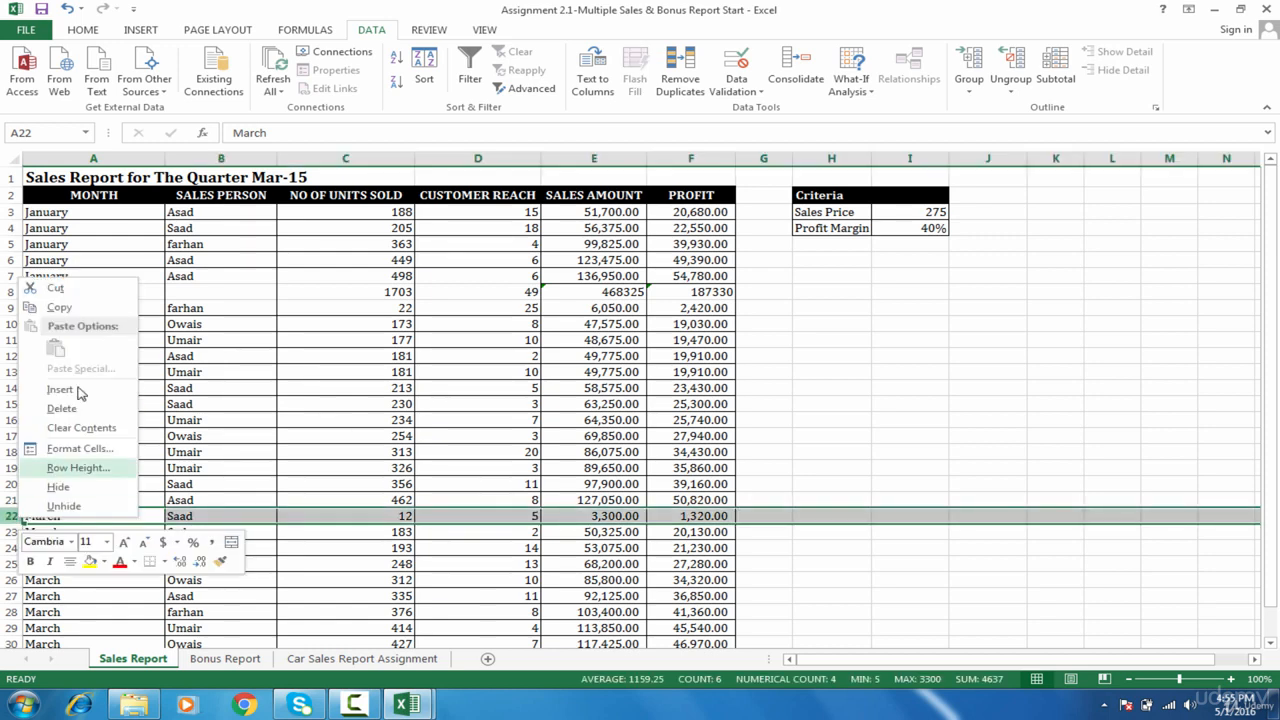
left_click(84, 389)
left_click(62, 516)
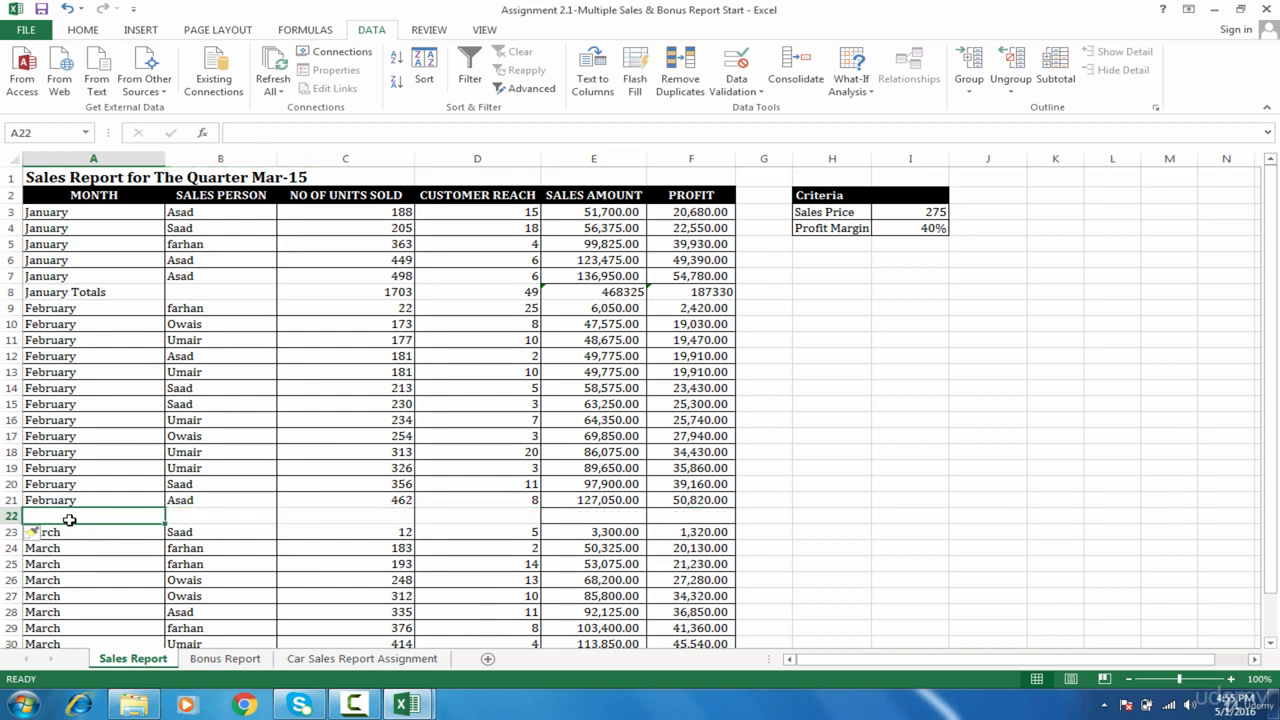
type("February")
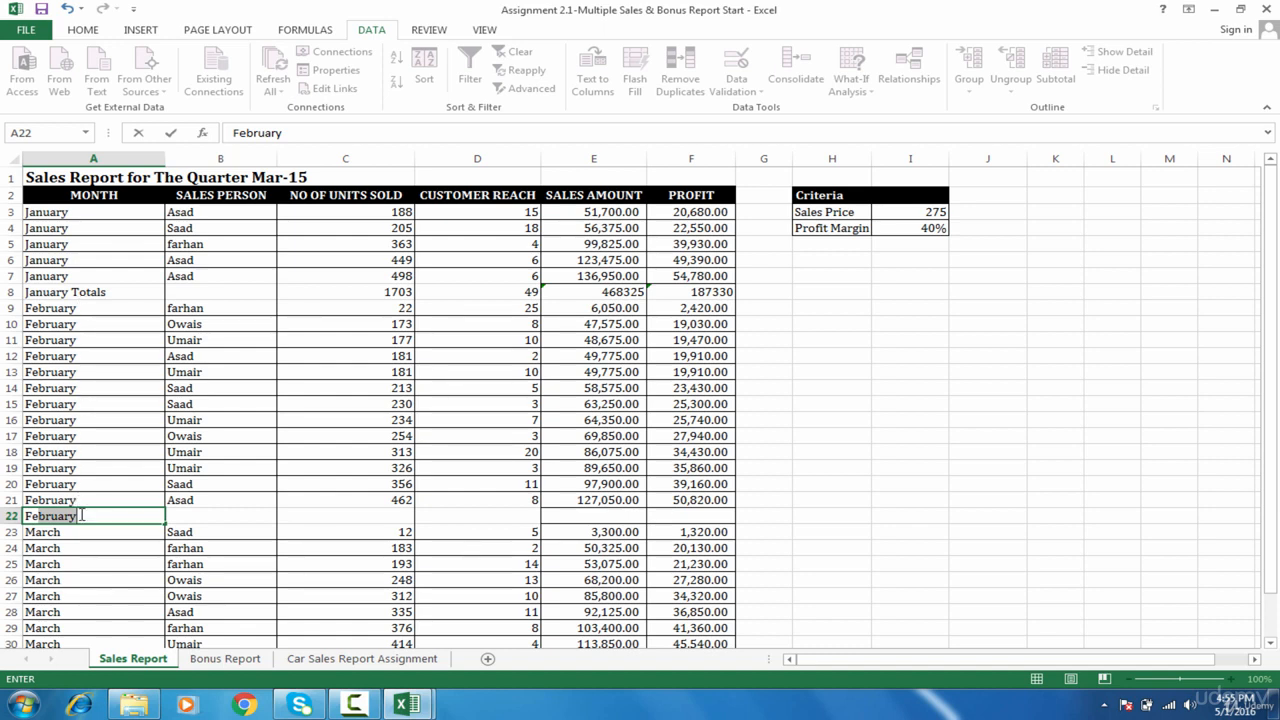
key("F2")
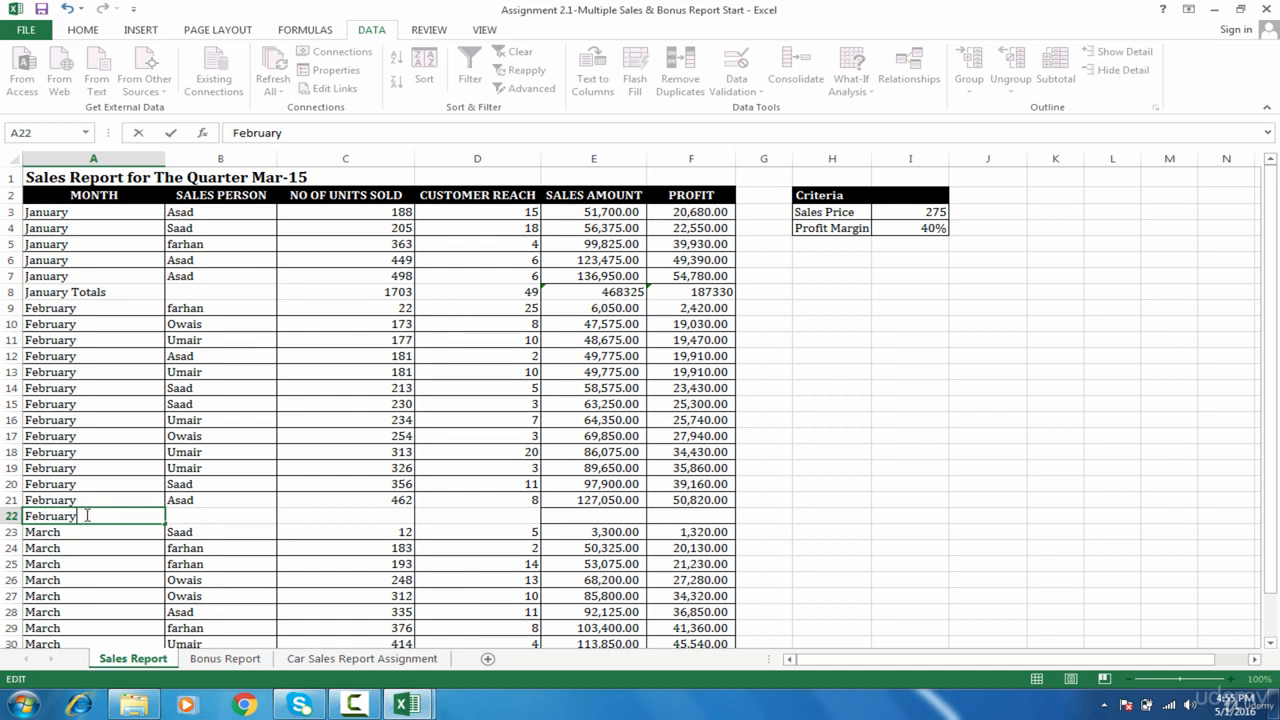
type("Totals")
key("Tab")
key("Tab")
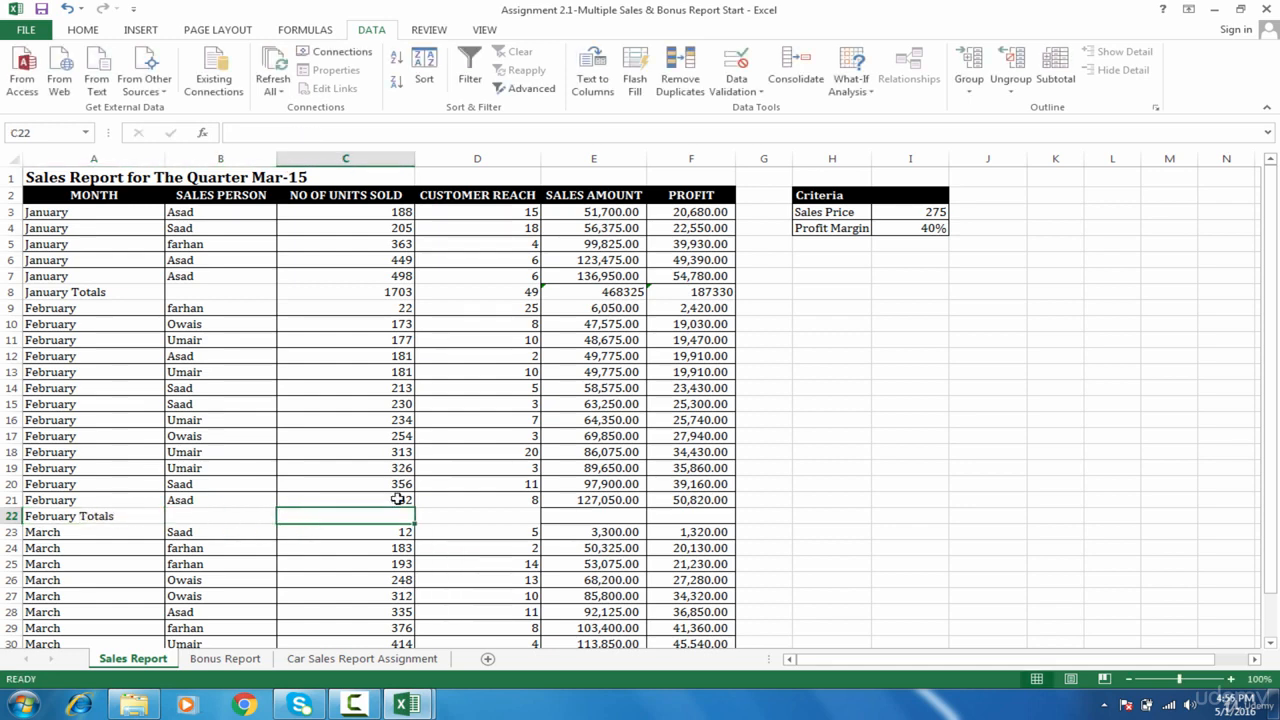
Step: Select February's unit figures in C9:C21 to preview their total
left_click_drag(400, 499, 409, 310)
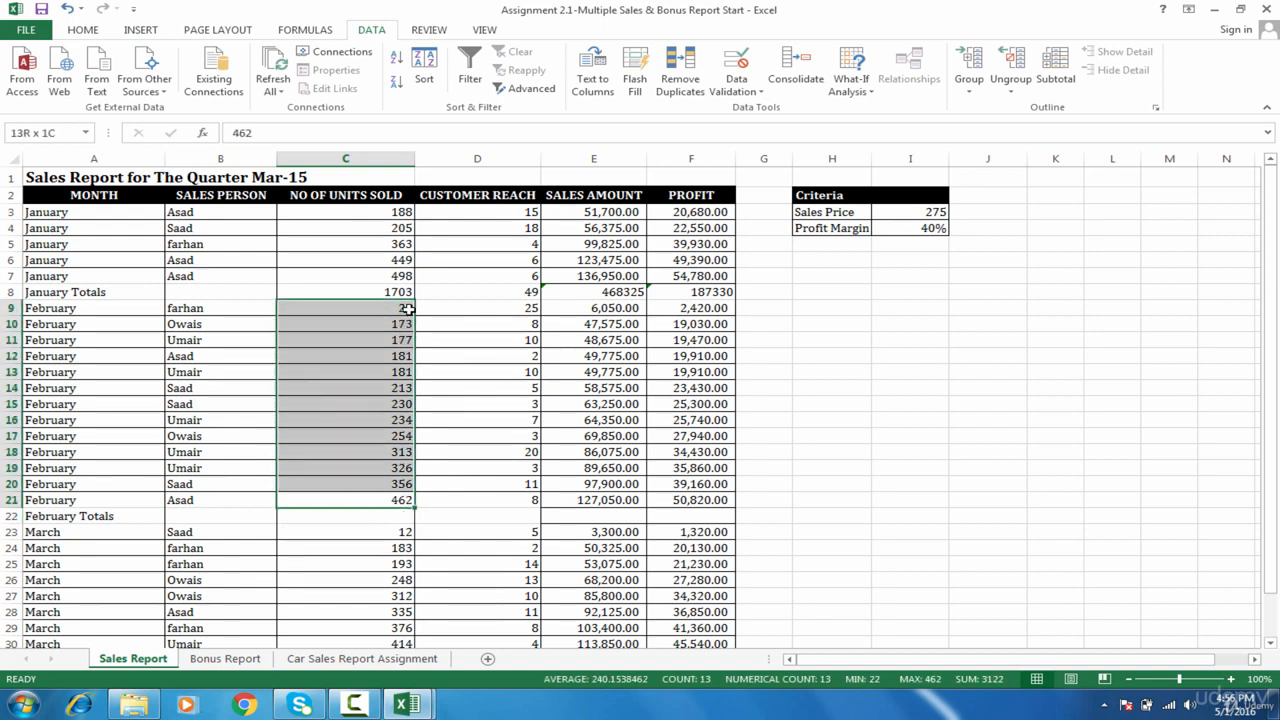
left_click(391, 520)
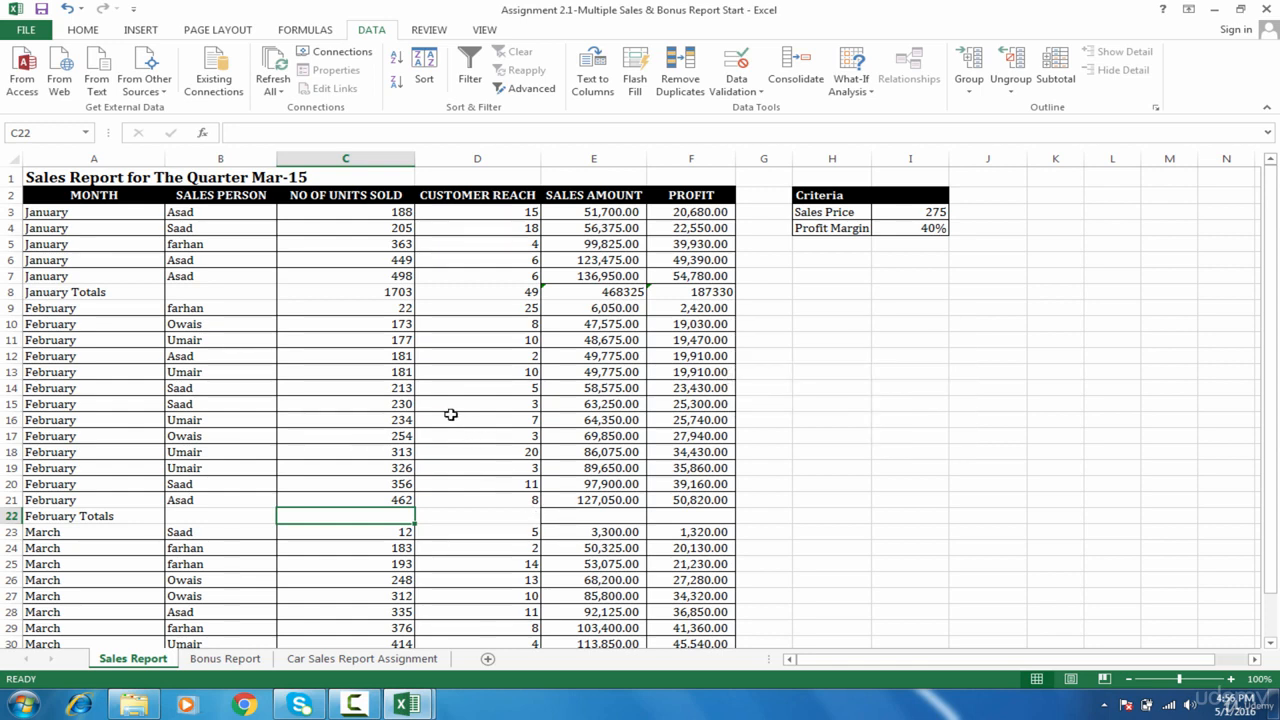
left_click_drag(397, 500, 400, 211)
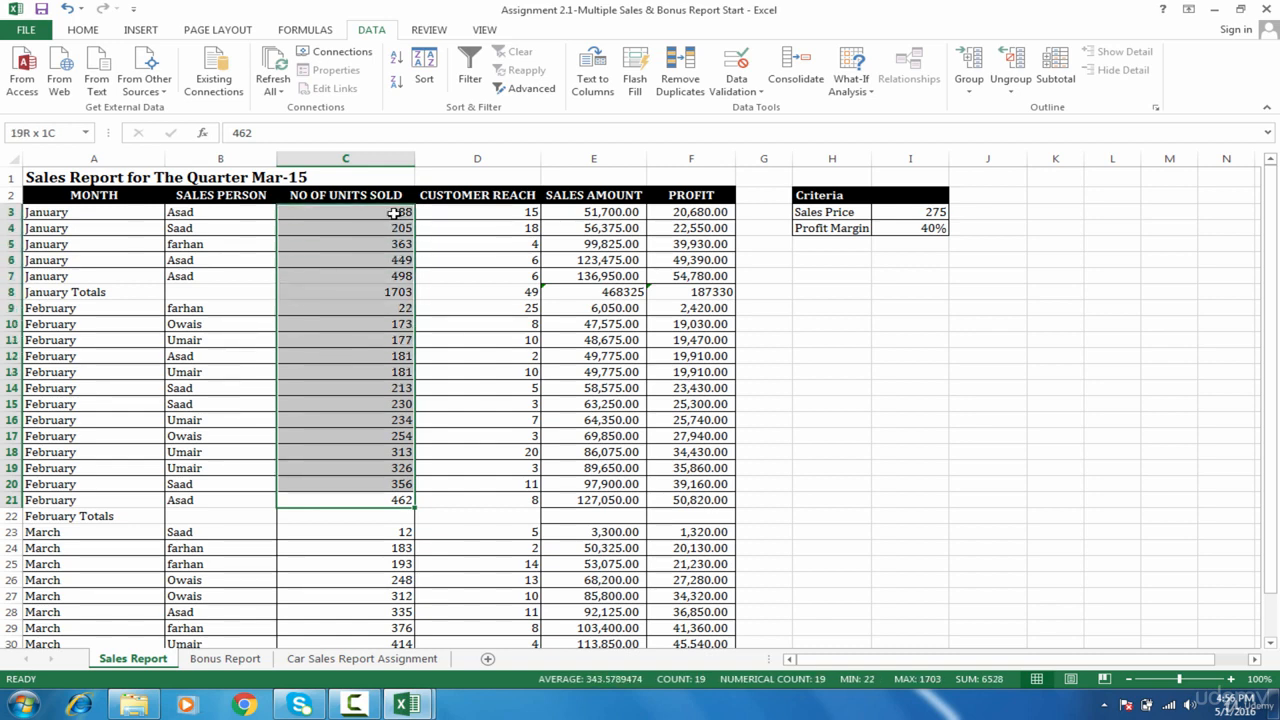
left_click(393, 517)
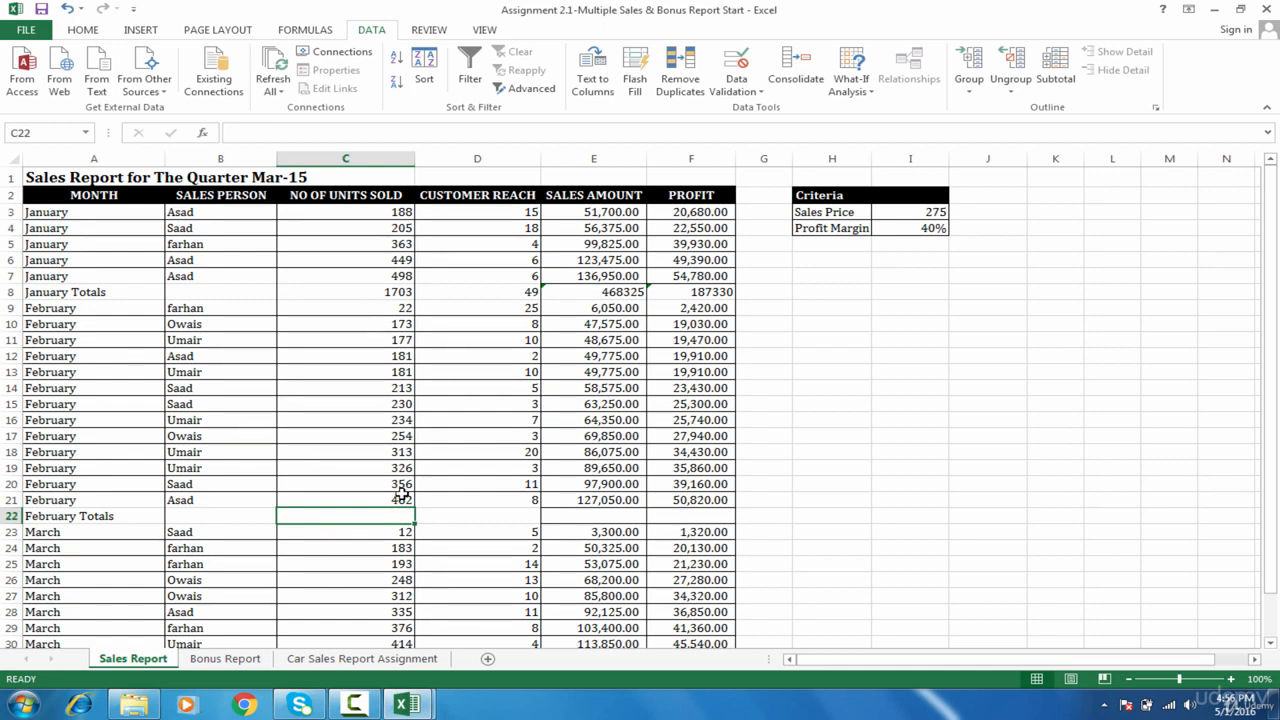
left_click_drag(400, 498, 403, 311)
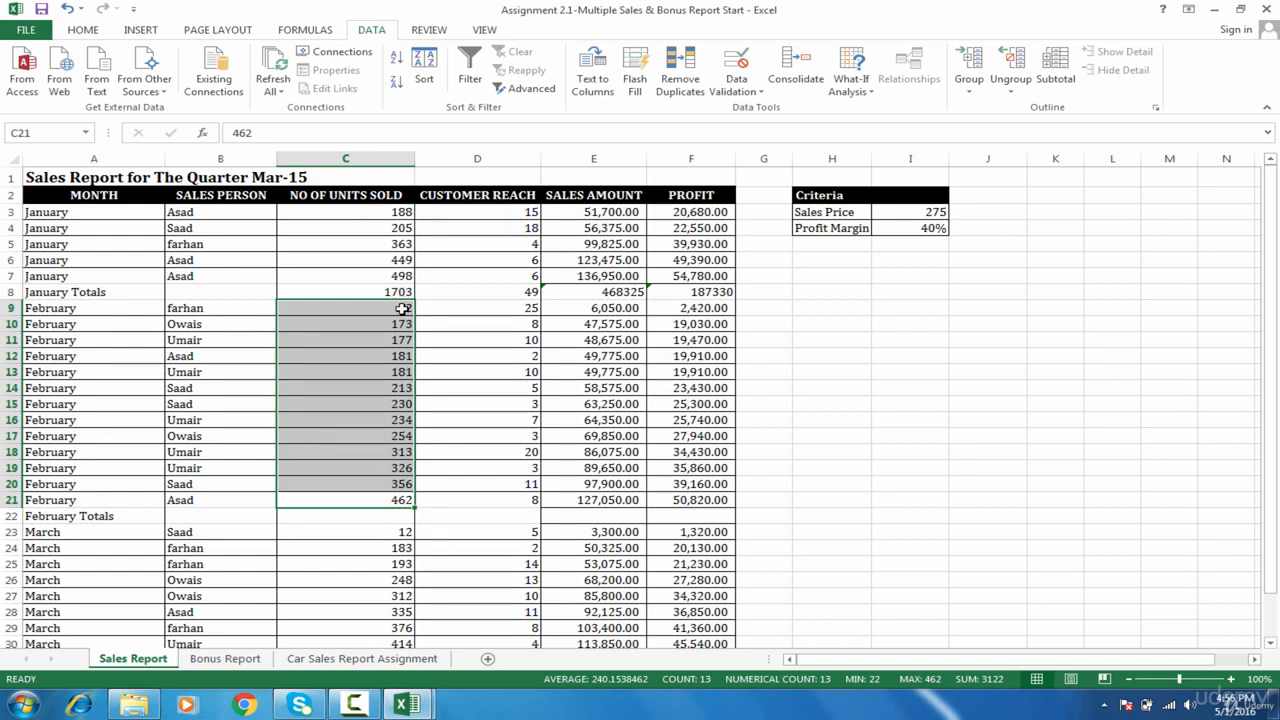
mouse_move(402, 308)
left_mouse_down()
mouse_move(402, 501)
mouse_move(409, 312)
left_mouse_up()
Step: AutoSum February's totals across C22:F22: 3122, 115, 858550 and 343420
left_click(389, 521)
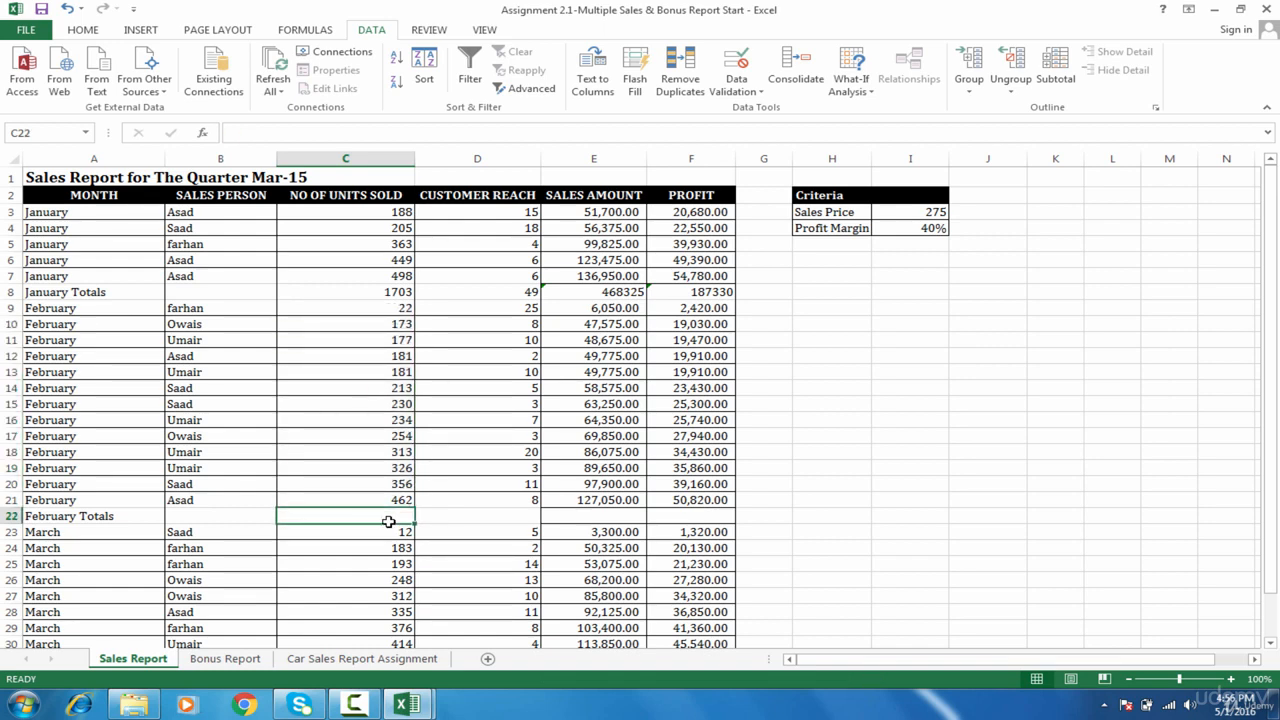
key("alt+equal")
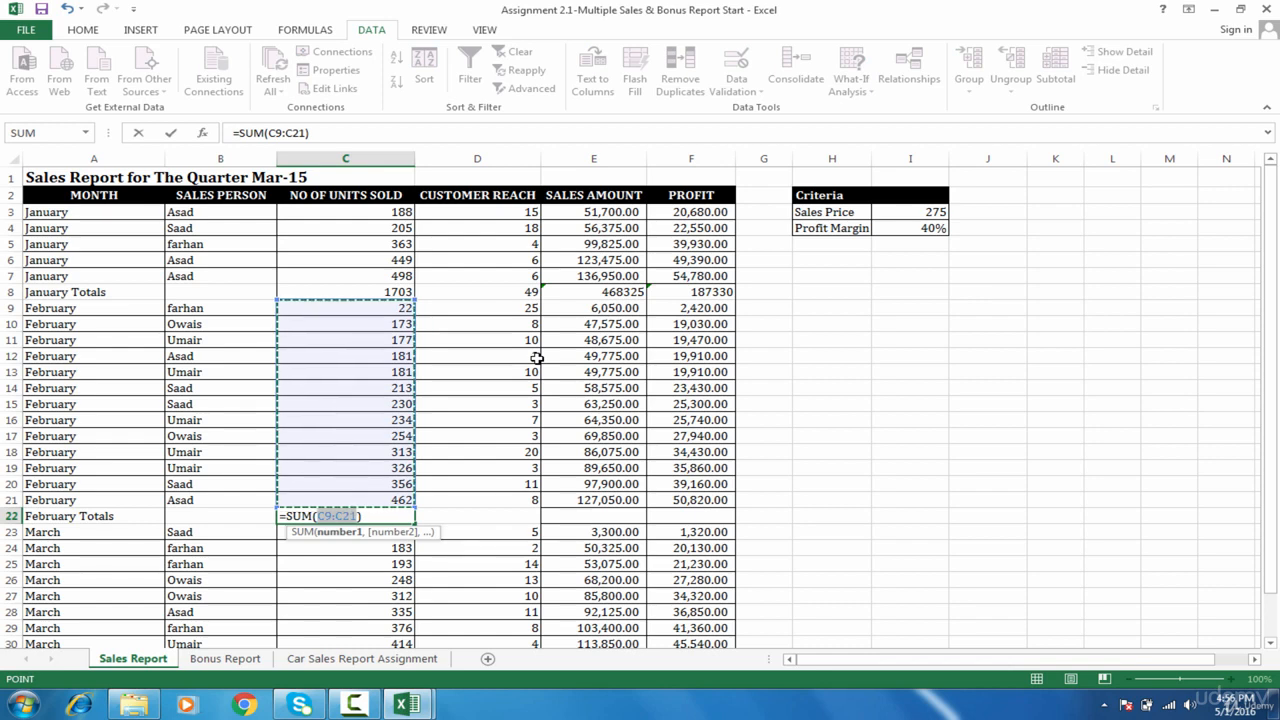
key("Return")
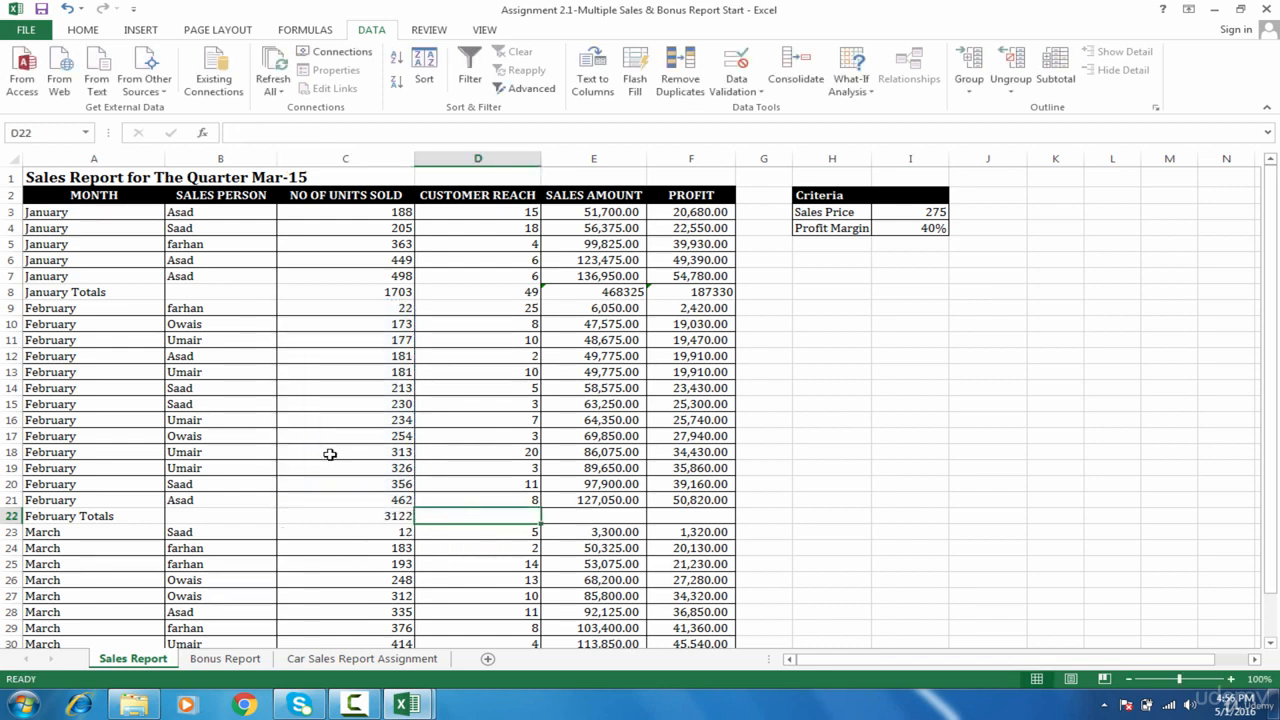
left_click(359, 516)
key("shift+Right")
key("shift+Right")
key("shift+Right")
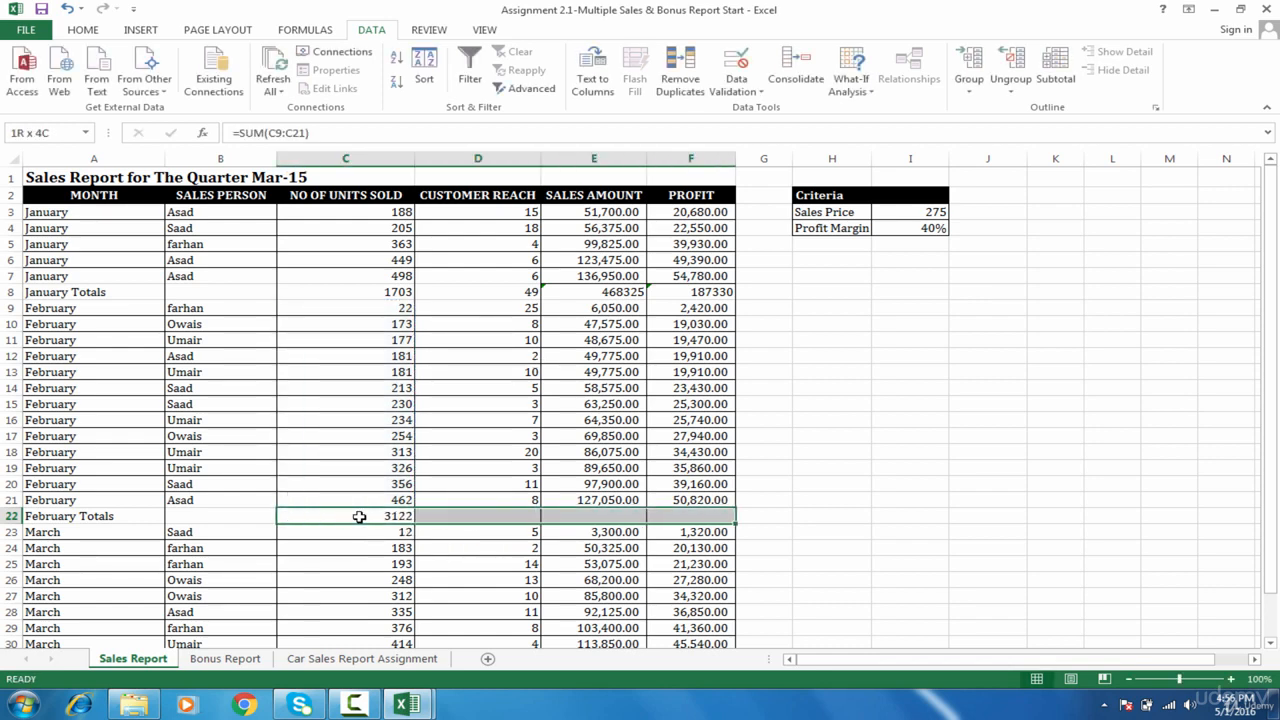
key("alt+equal")
key("Down")
key("Down")
key("Down")
key("Down")
key("Down")
key("Down")
key("Down")
key("Down")
key("Down")
key("Down")
key("Down")
key("Down")
key("Down")
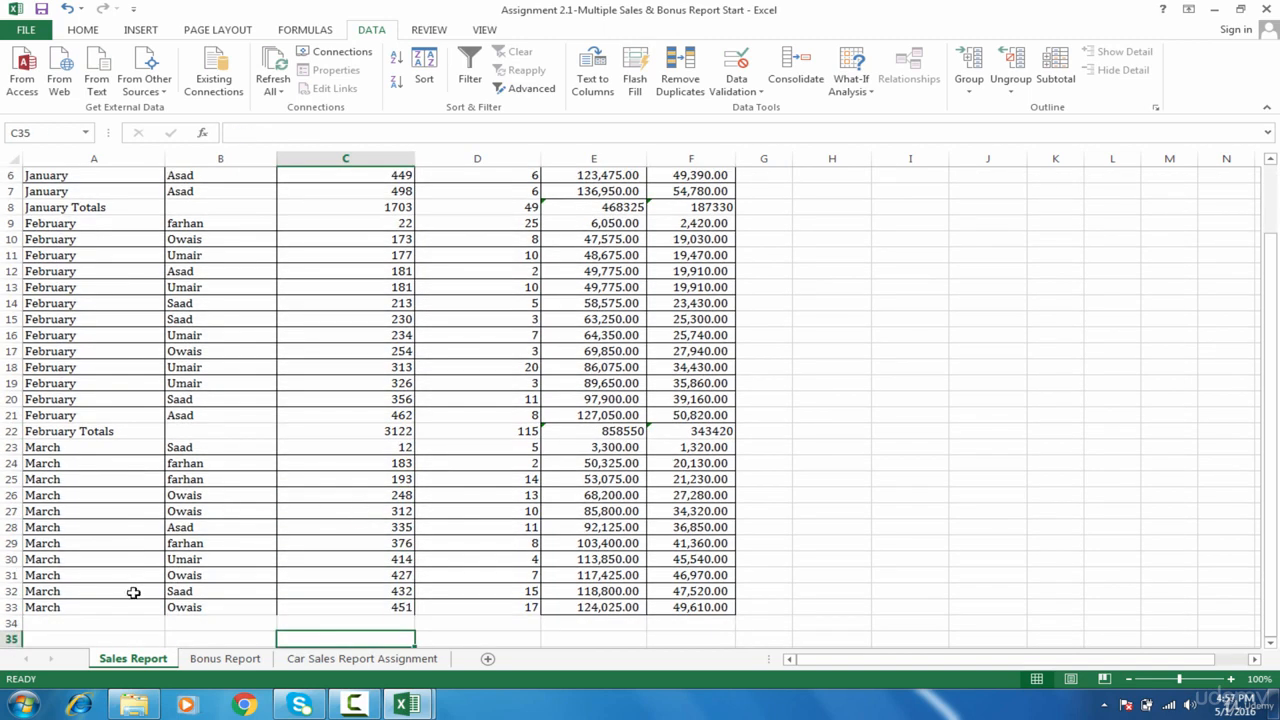
Step: Label cell A34 'March Totals' below the last March row
left_click(82, 633)
left_click(105, 613)
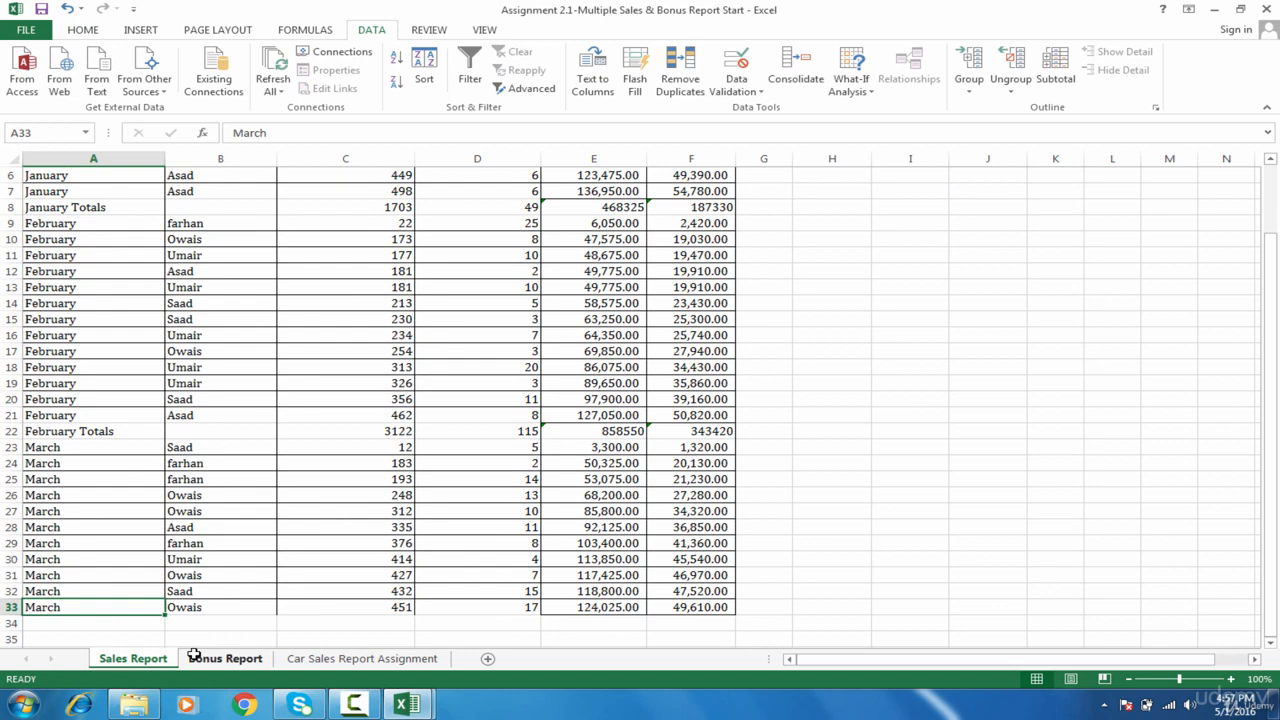
left_click(119, 622)
type("March Totals")
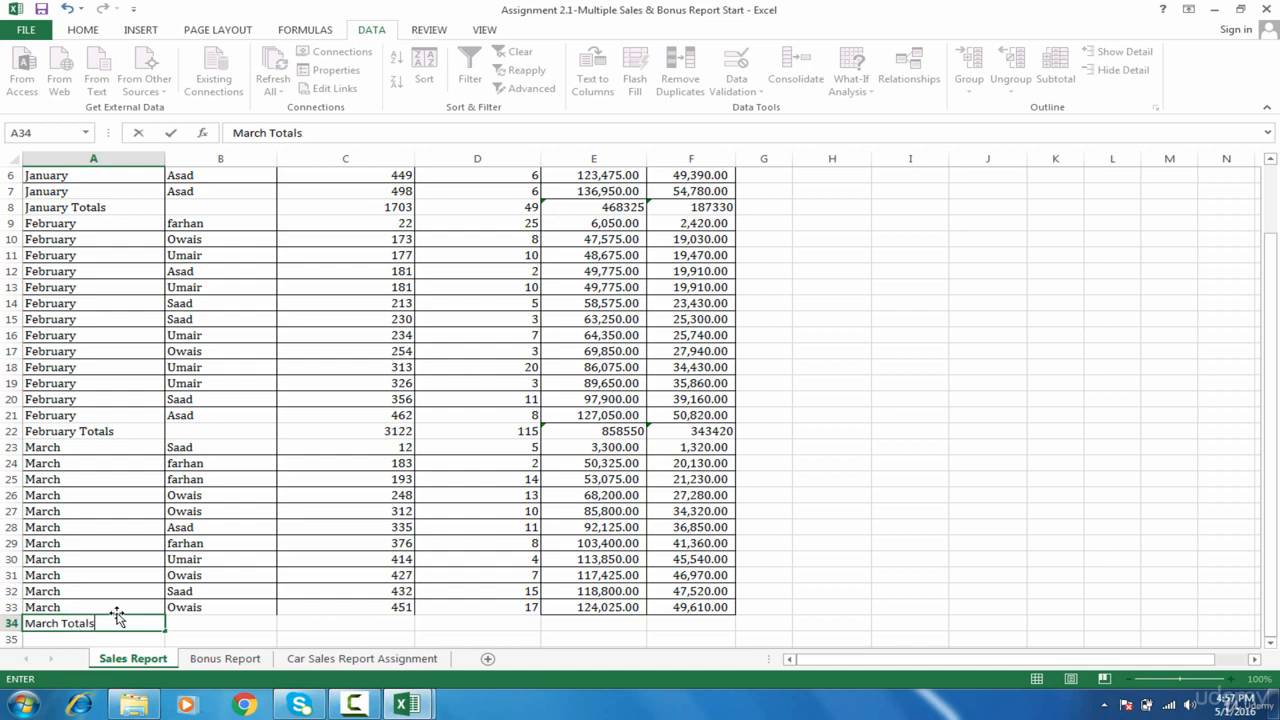
key("Tab")
key("Tab")
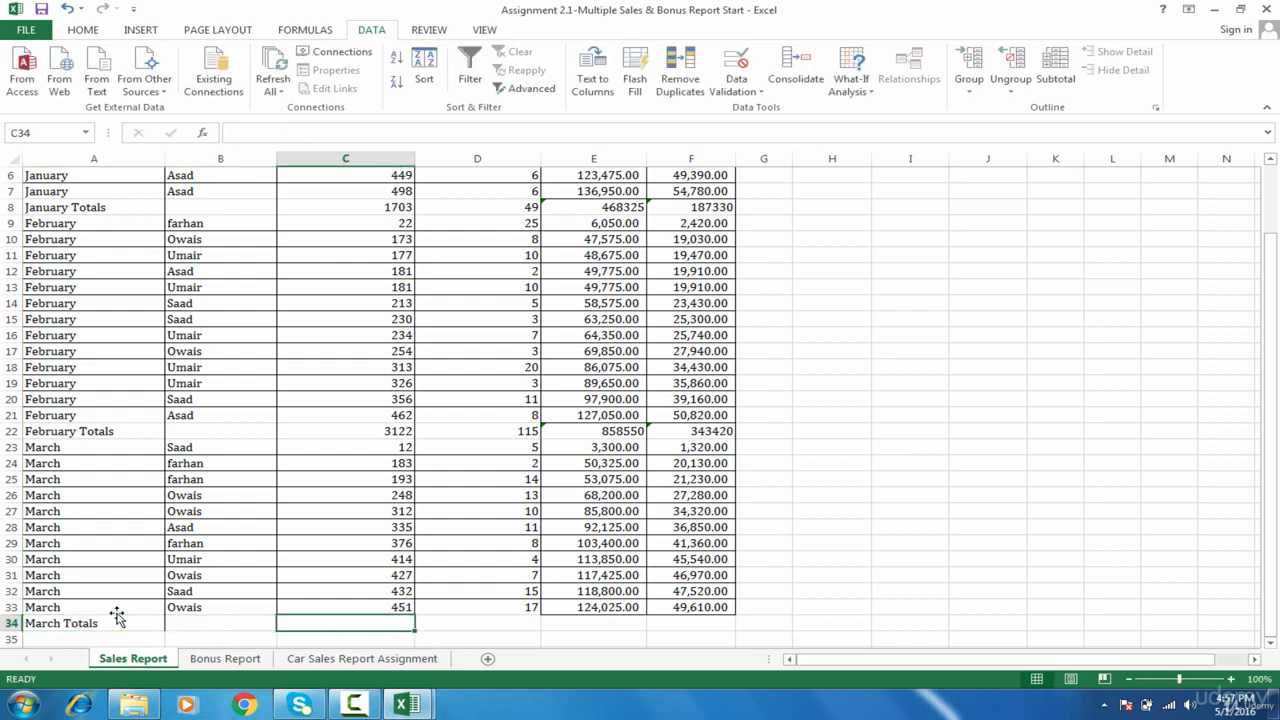
Step: AutoSum March units in C34 and fill right to F34 (3383, 106, 930325, 372130)
key("alt+equal")
key("Tab")
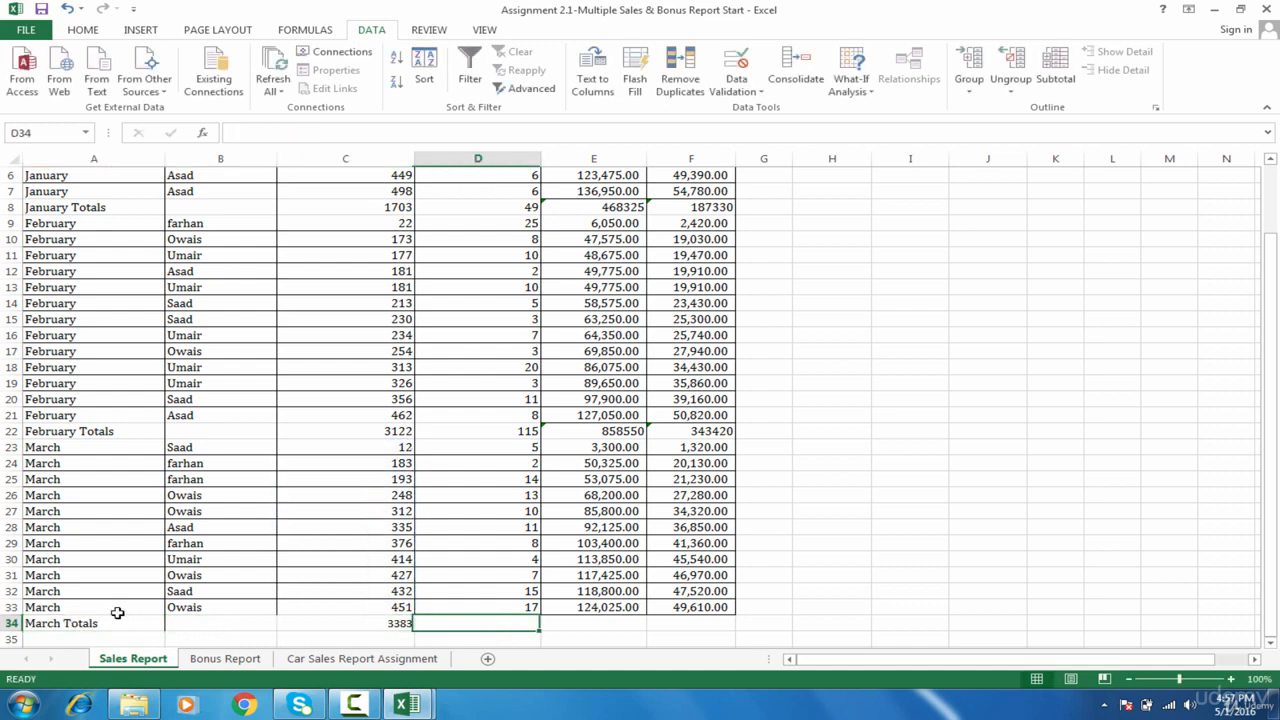
left_click_drag(367, 621, 690, 623)
key("ctrl+r")
key("Down")
key("Down")
key("Down")
key("Left")
key("Left")
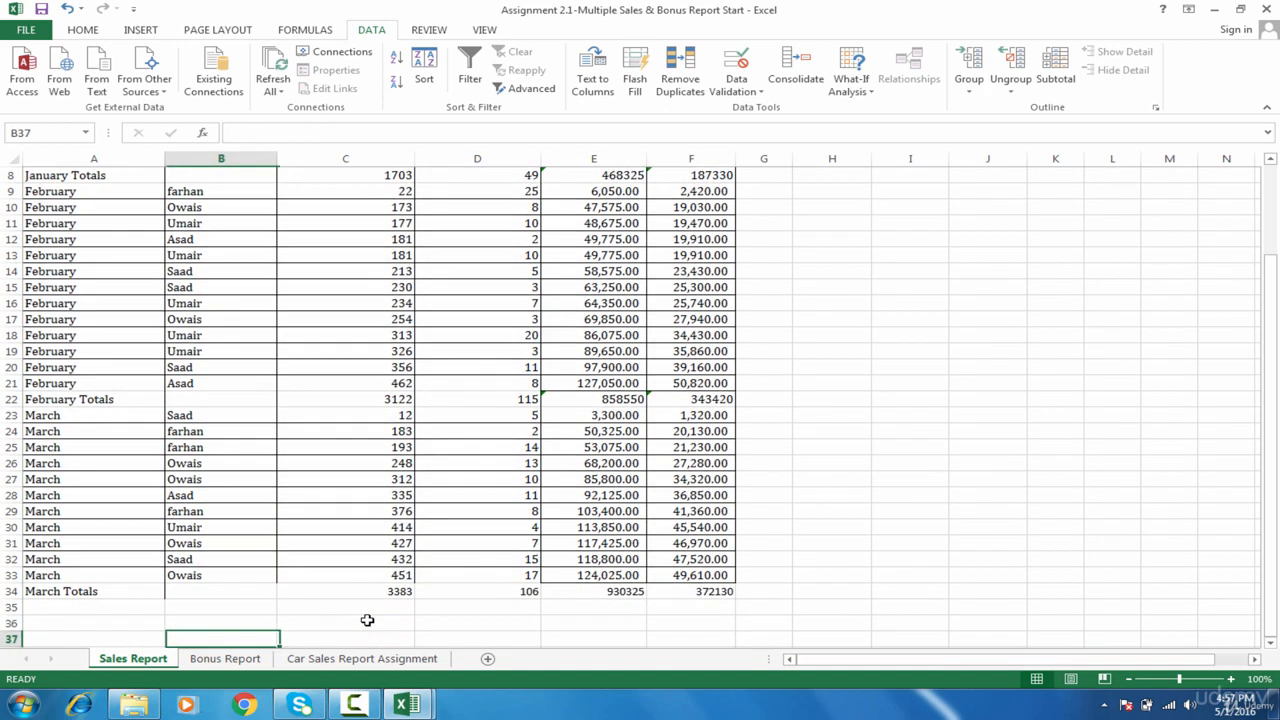
key("Up")
key("Up")
key("Down")
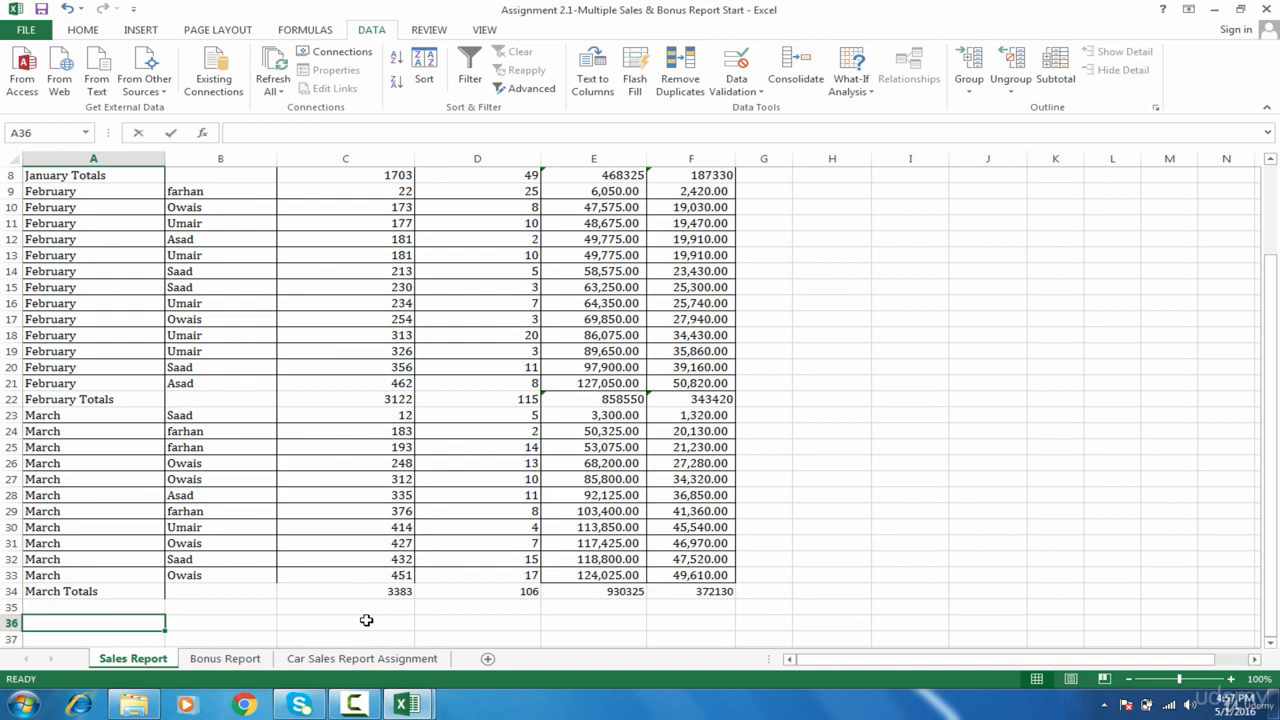
Step: Label cell A36 'Grand Totals'
type("Grand Total")
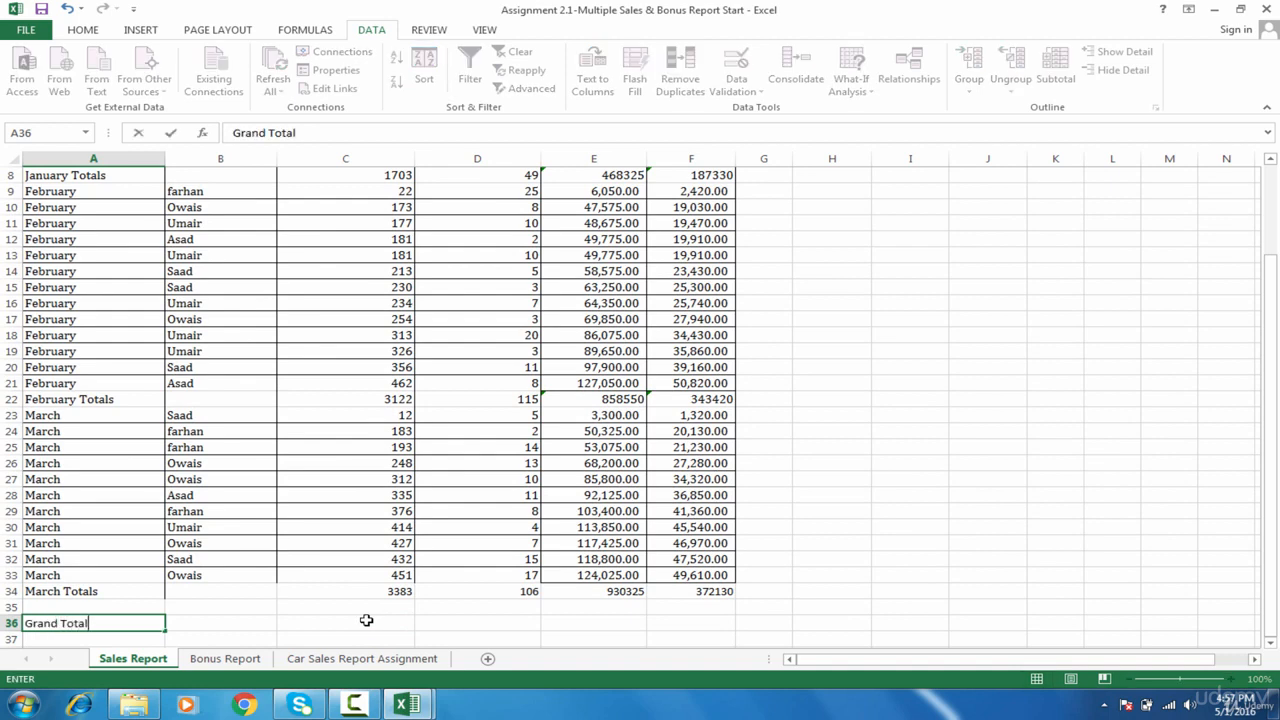
type("s")
key("Tab")
key("Tab")
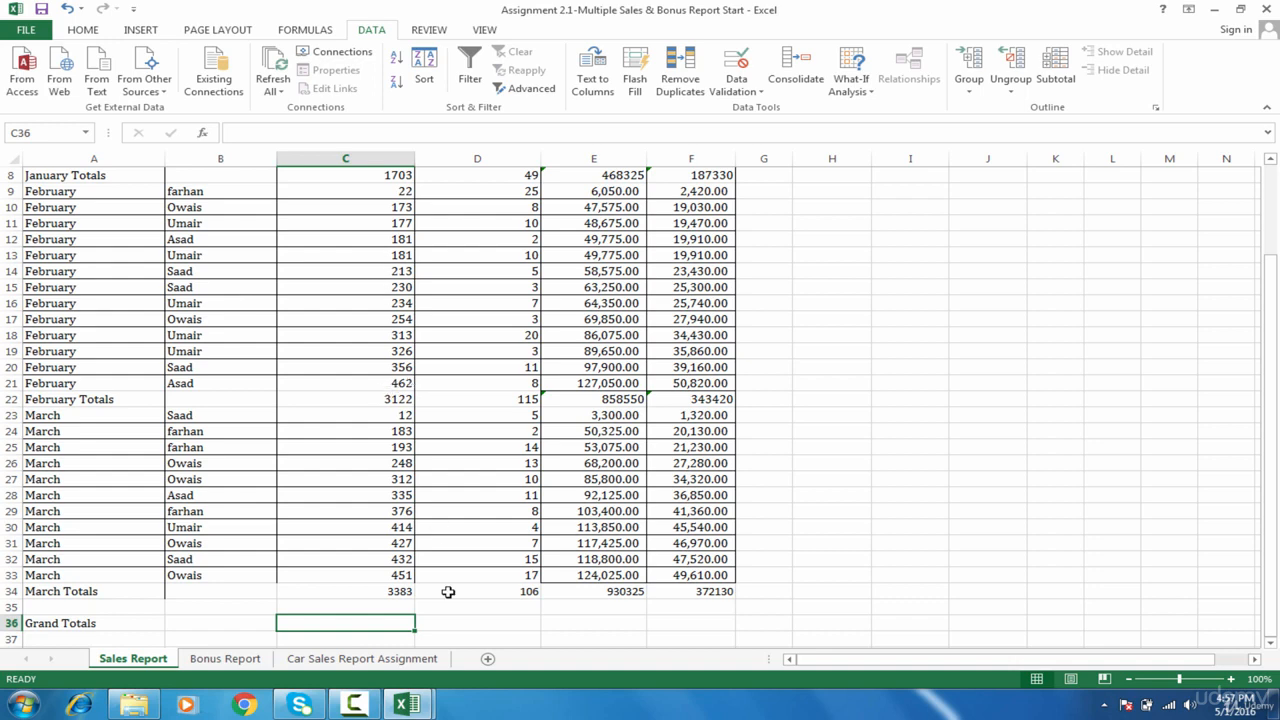
key("BackSpace")
type("=")
key("BackSpace")
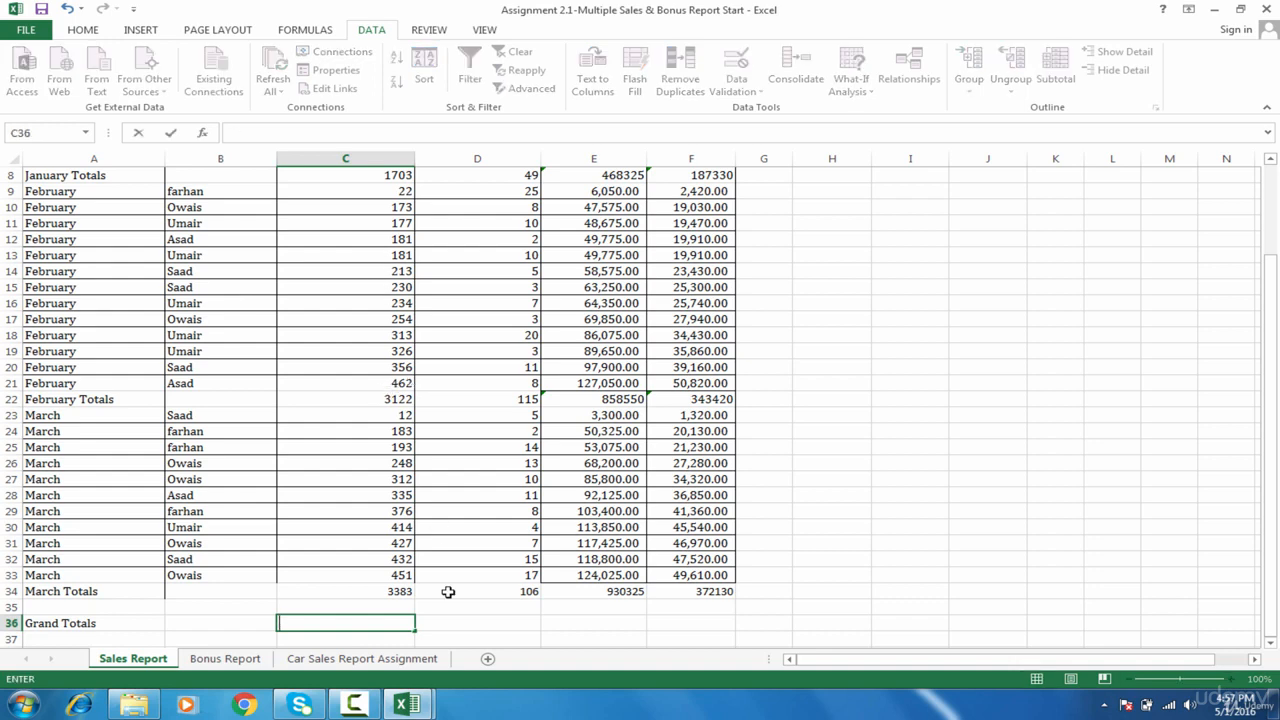
Step: Enter =C8+C22+C34 in C36 to total the monthly units, giving 8208
type("=")
left_click_drag(1274, 457, 1274, 392)
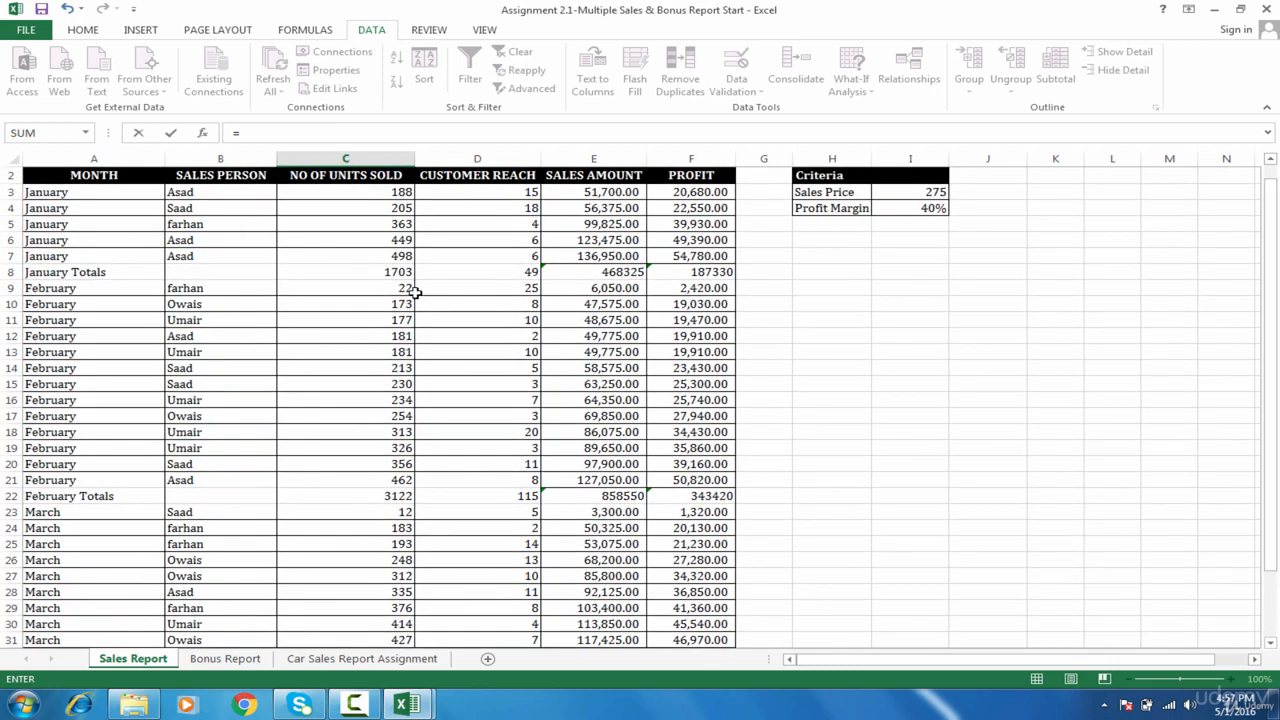
left_click(390, 275)
type("+")
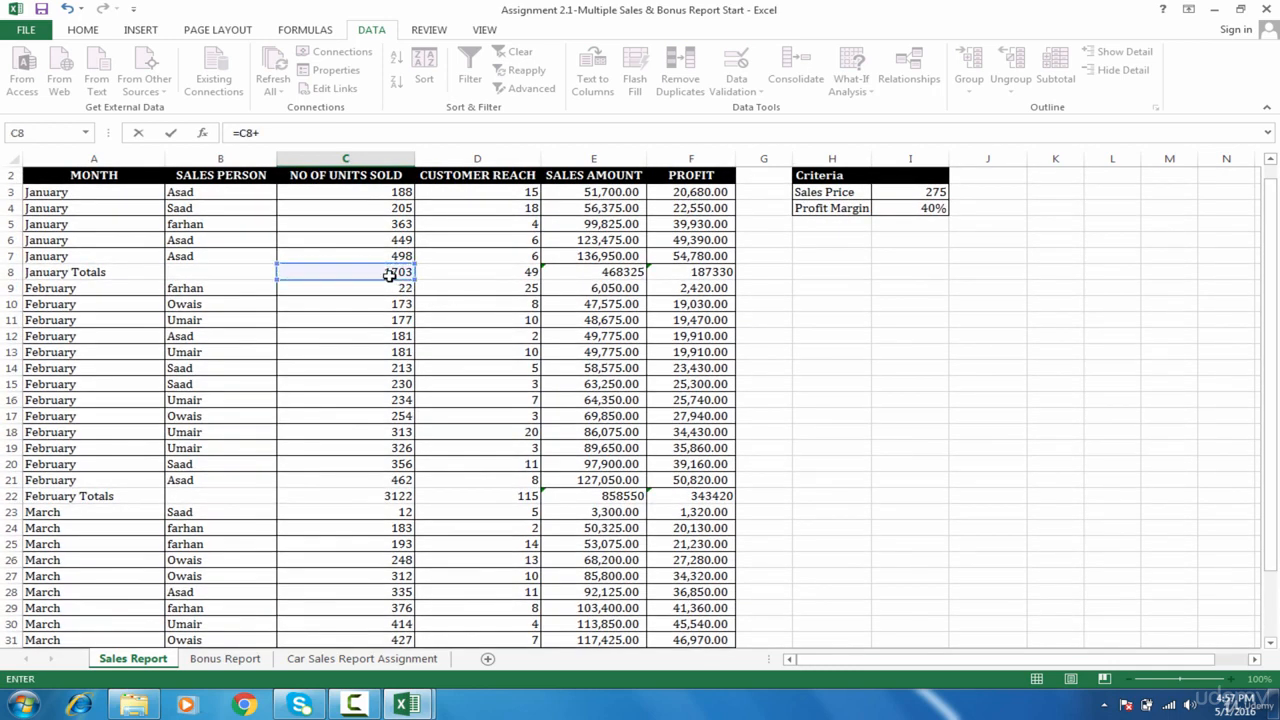
left_click(387, 498)
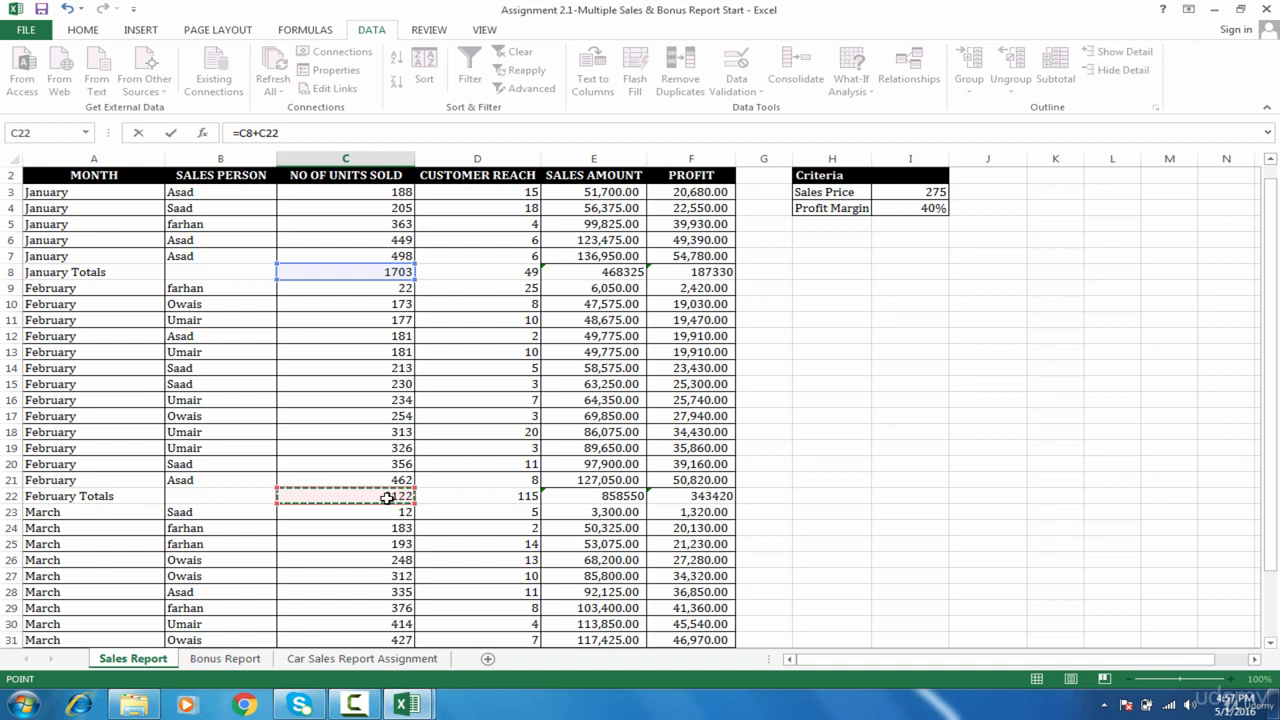
type("+")
left_click_drag(1273, 366, 1272, 512)
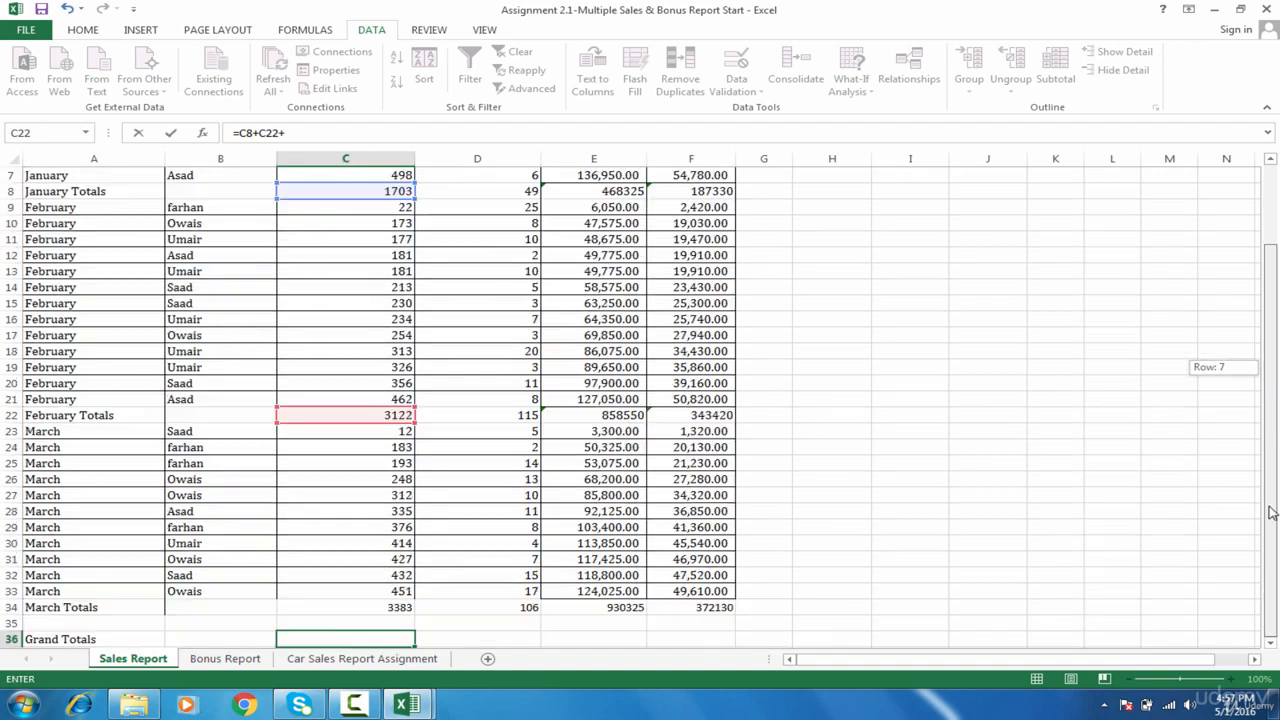
left_click(373, 610)
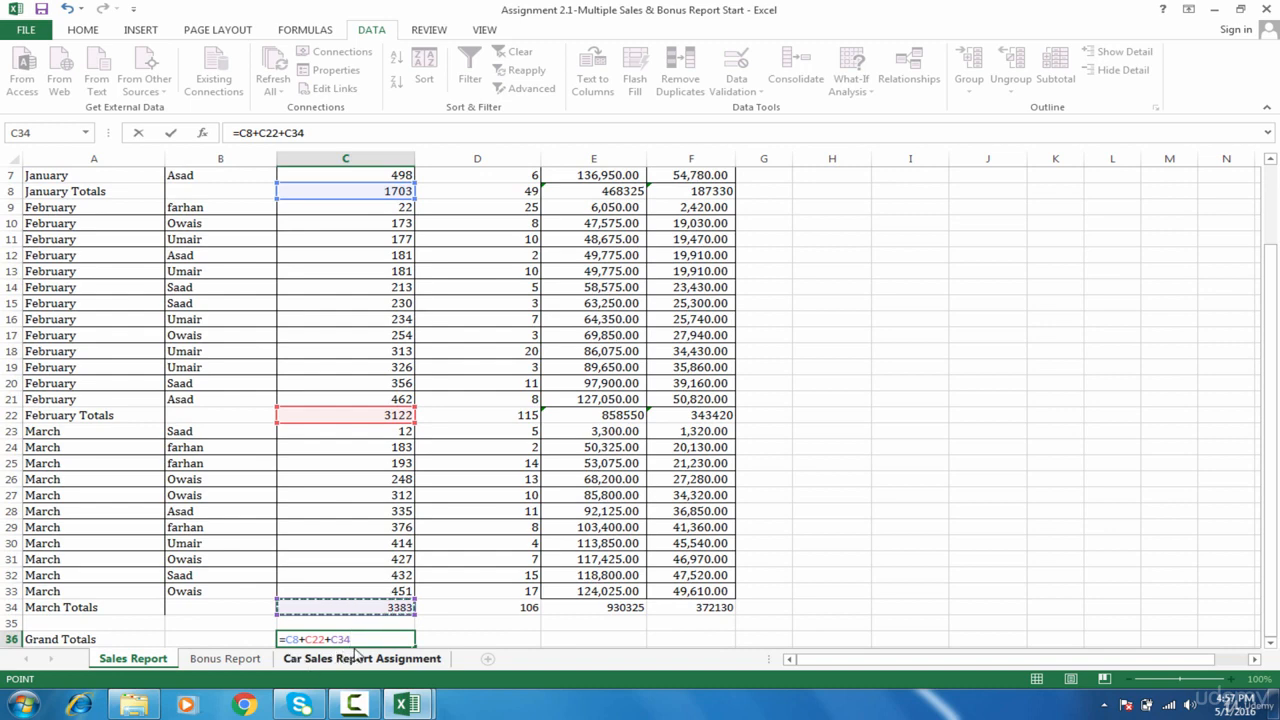
key("Tab")
Step: Fill the C36 formula across to F36 (270 reach, 2257200 sales, 902880 profit)
left_click(365, 643)
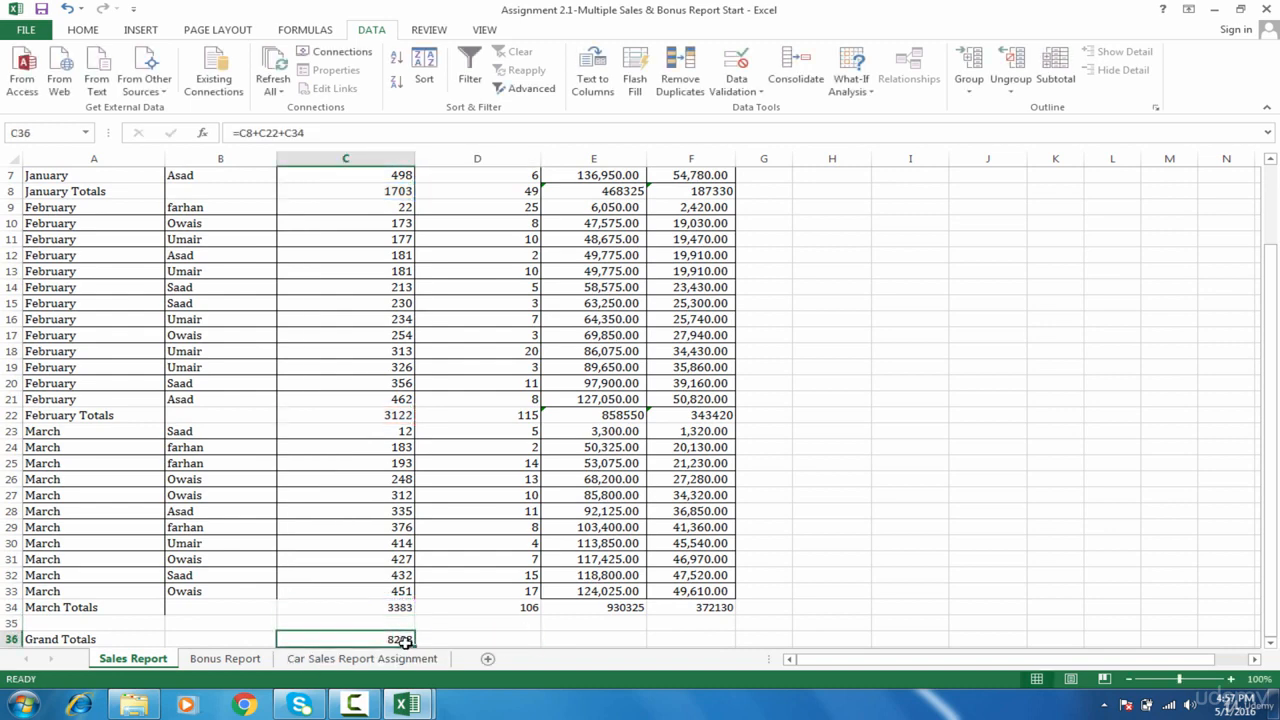
left_click_drag(415, 646, 708, 628)
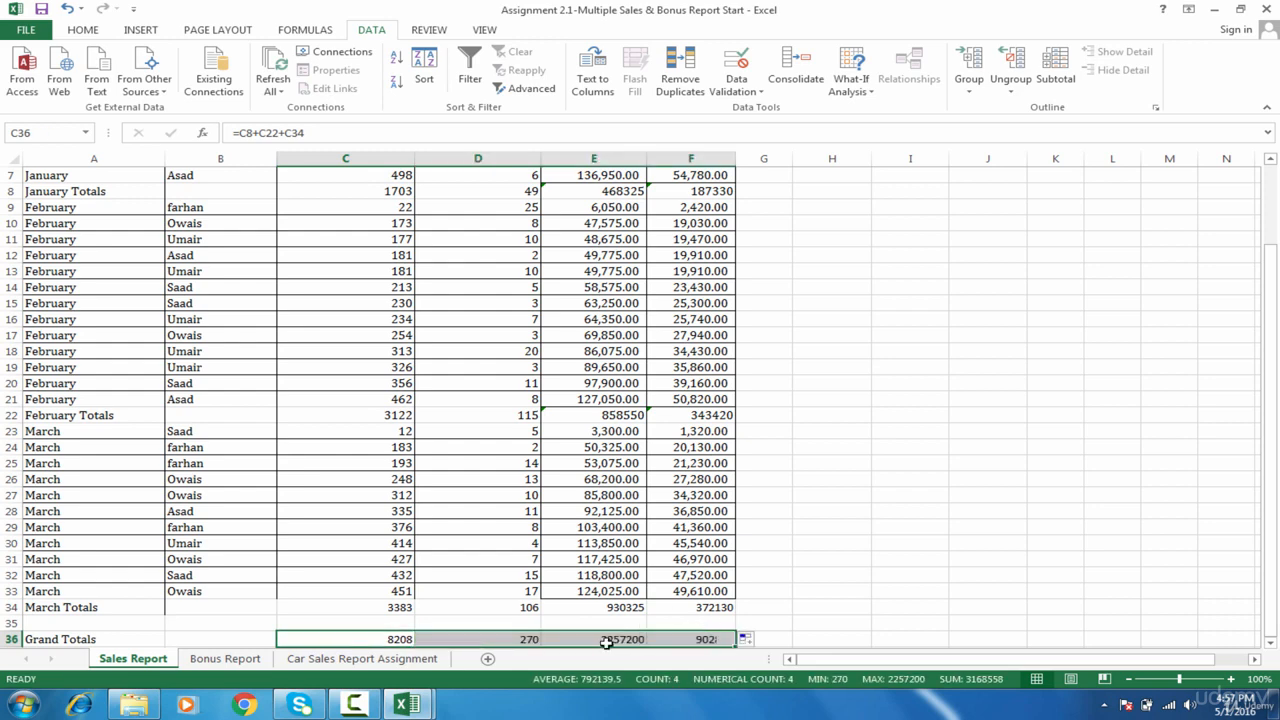
left_click(272, 591)
scroll(669, 528, "up", 2)
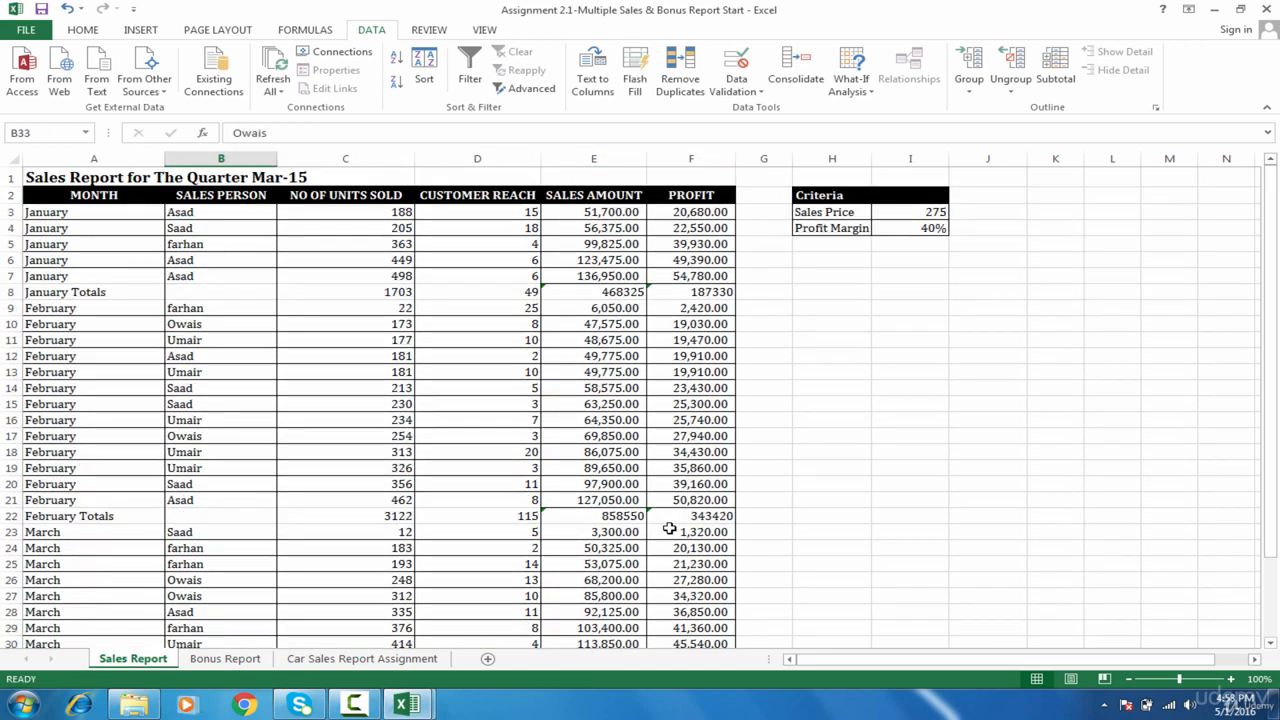